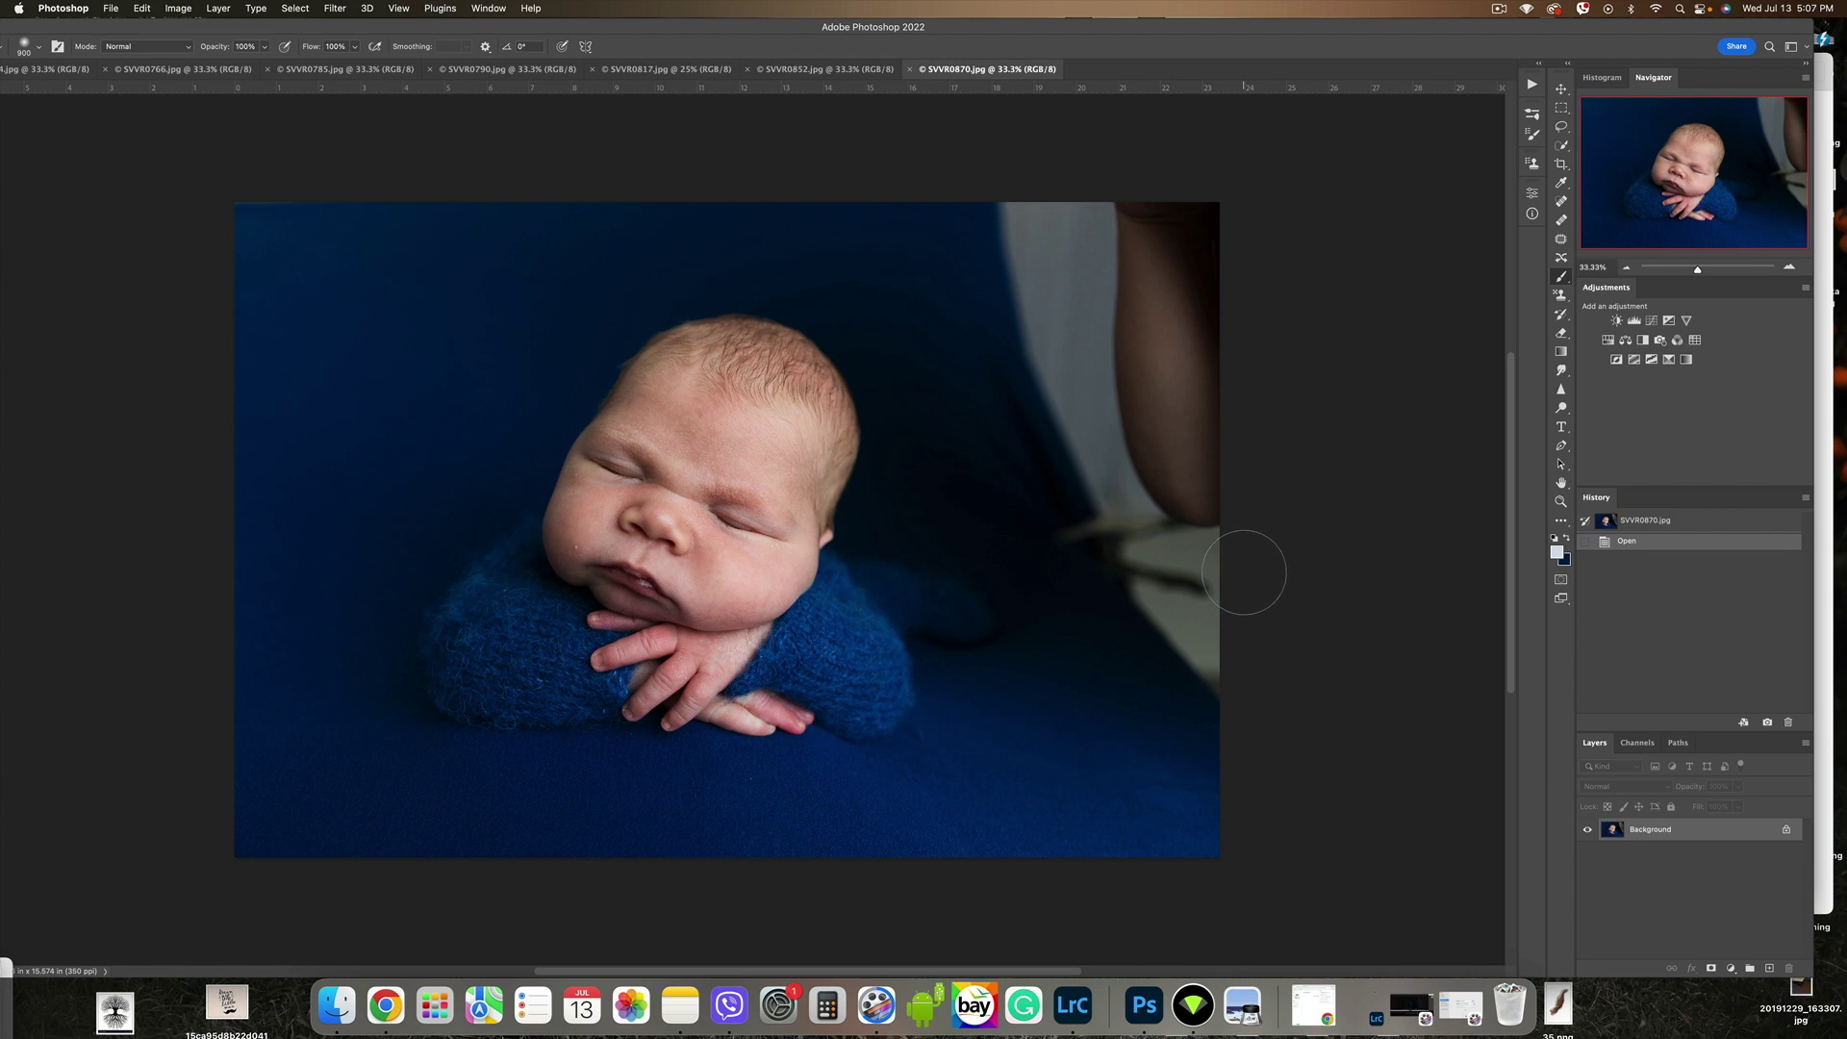
Step: Brush dark blue over the parent's arm and the white wall on the right
{"action": "left_click", "coordinate": [1560, 89]}
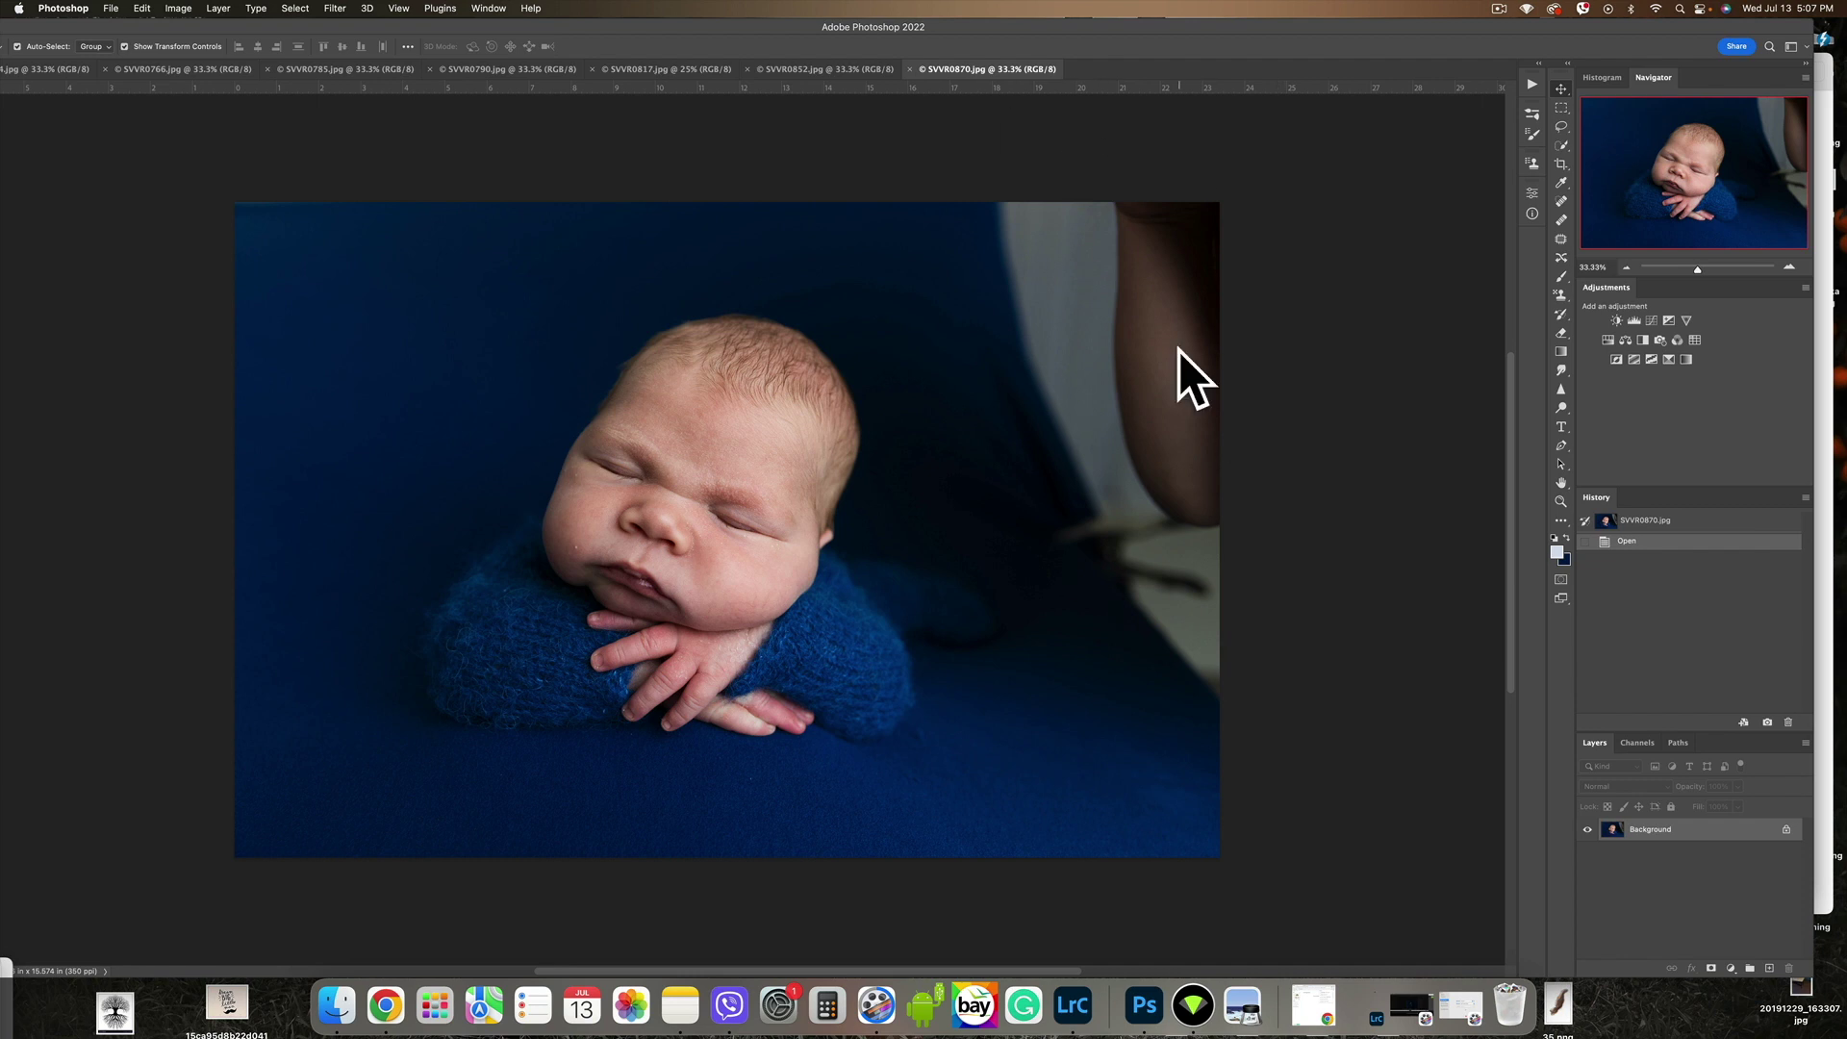
{"action": "left_click", "coordinate": [1560, 275]}
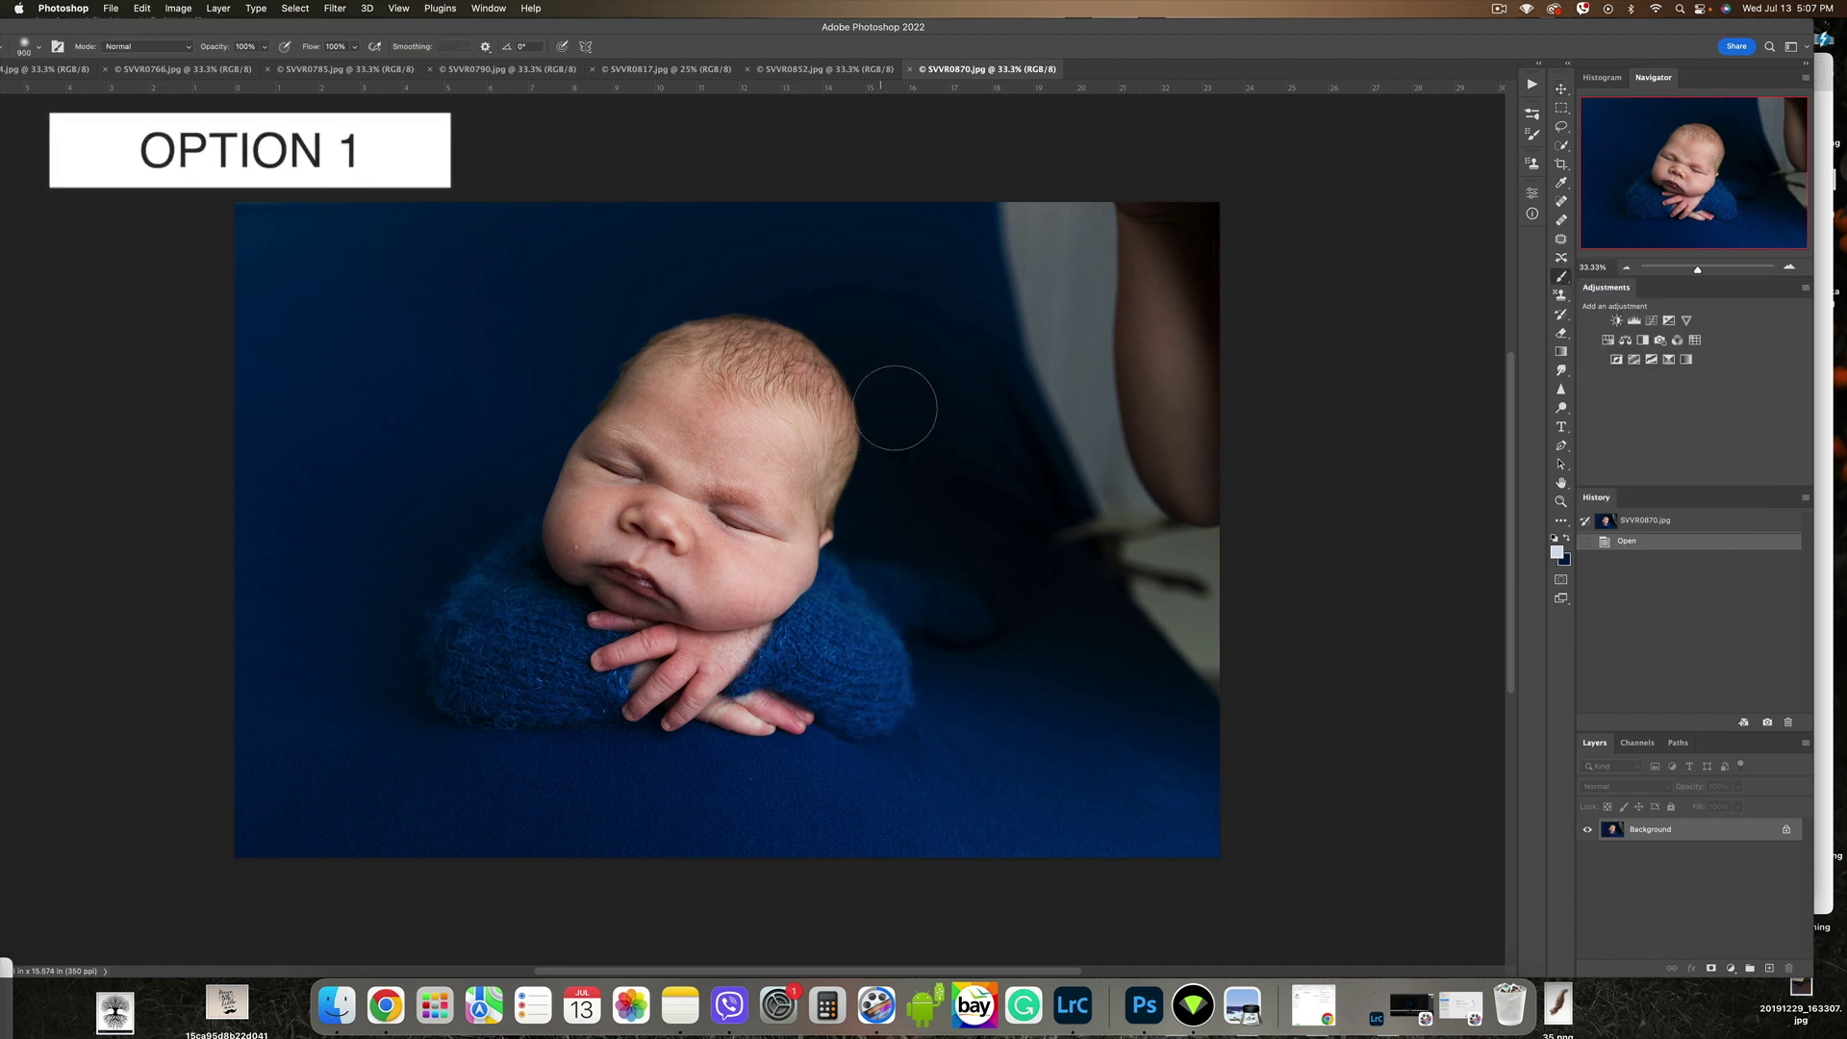
{"action": "key", "text": "bracketright"}
{"action": "key", "text": "bracketright"}
{"action": "key", "text": "bracketright"}
{"action": "mouse_move", "coordinate": [1053, 454]}
{"action": "left_mouse_down"}
{"action": "mouse_move", "coordinate": [1187, 320]}
{"action": "mouse_move", "coordinate": [1141, 359]}
{"action": "left_mouse_up"}
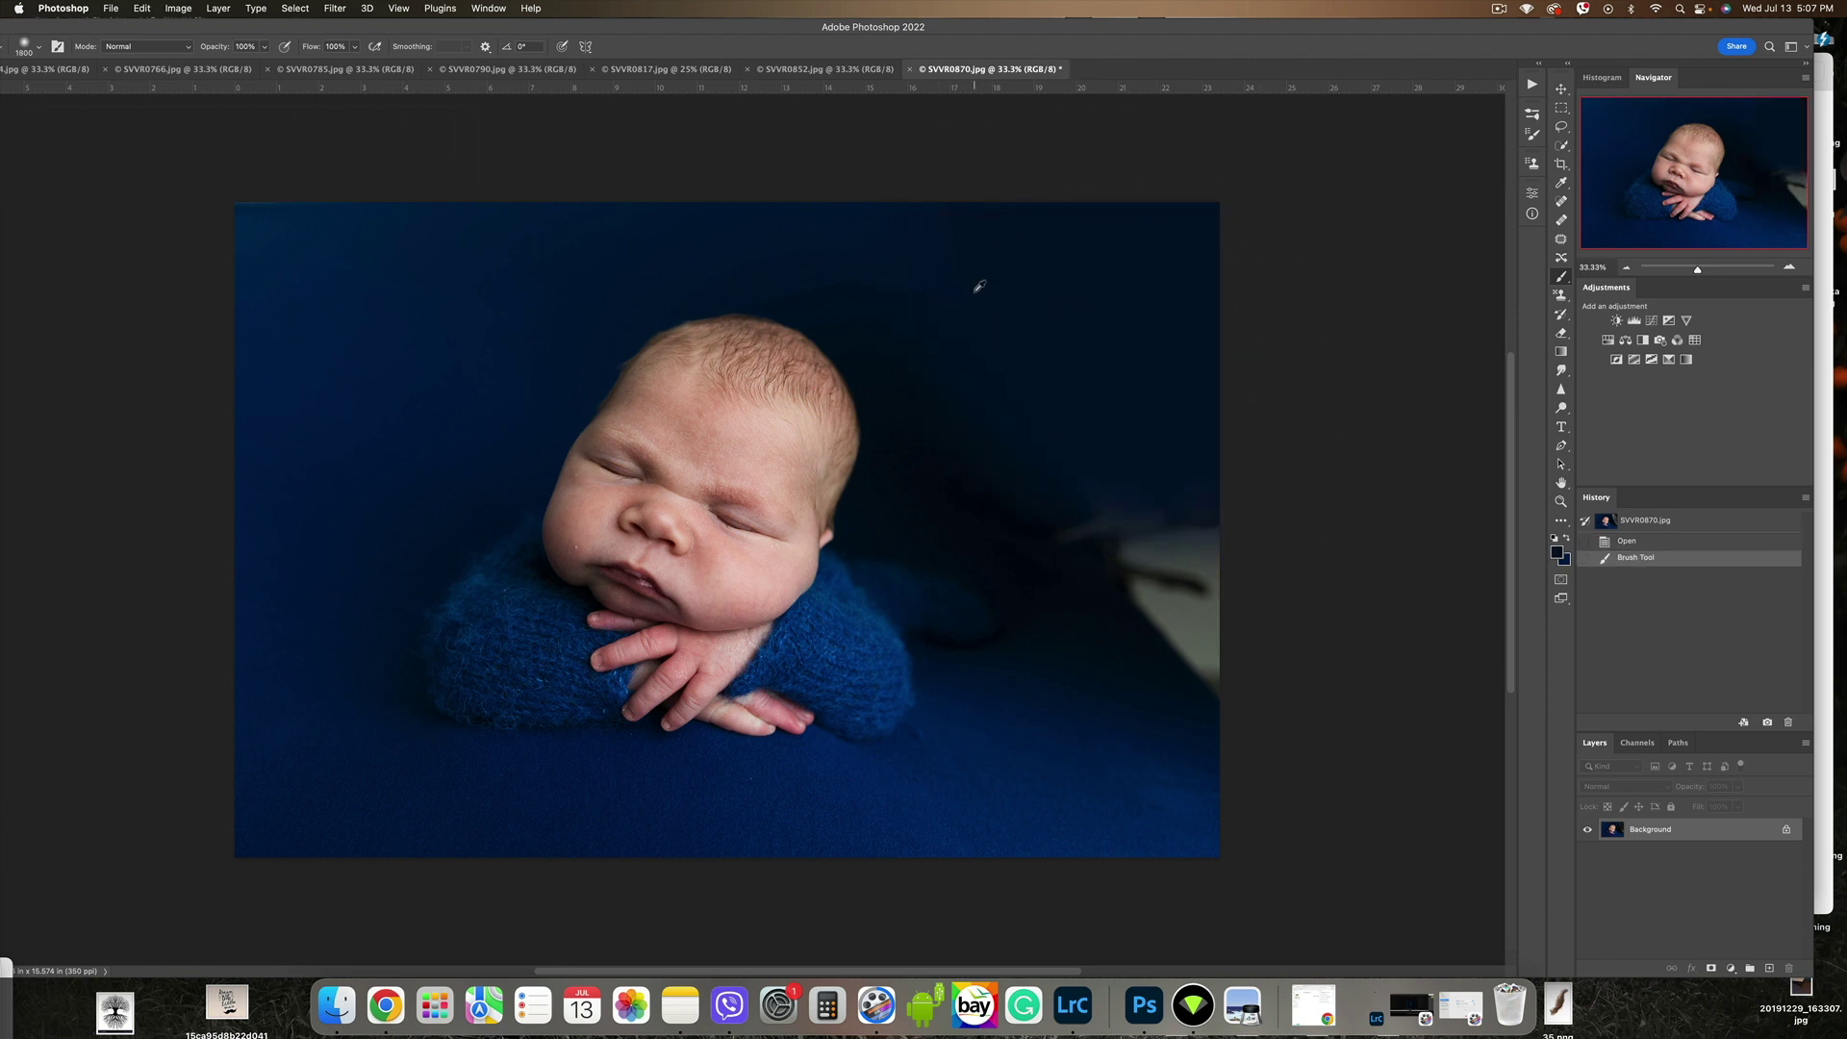
{"action": "mouse_move", "coordinate": [1176, 442]}
{"action": "left_mouse_down"}
{"action": "mouse_move", "coordinate": [1139, 564]}
{"action": "mouse_move", "coordinate": [1216, 606]}
{"action": "left_mouse_up"}
{"action": "left_click_drag", "start_coordinate": [1216, 680], "coordinate": [1150, 581]}
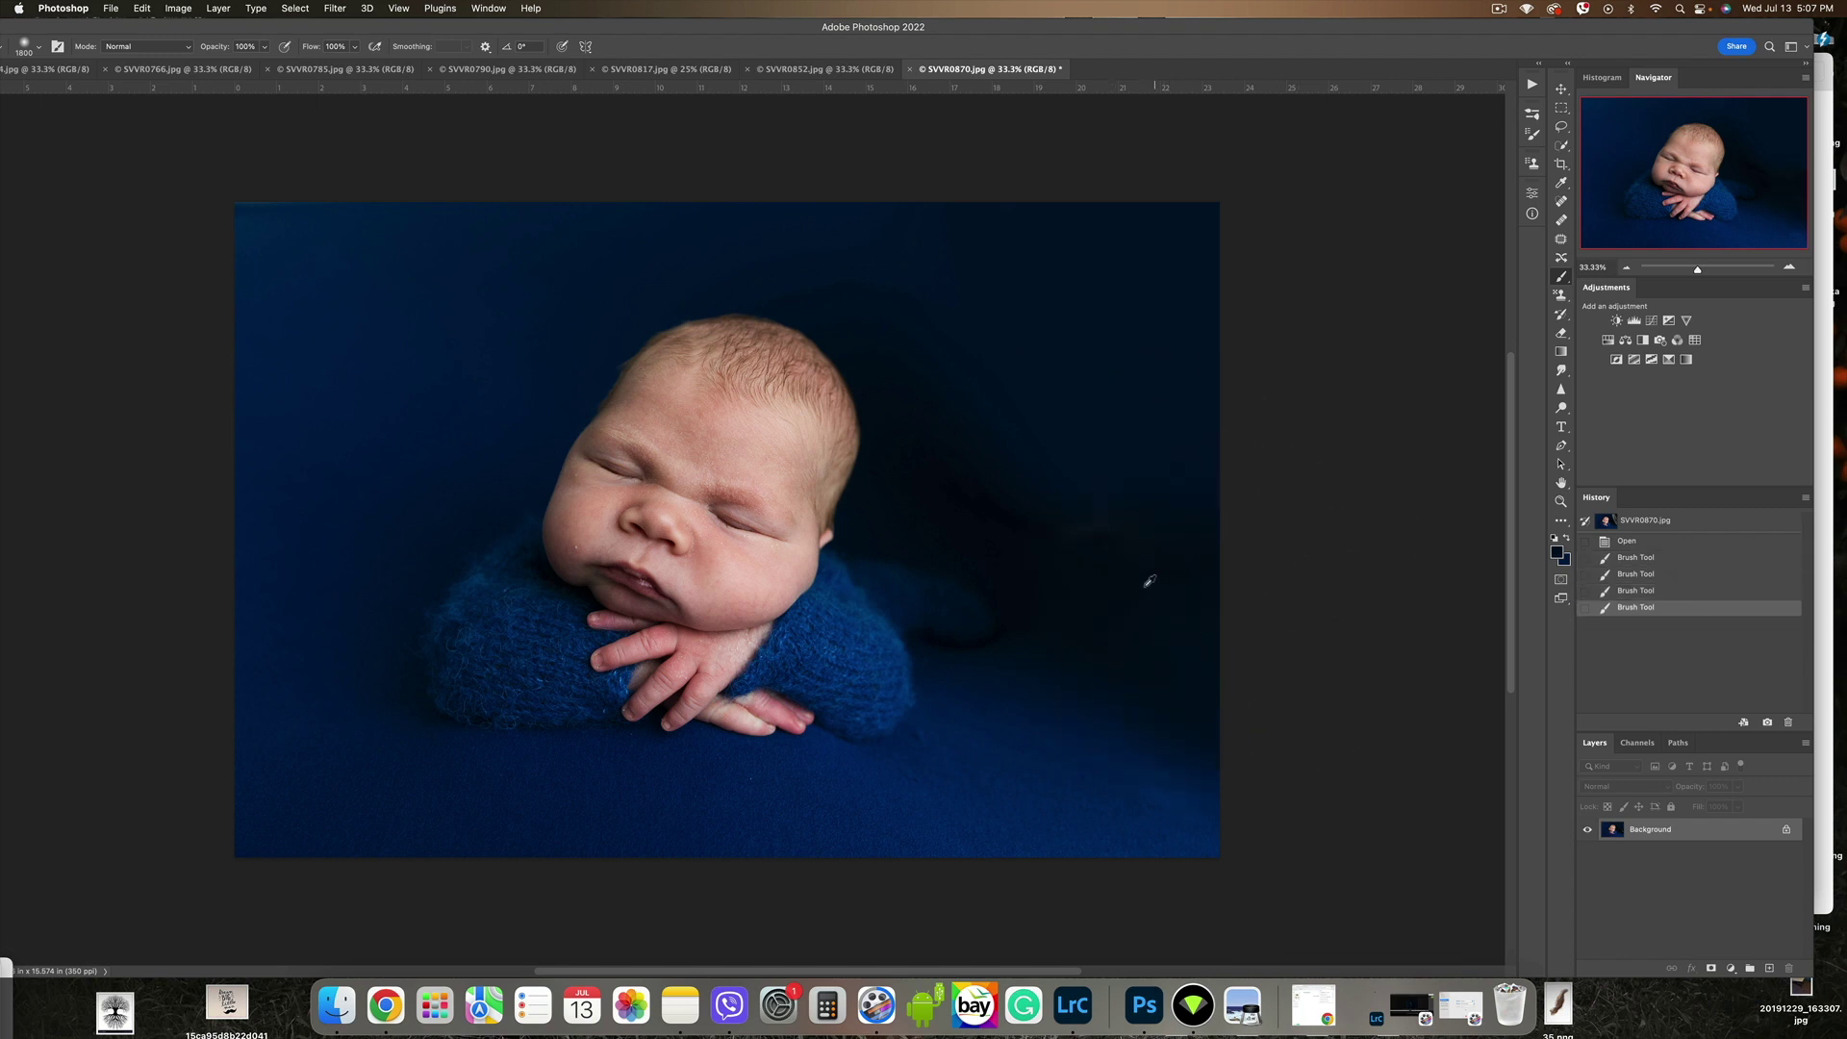
{"action": "left_click", "coordinate": [1229, 581]}
{"action": "left_click", "coordinate": [1225, 247]}
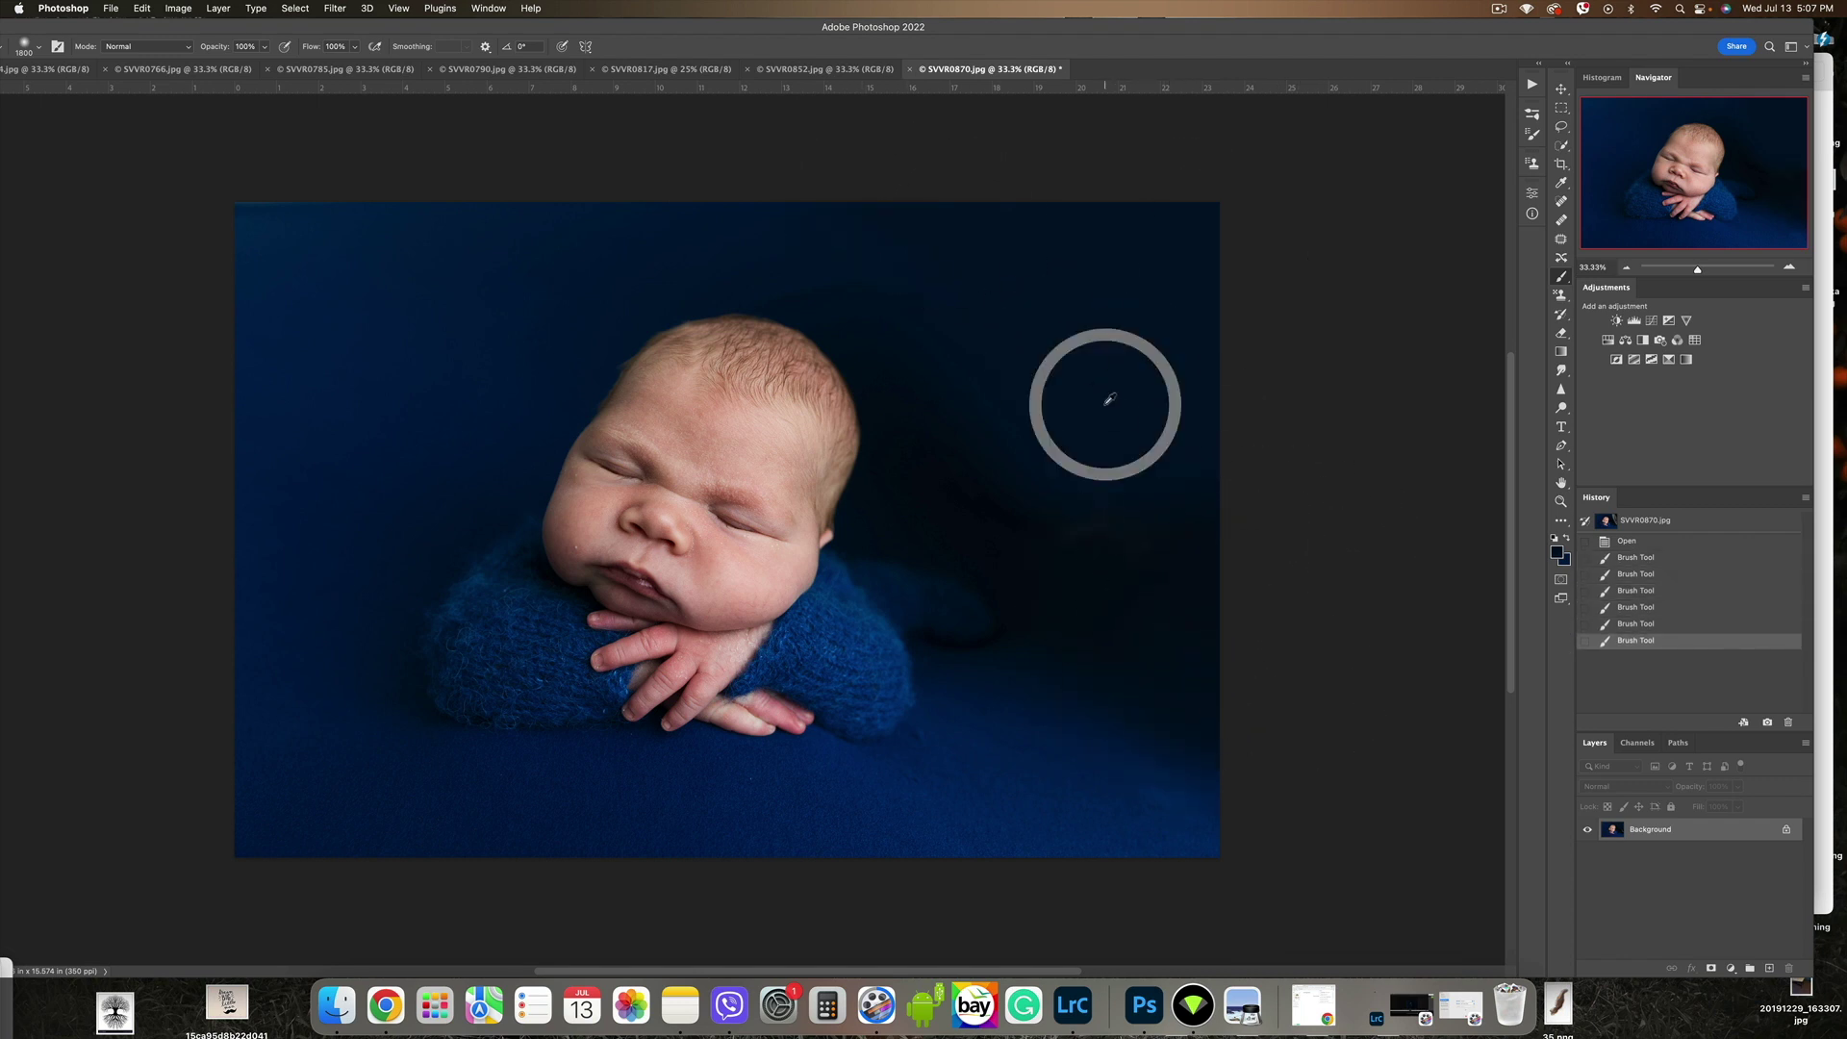
Step: Soften the painted area at 40% opacity, then revert to the original History snapshot
{"action": "key", "text": "4"}
{"action": "mouse_move", "coordinate": [1093, 400]}
{"action": "left_mouse_down"}
{"action": "mouse_move", "coordinate": [1154, 723]}
{"action": "mouse_move", "coordinate": [1011, 866]}
{"action": "mouse_move", "coordinate": [607, 881]}
{"action": "left_mouse_up"}
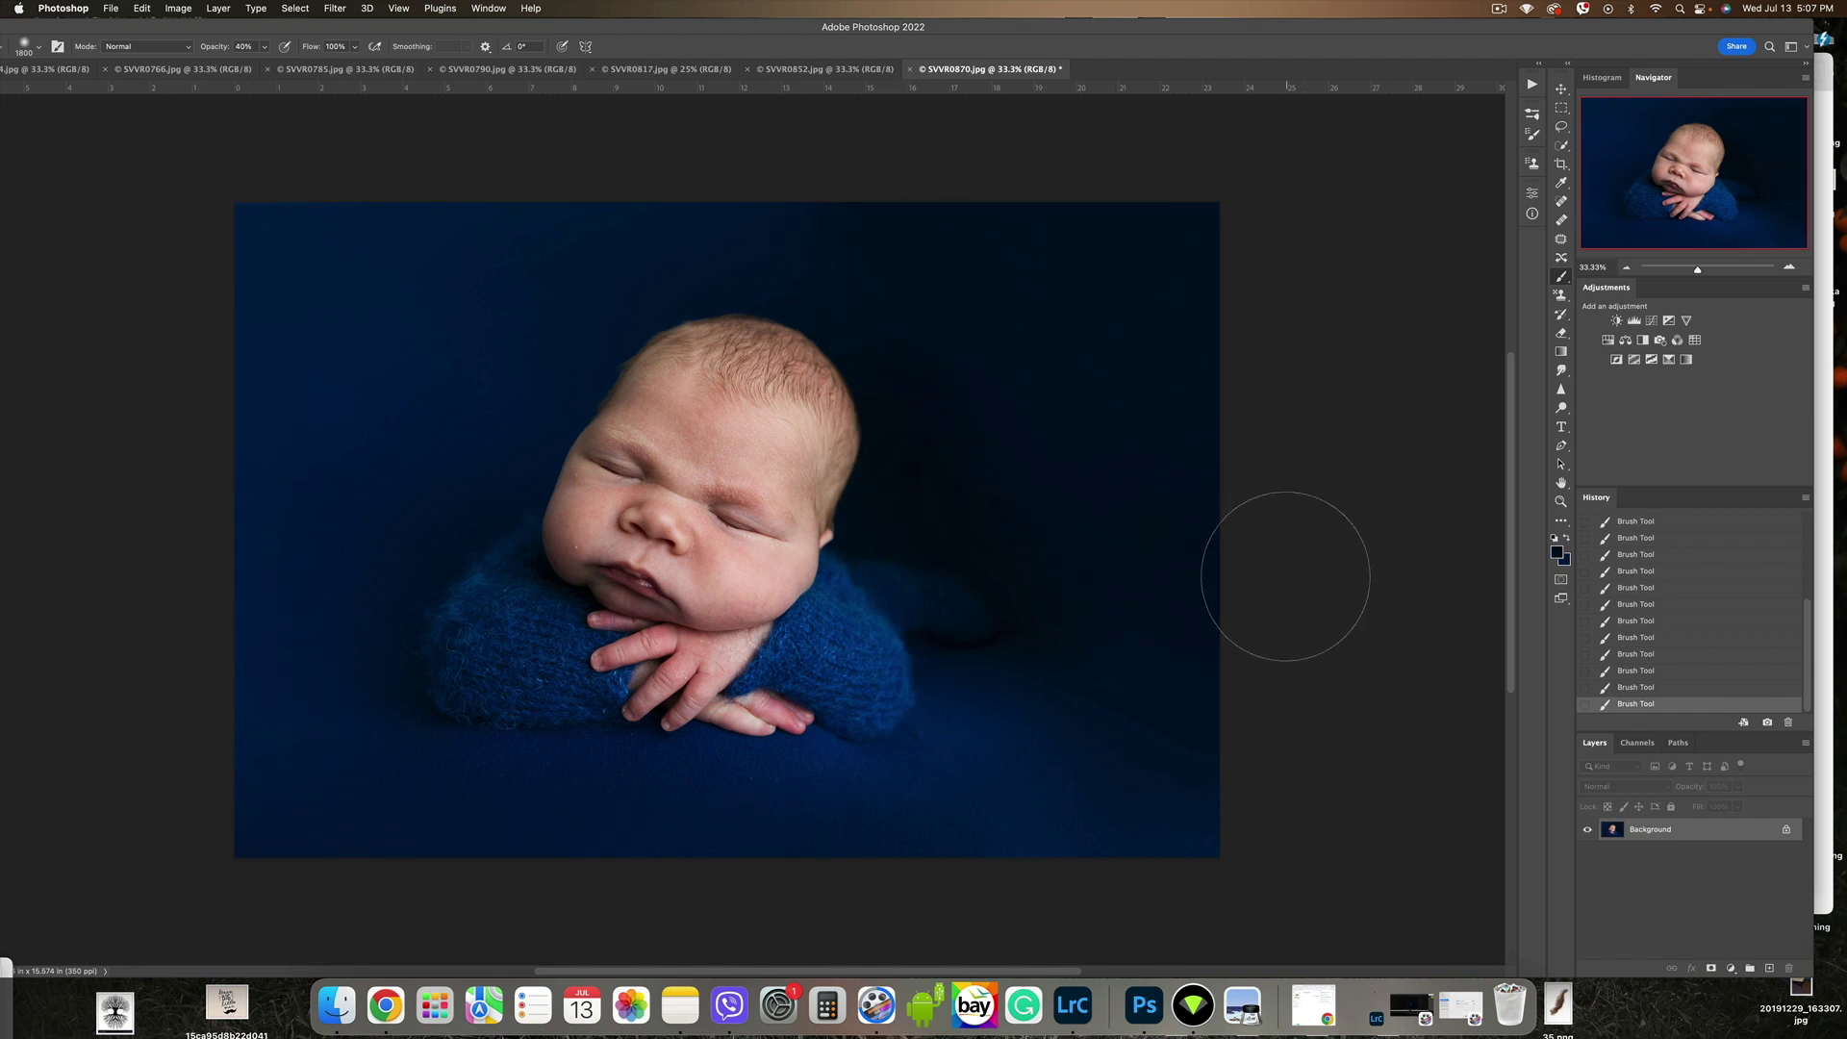
{"action": "left_click", "coordinate": [922, 667]}
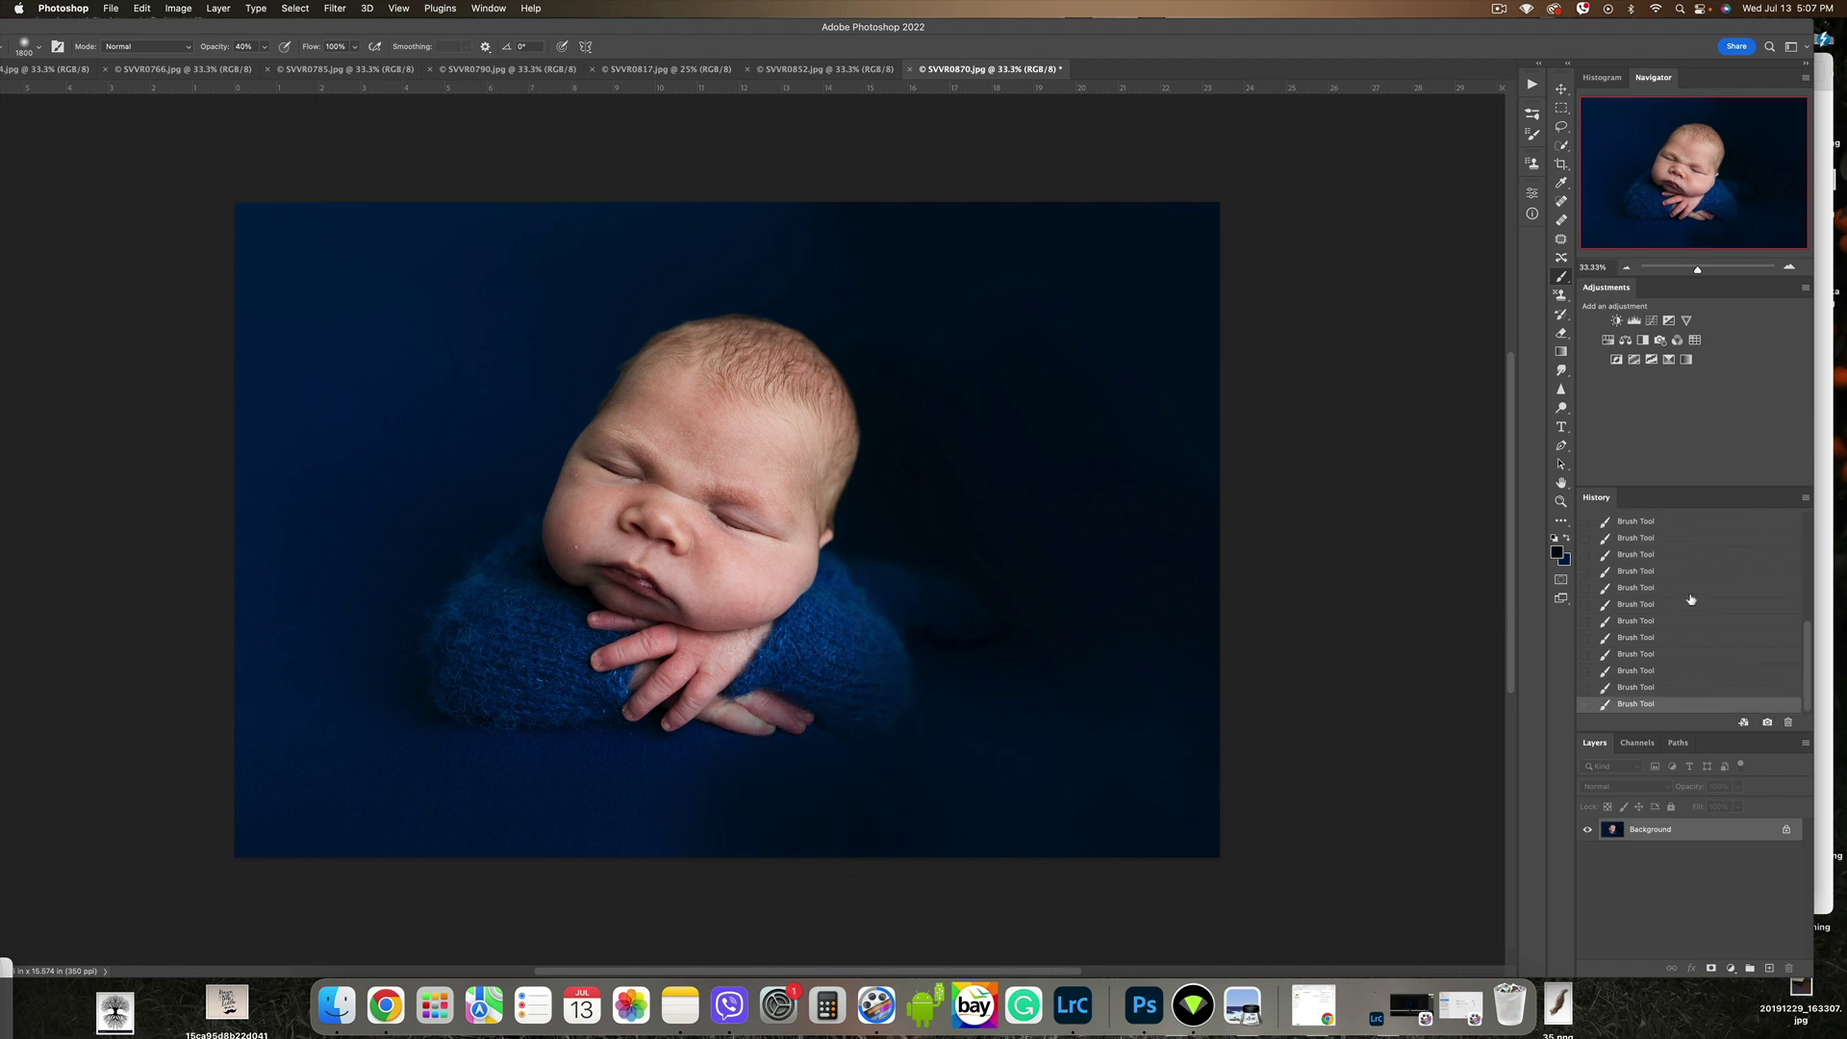
{"action": "scroll", "coordinate": [1686, 599], "scroll_direction": "up", "scroll_amount": 5}
{"action": "left_click", "coordinate": [1680, 524]}
{"action": "key", "text": "j"}
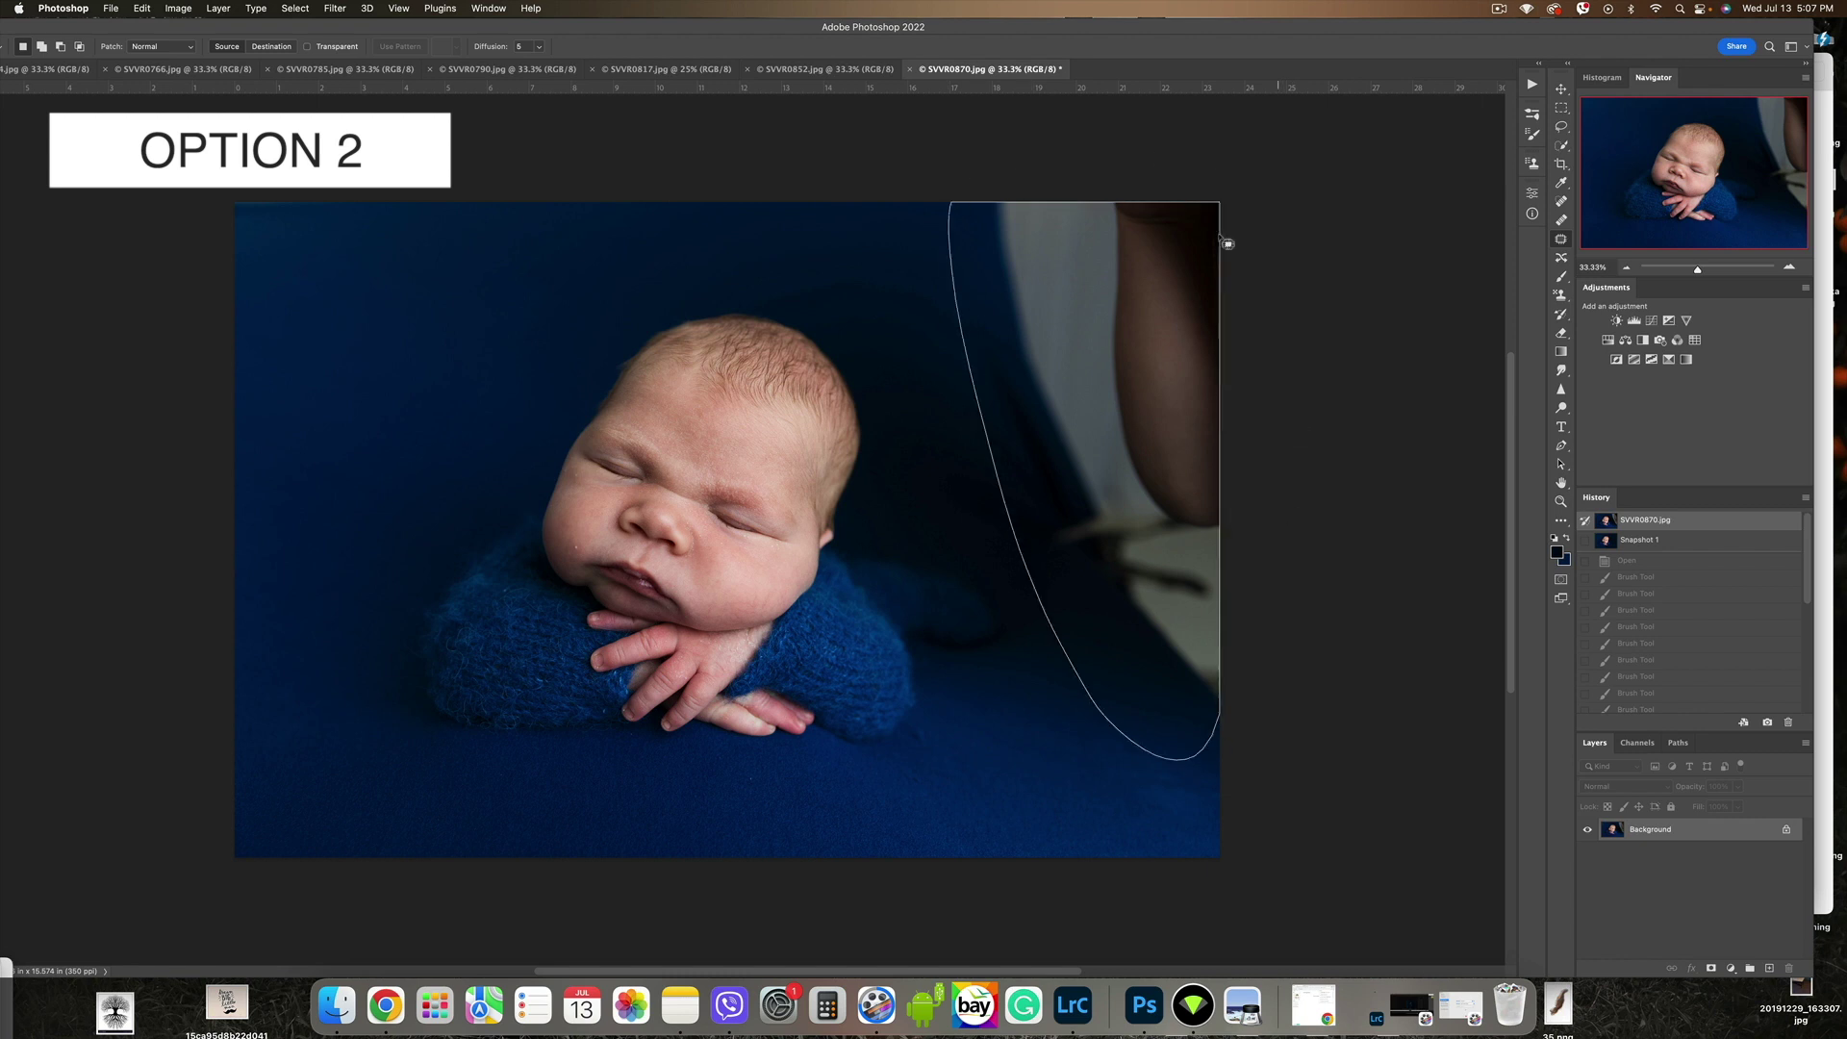
Step: Patch the right wall and top-right areas with blue backdrop sampled from the left
{"action": "left_click_drag", "start_coordinate": [1137, 269], "coordinate": [304, 316]}
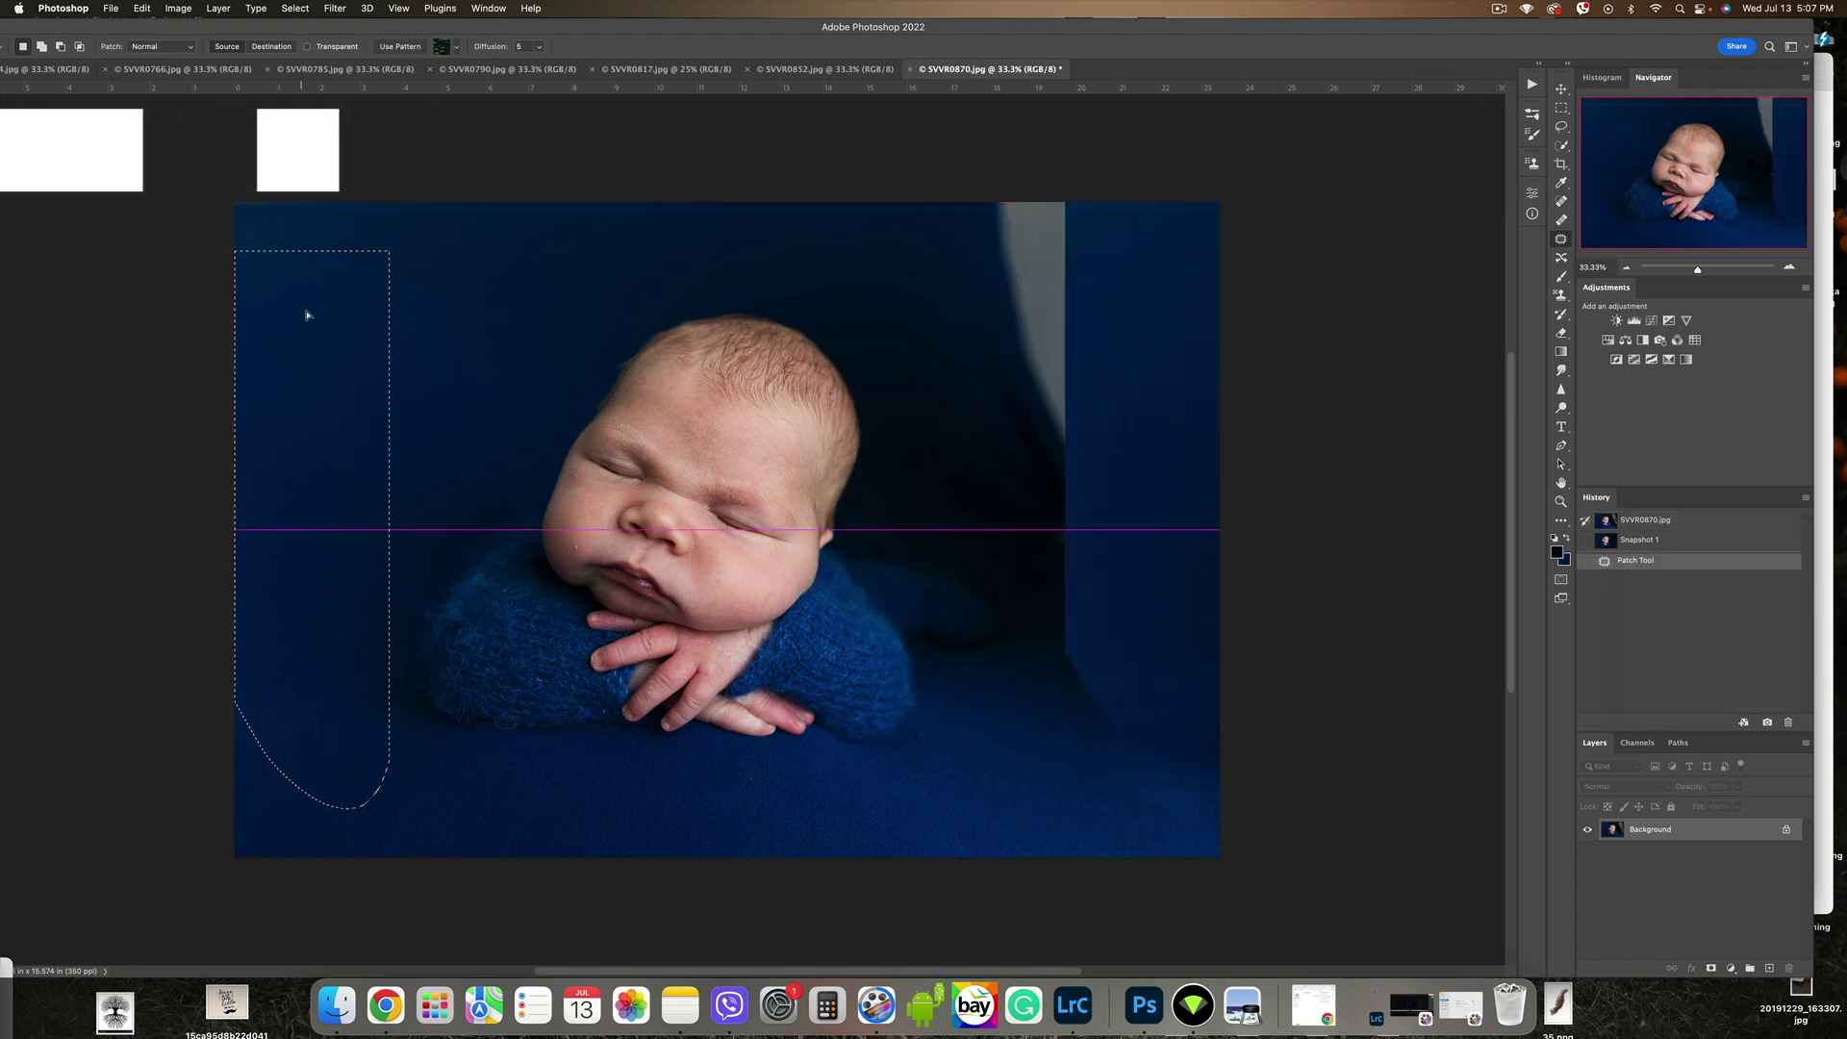
{"action": "mouse_move", "coordinate": [305, 316]}
{"action": "left_mouse_down"}
{"action": "mouse_move", "coordinate": [406, 285]}
{"action": "mouse_move", "coordinate": [1154, 629]}
{"action": "left_mouse_up"}
{"action": "key", "text": "super+d"}
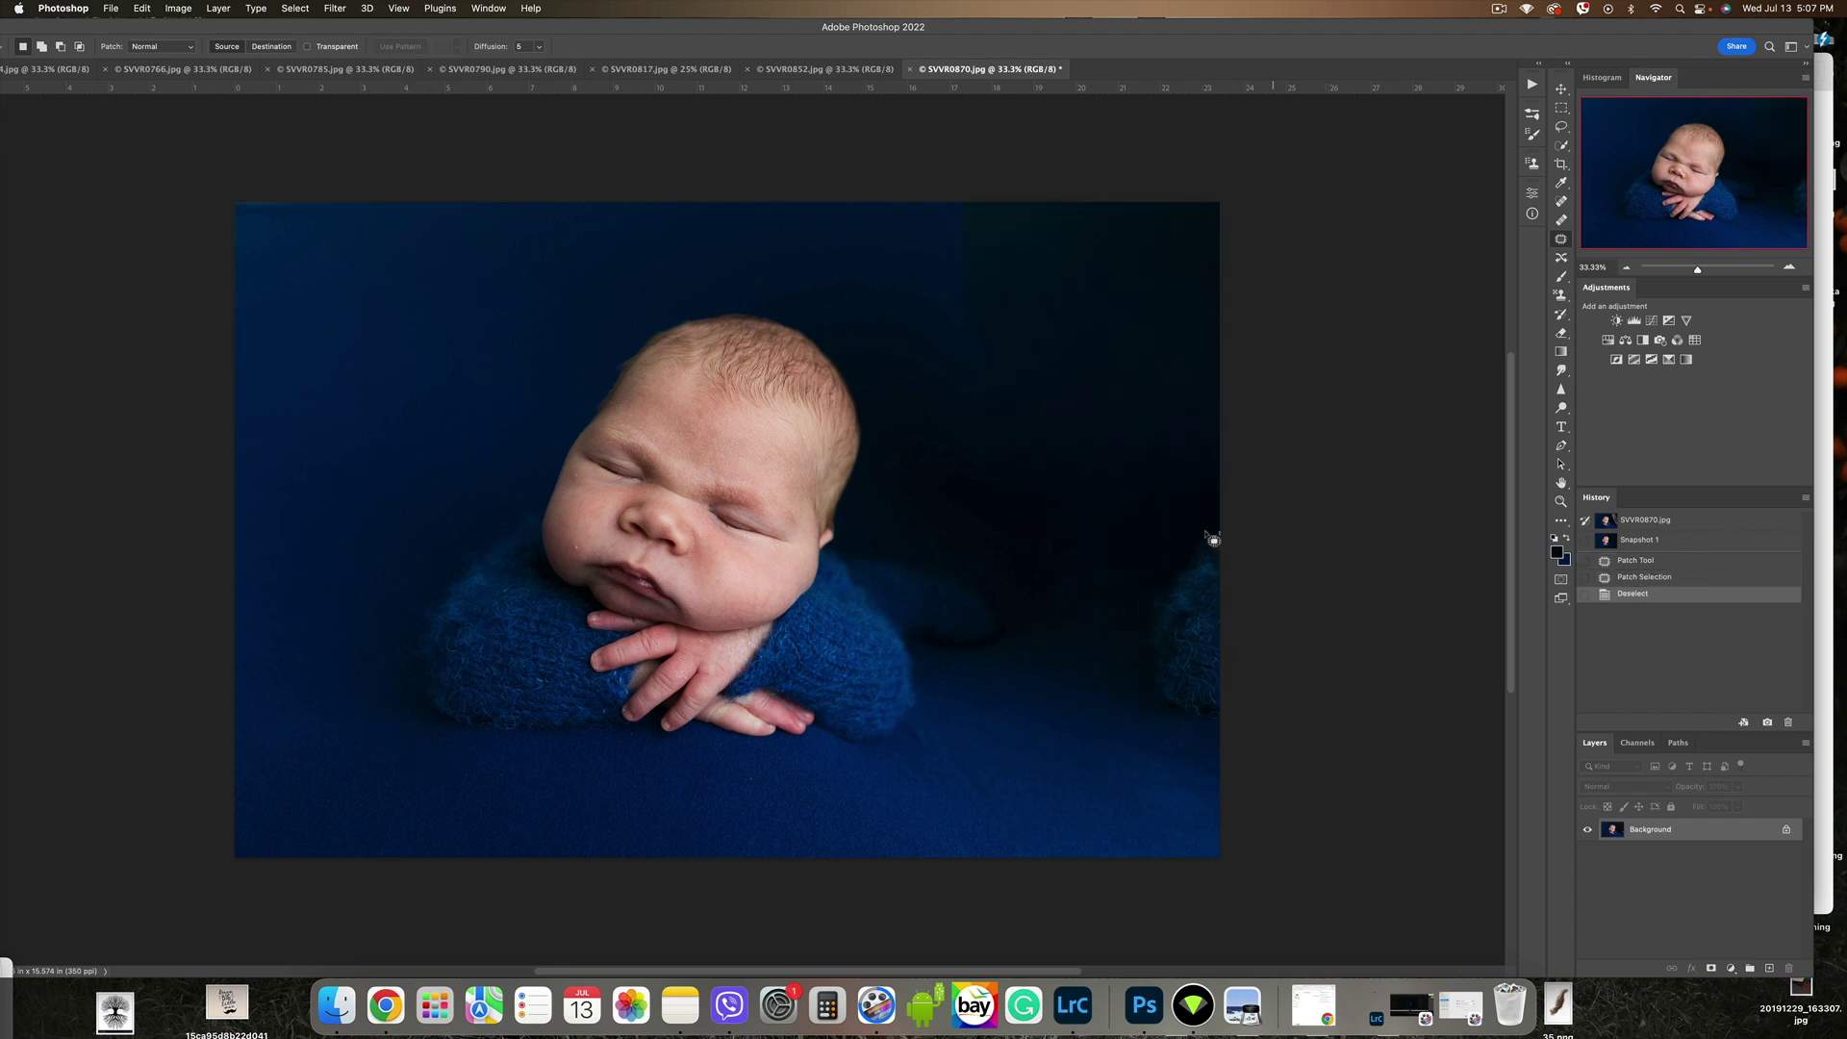
{"action": "left_click_drag", "start_coordinate": [1270, 742], "coordinate": [1220, 740]}
{"action": "left_click_drag", "start_coordinate": [1172, 642], "coordinate": [1068, 642]}
{"action": "key", "text": "super+d"}
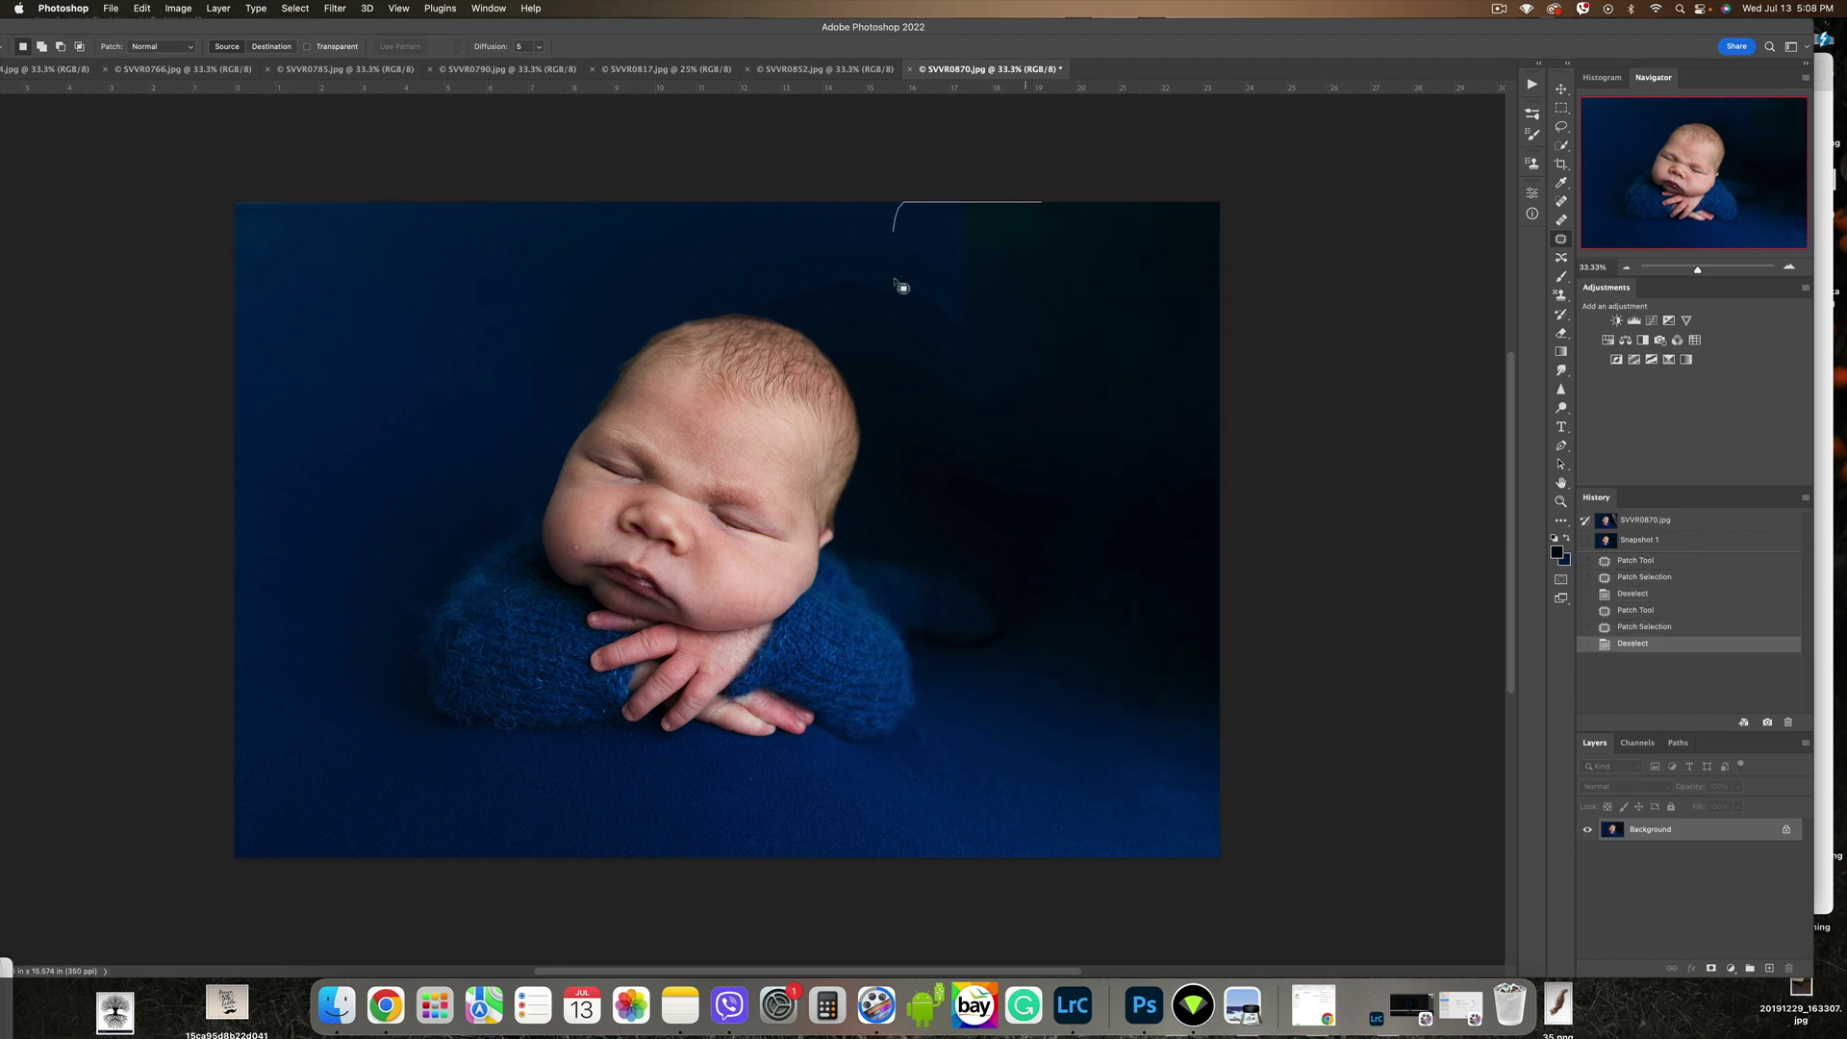
{"action": "mouse_move", "coordinate": [902, 288]}
{"action": "left_mouse_down"}
{"action": "mouse_move", "coordinate": [1073, 360]}
{"action": "mouse_move", "coordinate": [1076, 222]}
{"action": "mouse_move", "coordinate": [1079, 361]}
{"action": "mouse_move", "coordinate": [961, 276]}
{"action": "left_mouse_up"}
{"action": "key", "text": "super+d"}
{"action": "key", "text": "super+d"}
{"action": "key", "text": "super+d"}
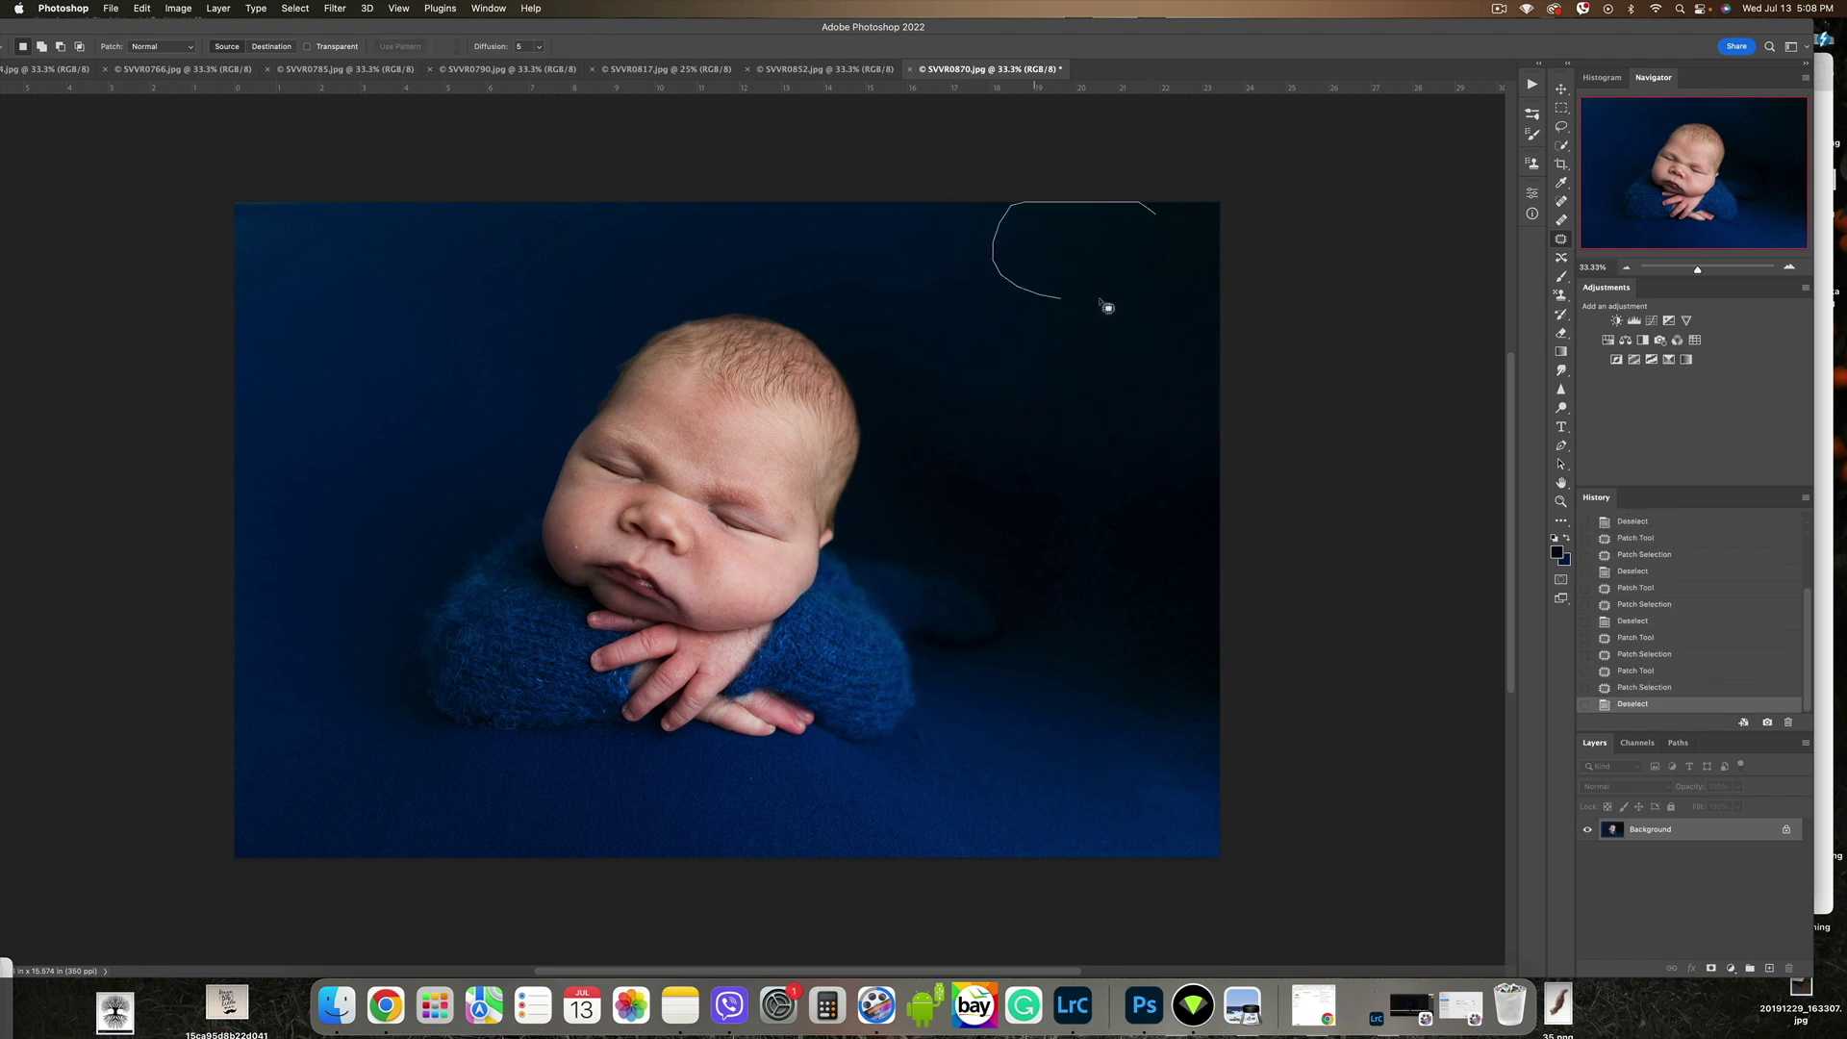
{"action": "left_click_drag", "start_coordinate": [1108, 306], "coordinate": [1156, 218]}
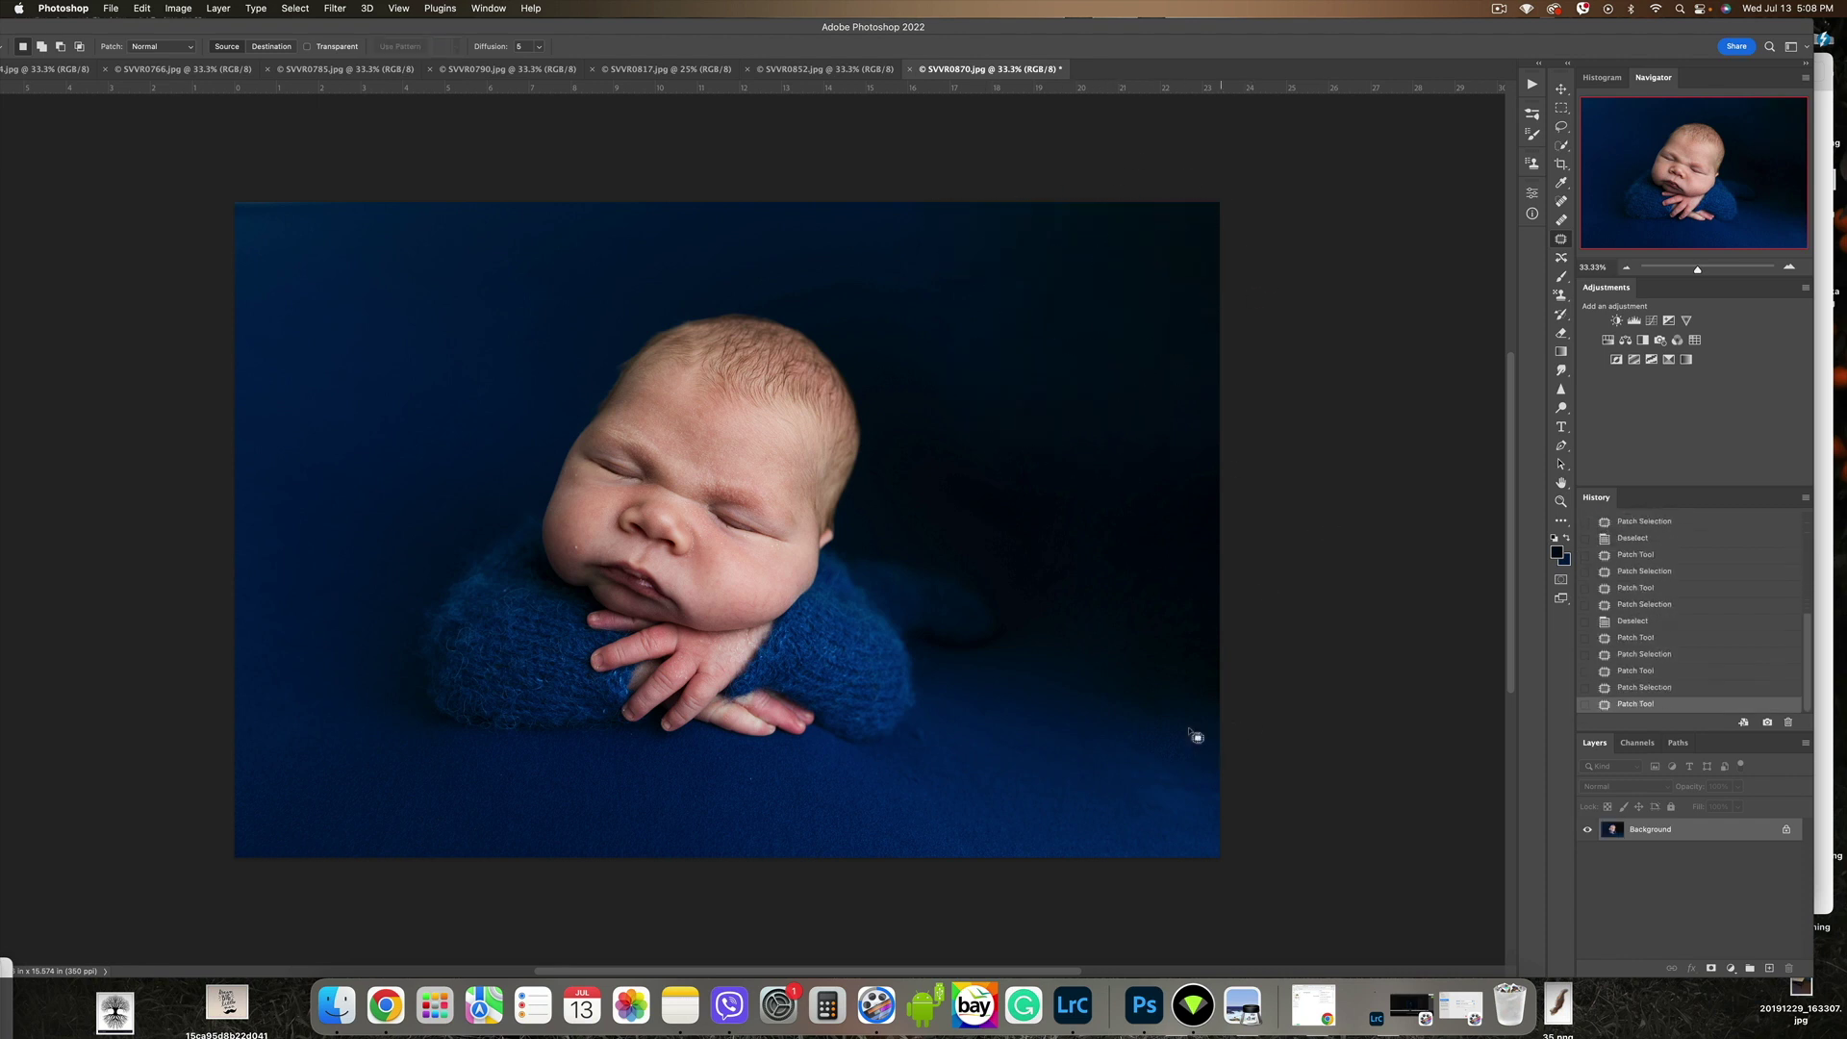
{"action": "scroll", "coordinate": [1178, 739], "scroll_direction": "up", "scroll_amount": 3}
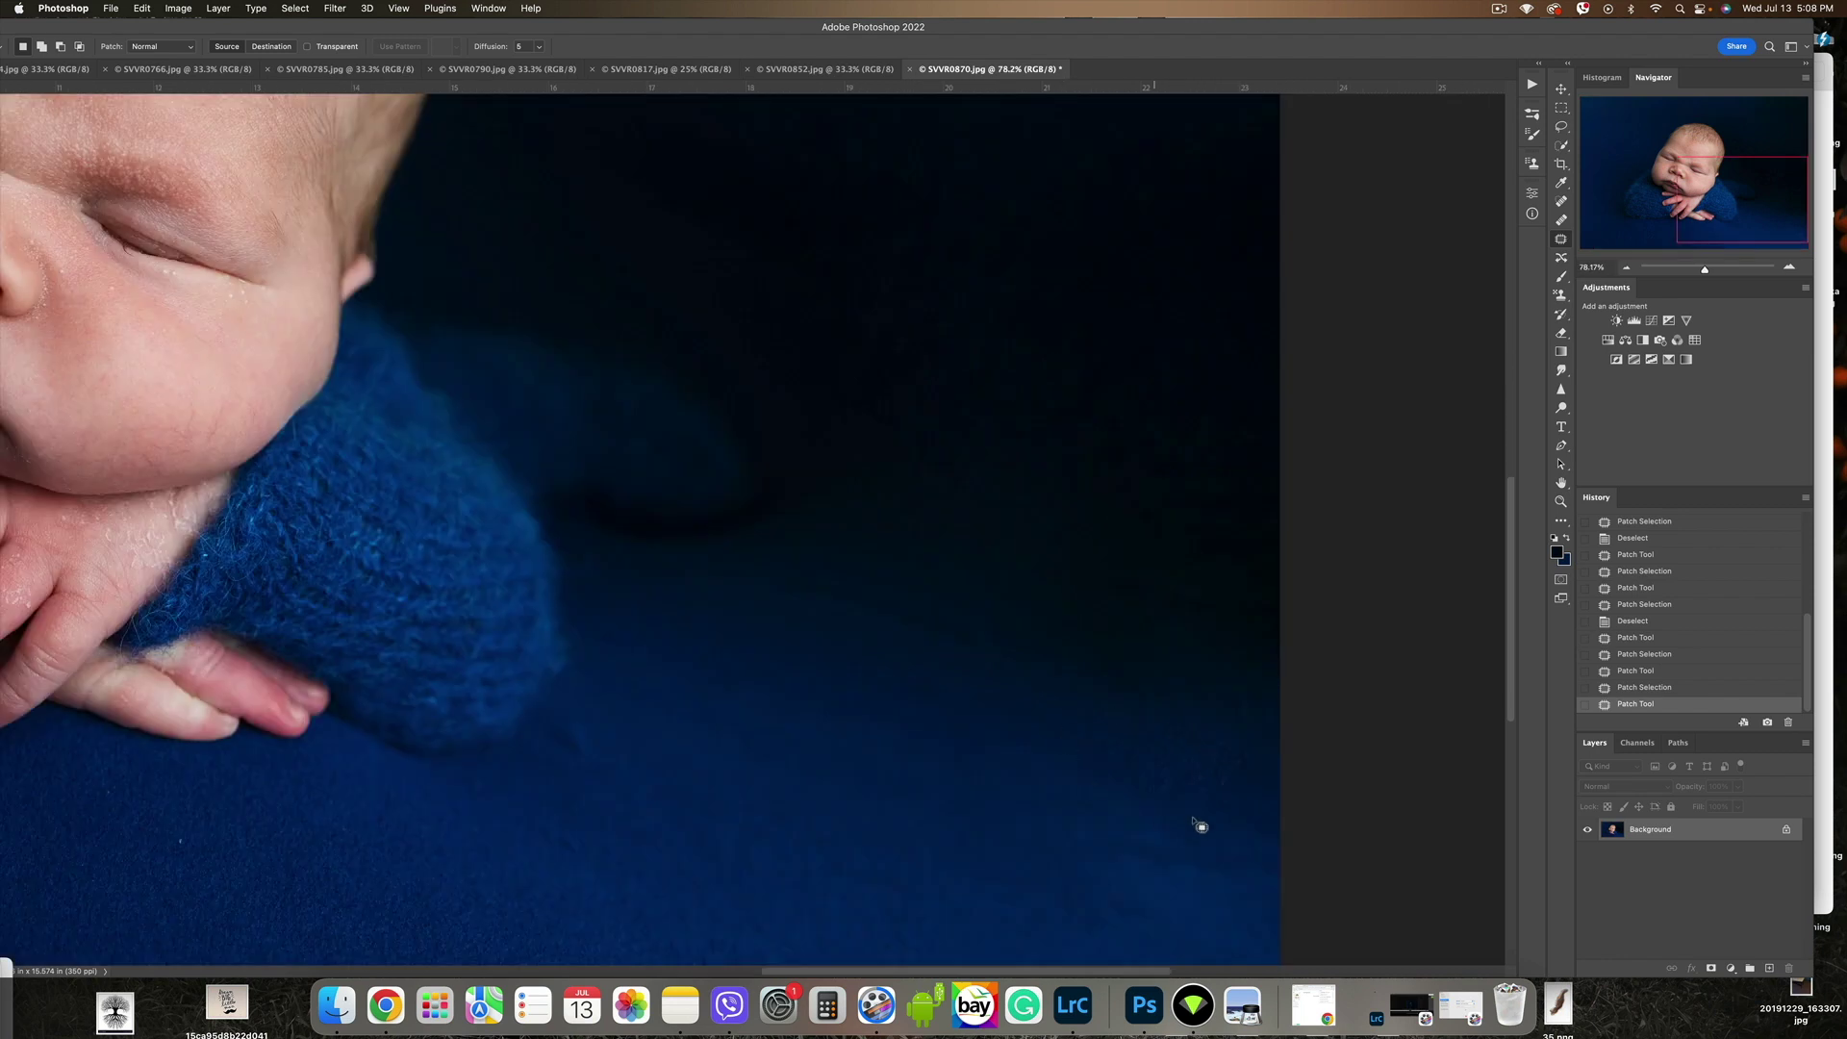
Step: Patch uneven lower-right spots and one below the baby's hands, then revert to the original snapshot
{"action": "left_click_drag", "start_coordinate": [1037, 713], "coordinate": [996, 696]}
{"action": "left_click_drag", "start_coordinate": [1053, 654], "coordinate": [805, 660]}
{"action": "key", "text": "super+d"}
{"action": "left_click_drag", "start_coordinate": [1126, 737], "coordinate": [875, 660]}
{"action": "key", "text": "super+d"}
{"action": "key", "text": "super+0"}
{"action": "left_click_drag", "start_coordinate": [1190, 551], "coordinate": [1195, 710]}
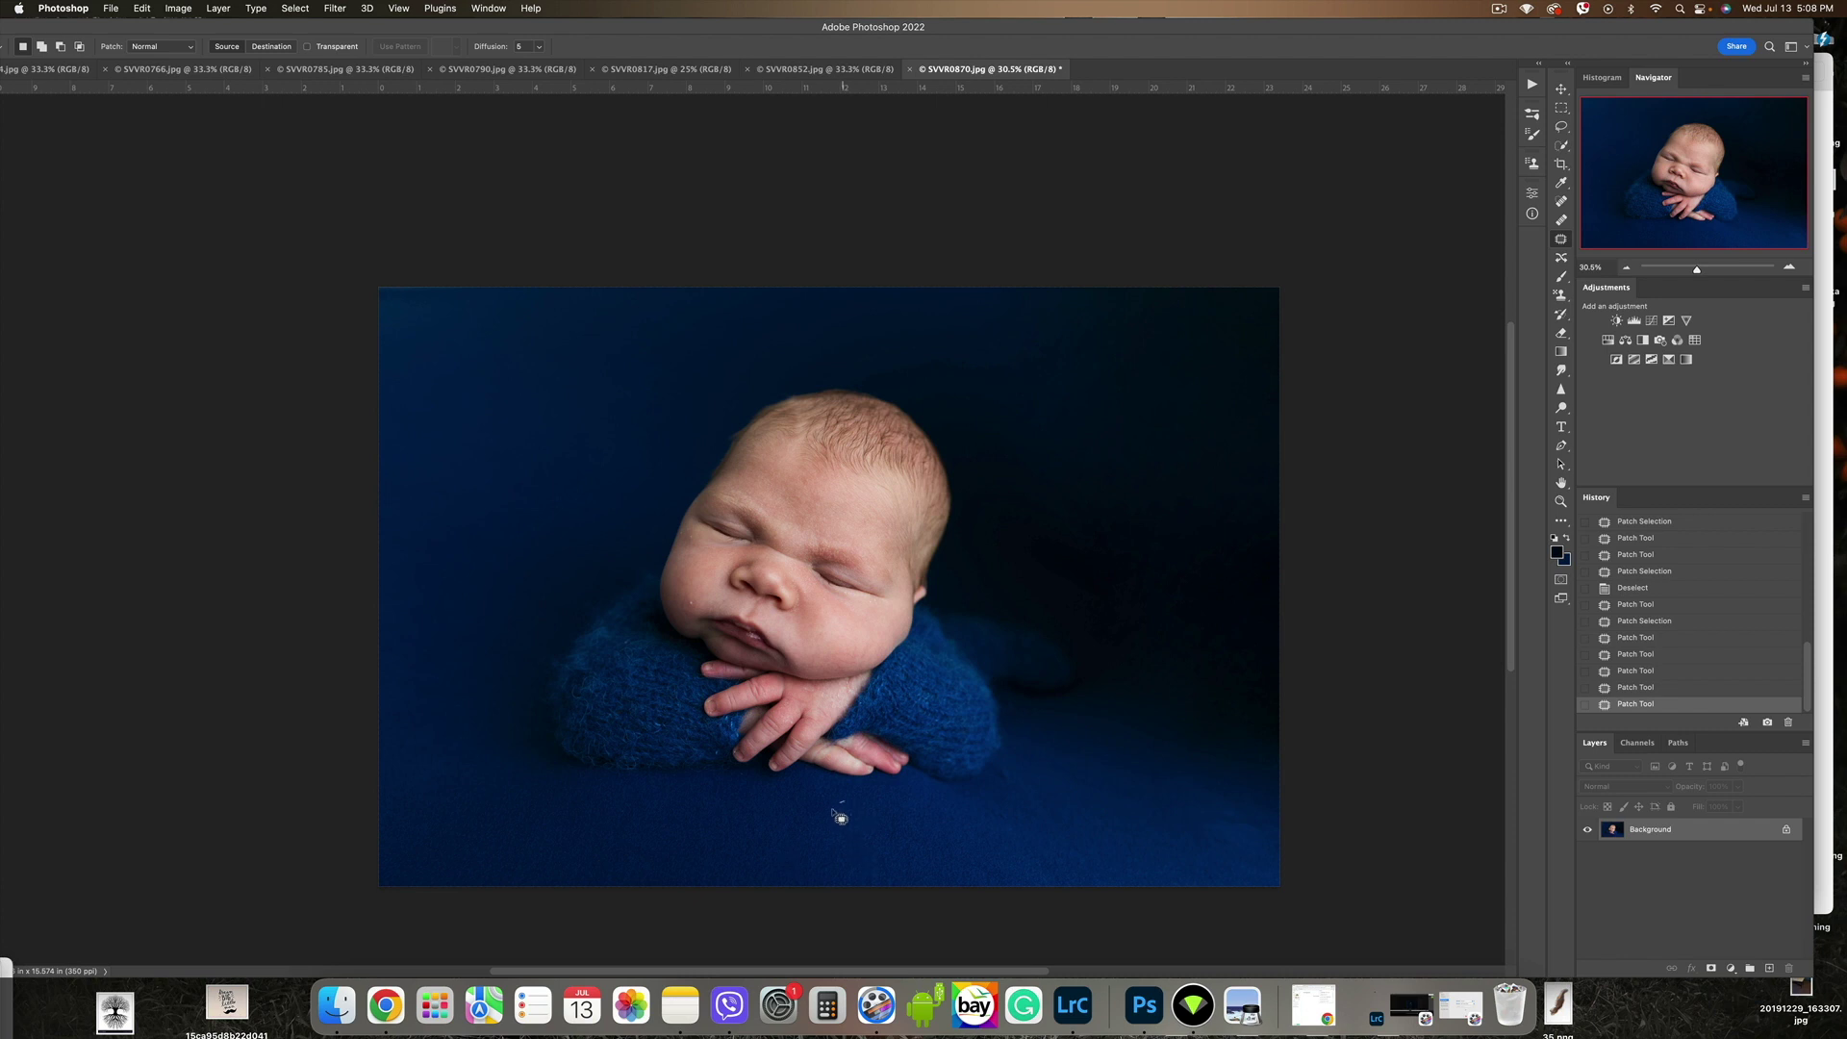
{"action": "left_click_drag", "start_coordinate": [690, 821], "coordinate": [682, 855]}
{"action": "left_click_drag", "start_coordinate": [753, 681], "coordinate": [962, 911]}
{"action": "scroll", "coordinate": [1669, 557], "scroll_direction": "up", "scroll_amount": 5}
{"action": "left_click", "coordinate": [1645, 519]}
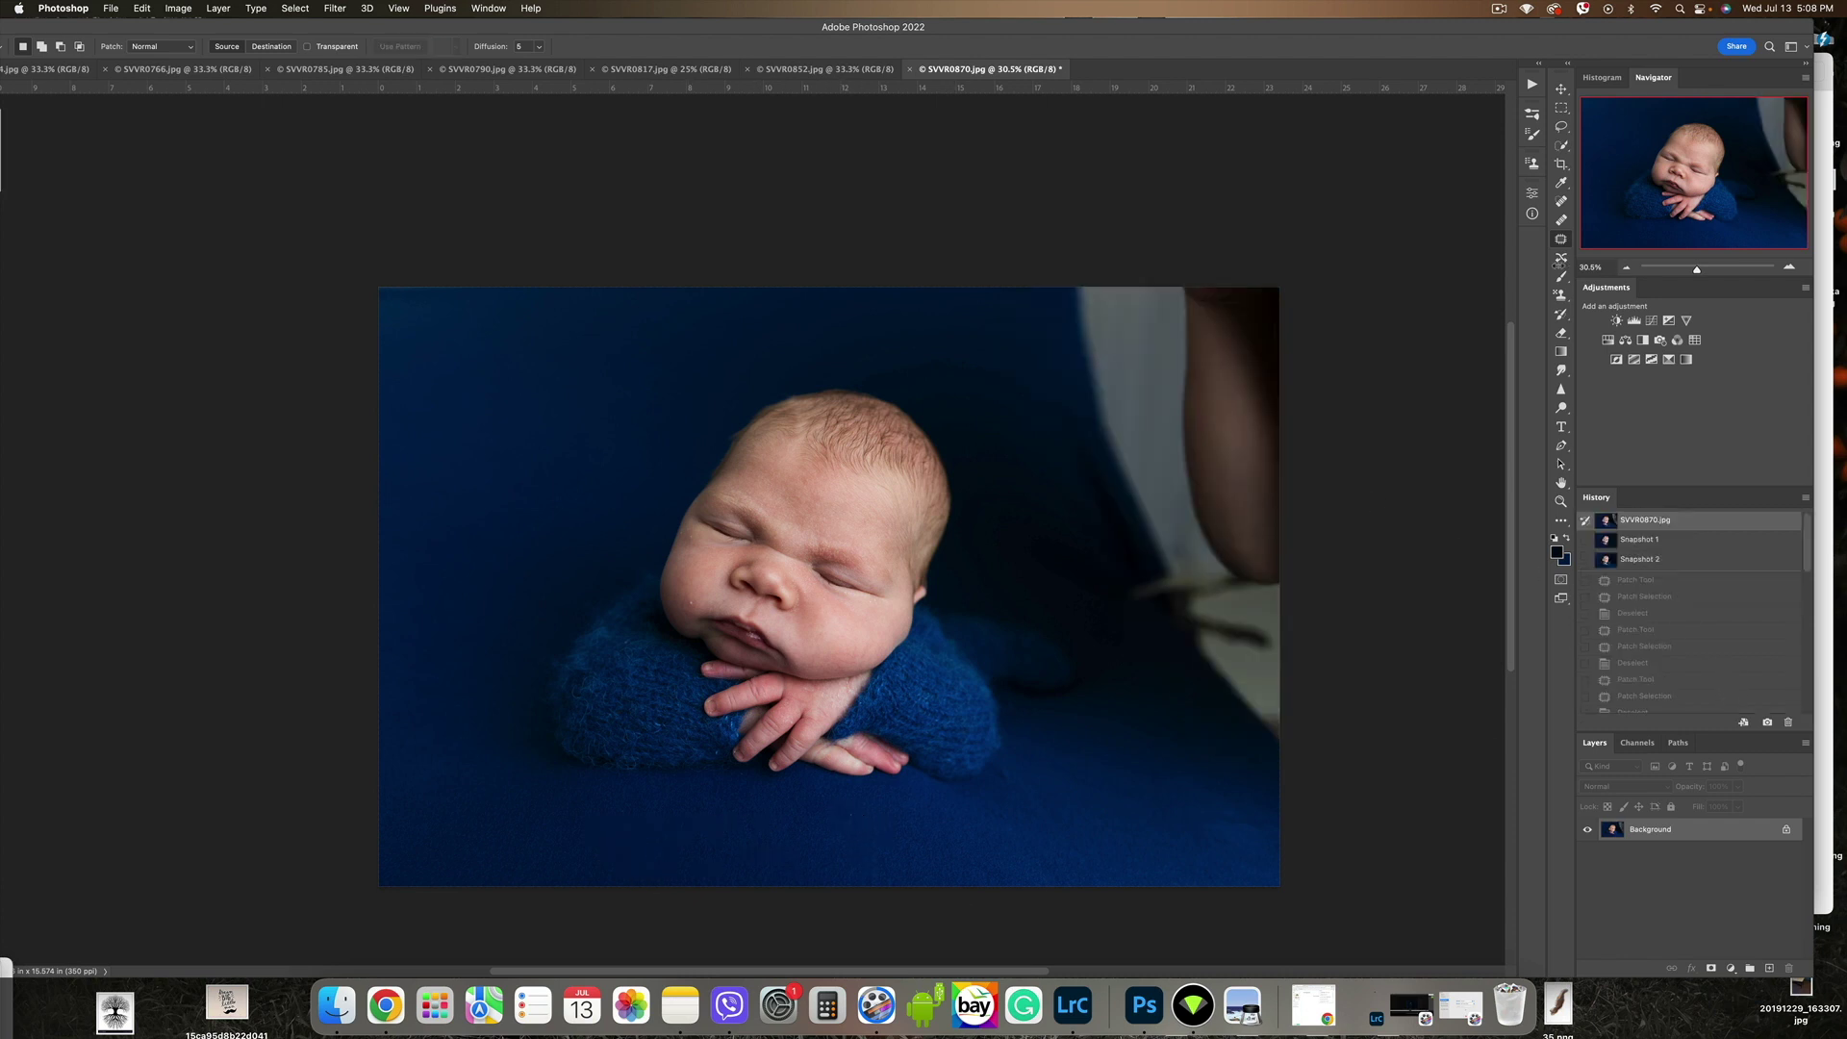
Step: Clone Stamp blue backdrop over the white wall at the top right
{"action": "right_click", "coordinate": [1560, 294]}
{"action": "left_click", "coordinate": [1631, 293]}
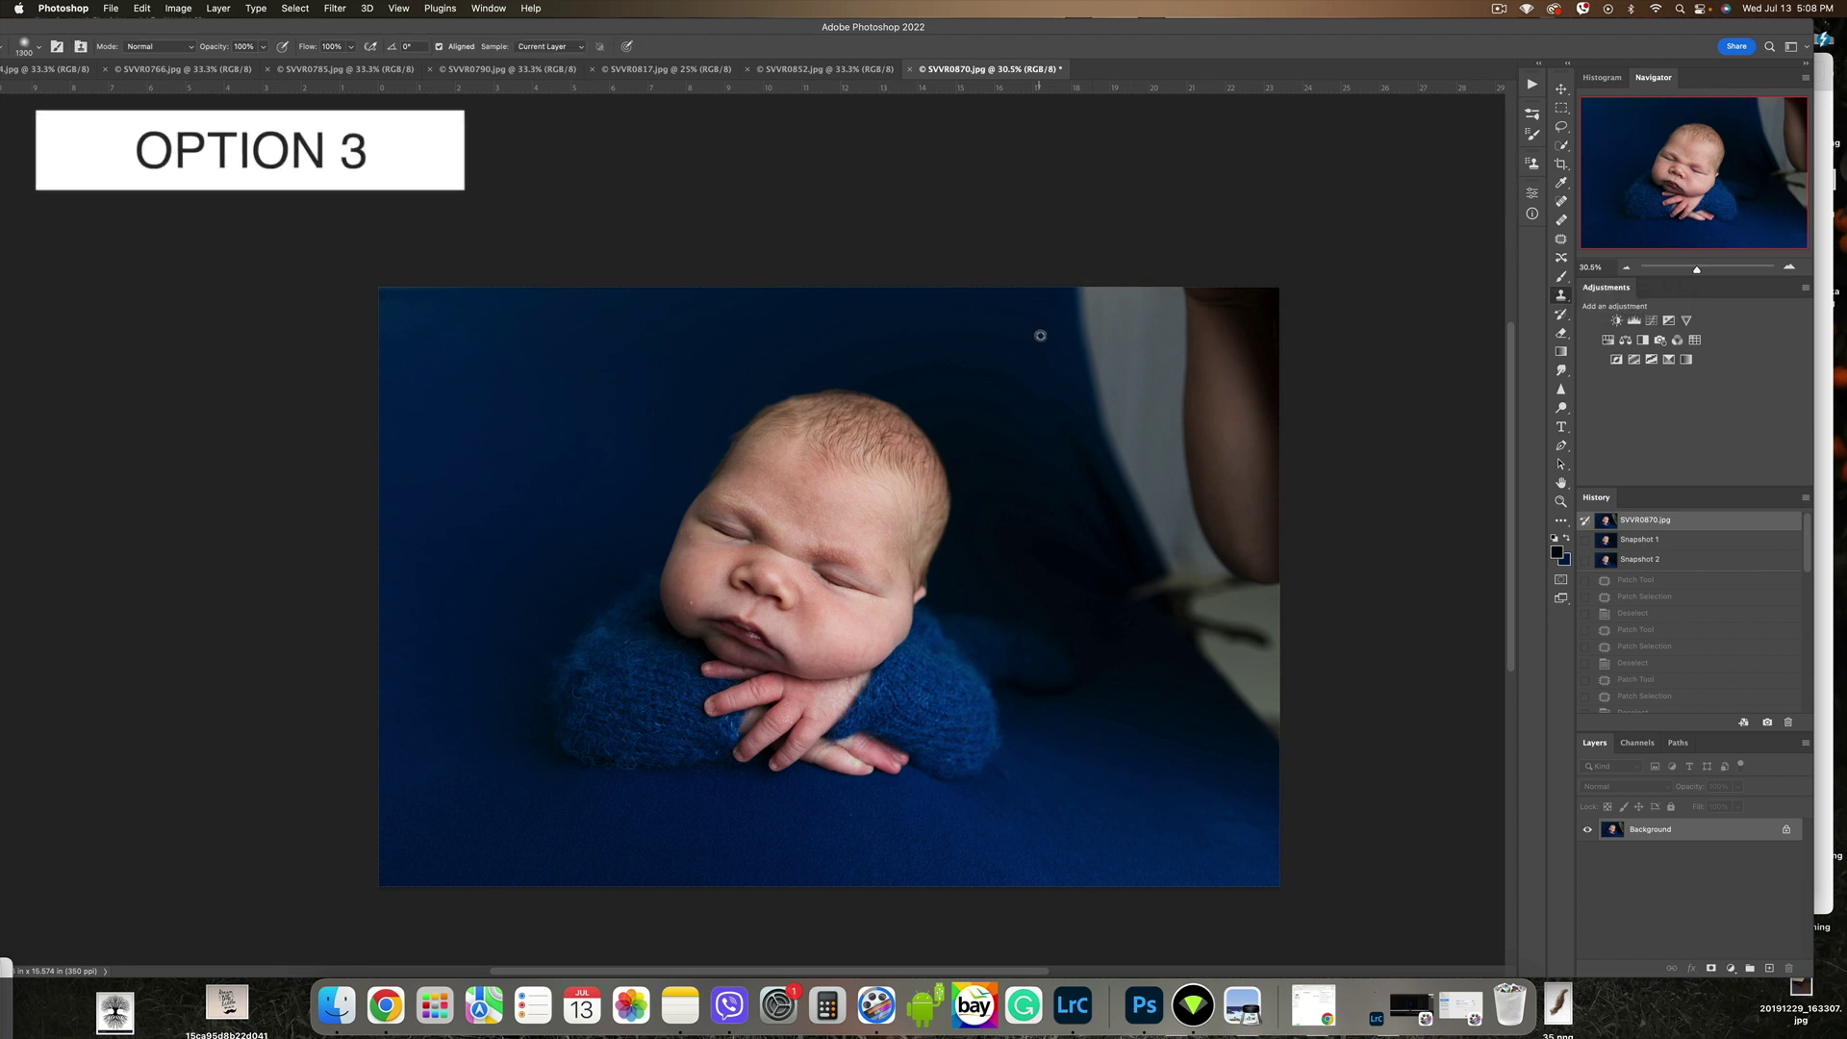
{"action": "left_click_drag", "start_coordinate": [1134, 341], "coordinate": [1133, 410]}
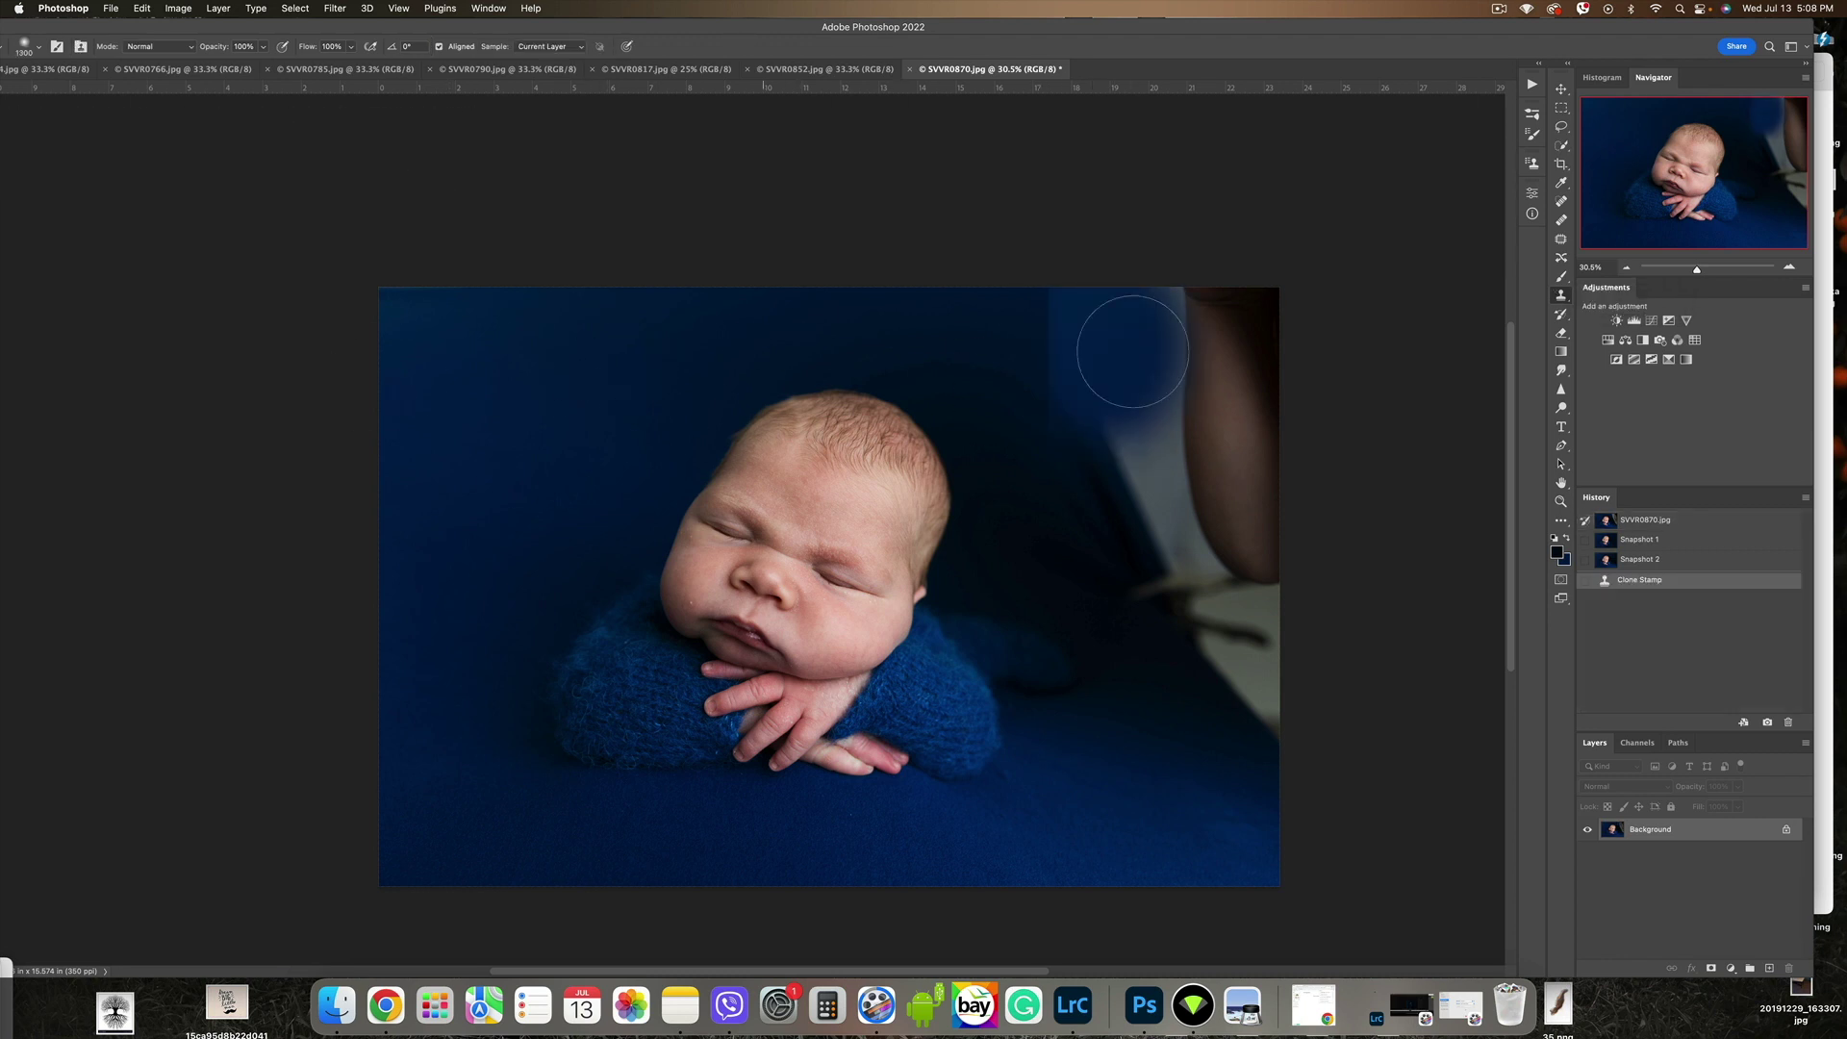
{"action": "left_click", "coordinate": [1662, 522]}
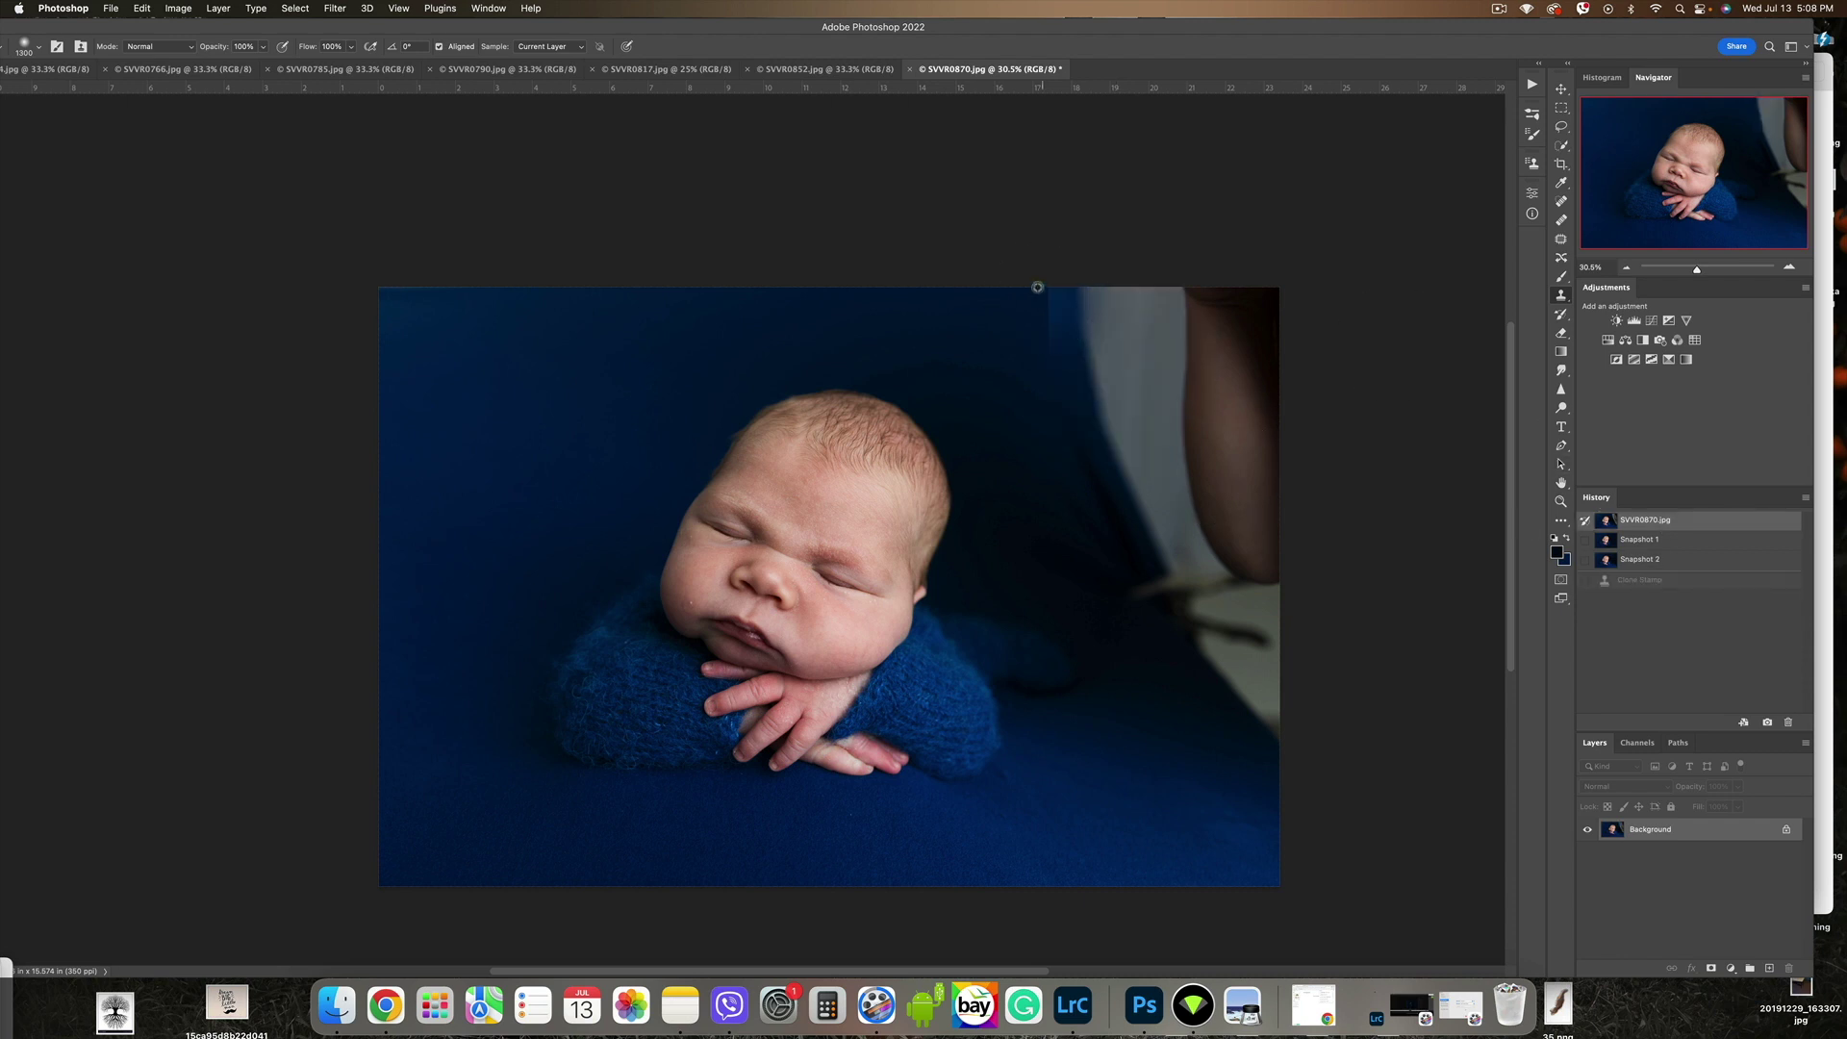
{"action": "mouse_move", "coordinate": [1093, 290]}
{"action": "left_mouse_down"}
{"action": "mouse_move", "coordinate": [1093, 375]}
{"action": "mouse_move", "coordinate": [1084, 362]}
{"action": "left_mouse_up"}
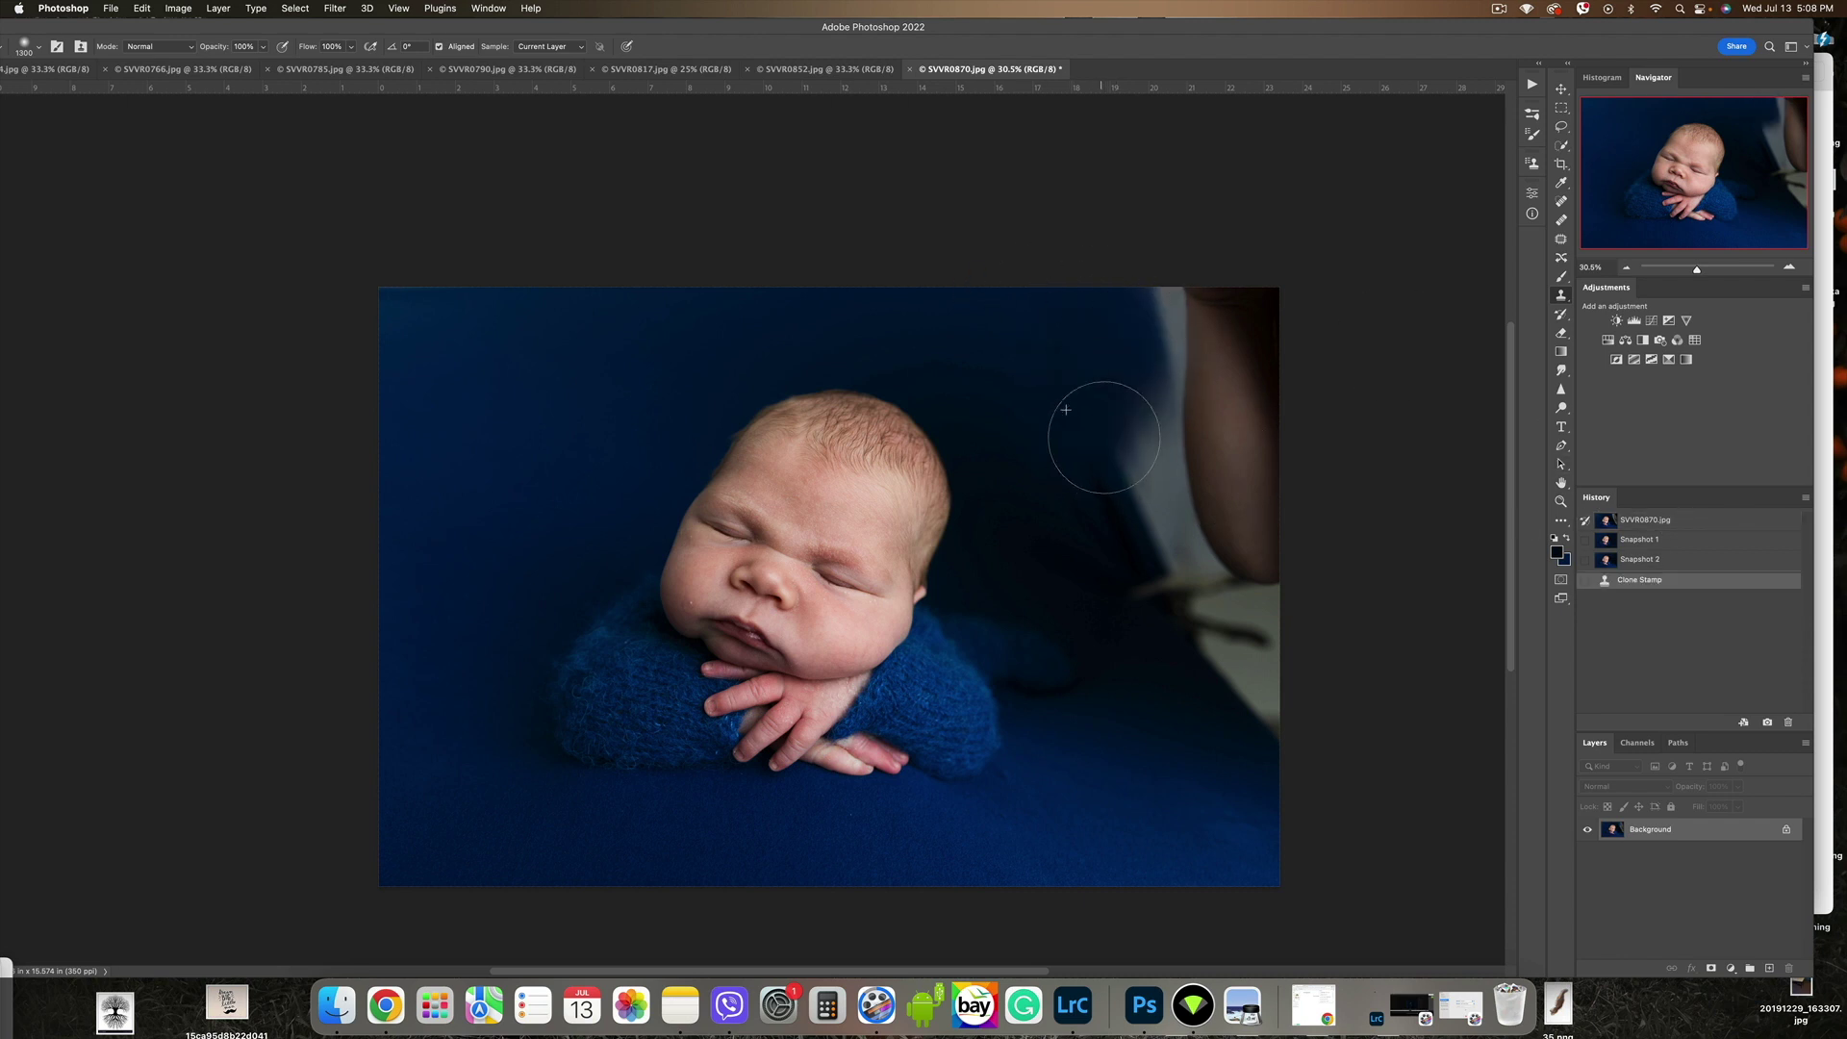
{"action": "left_click_drag", "start_coordinate": [1155, 304], "coordinate": [1155, 390]}
{"action": "left_click_drag", "start_coordinate": [1270, 303], "coordinate": [1257, 346]}
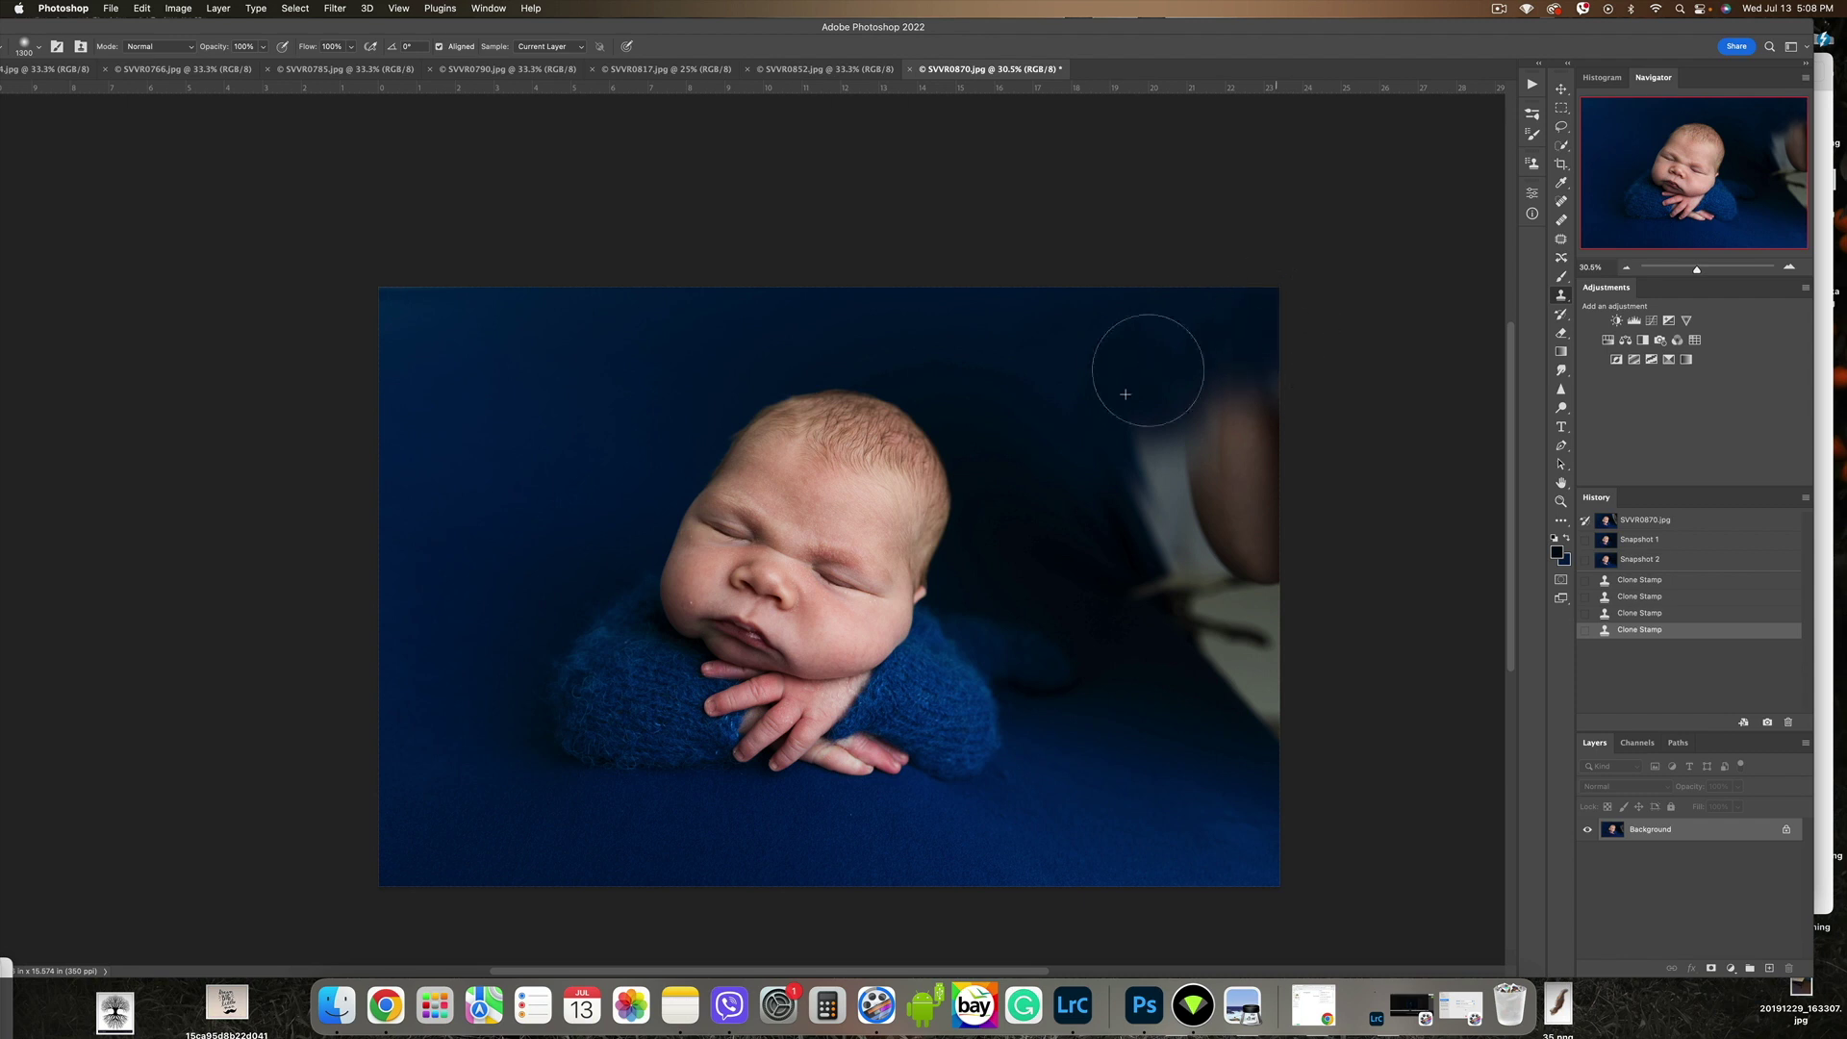
Step: Clone over the remaining wall at the right edge and brush the background darker beside the baby
{"action": "mouse_move", "coordinate": [1131, 434]}
{"action": "left_mouse_down"}
{"action": "mouse_move", "coordinate": [1196, 454]}
{"action": "mouse_move", "coordinate": [1273, 427]}
{"action": "left_mouse_up"}
{"action": "mouse_move", "coordinate": [1193, 526]}
{"action": "left_mouse_down"}
{"action": "mouse_move", "coordinate": [1242, 563]}
{"action": "mouse_move", "coordinate": [1214, 608]}
{"action": "mouse_move", "coordinate": [1242, 621]}
{"action": "mouse_move", "coordinate": [1270, 729]}
{"action": "left_mouse_up"}
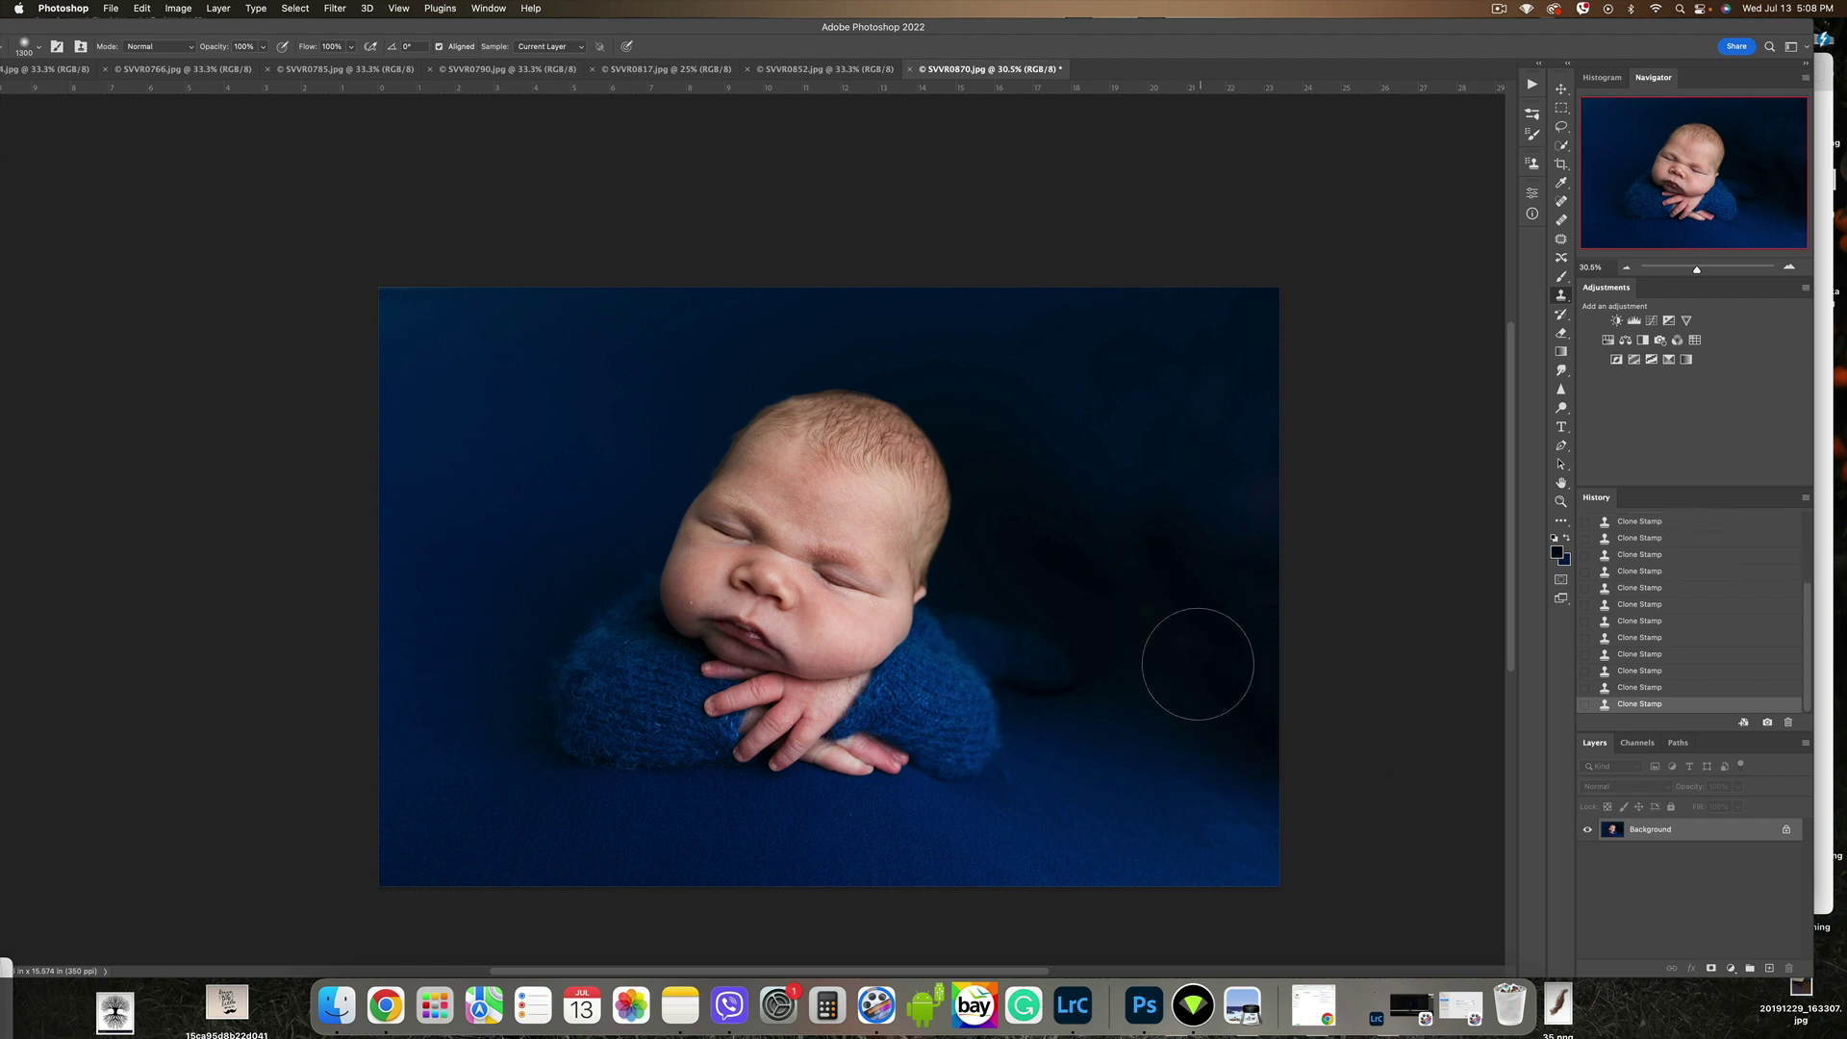
{"action": "left_click_drag", "start_coordinate": [1192, 651], "coordinate": [1271, 744]}
{"action": "left_click", "coordinate": [1560, 276]}
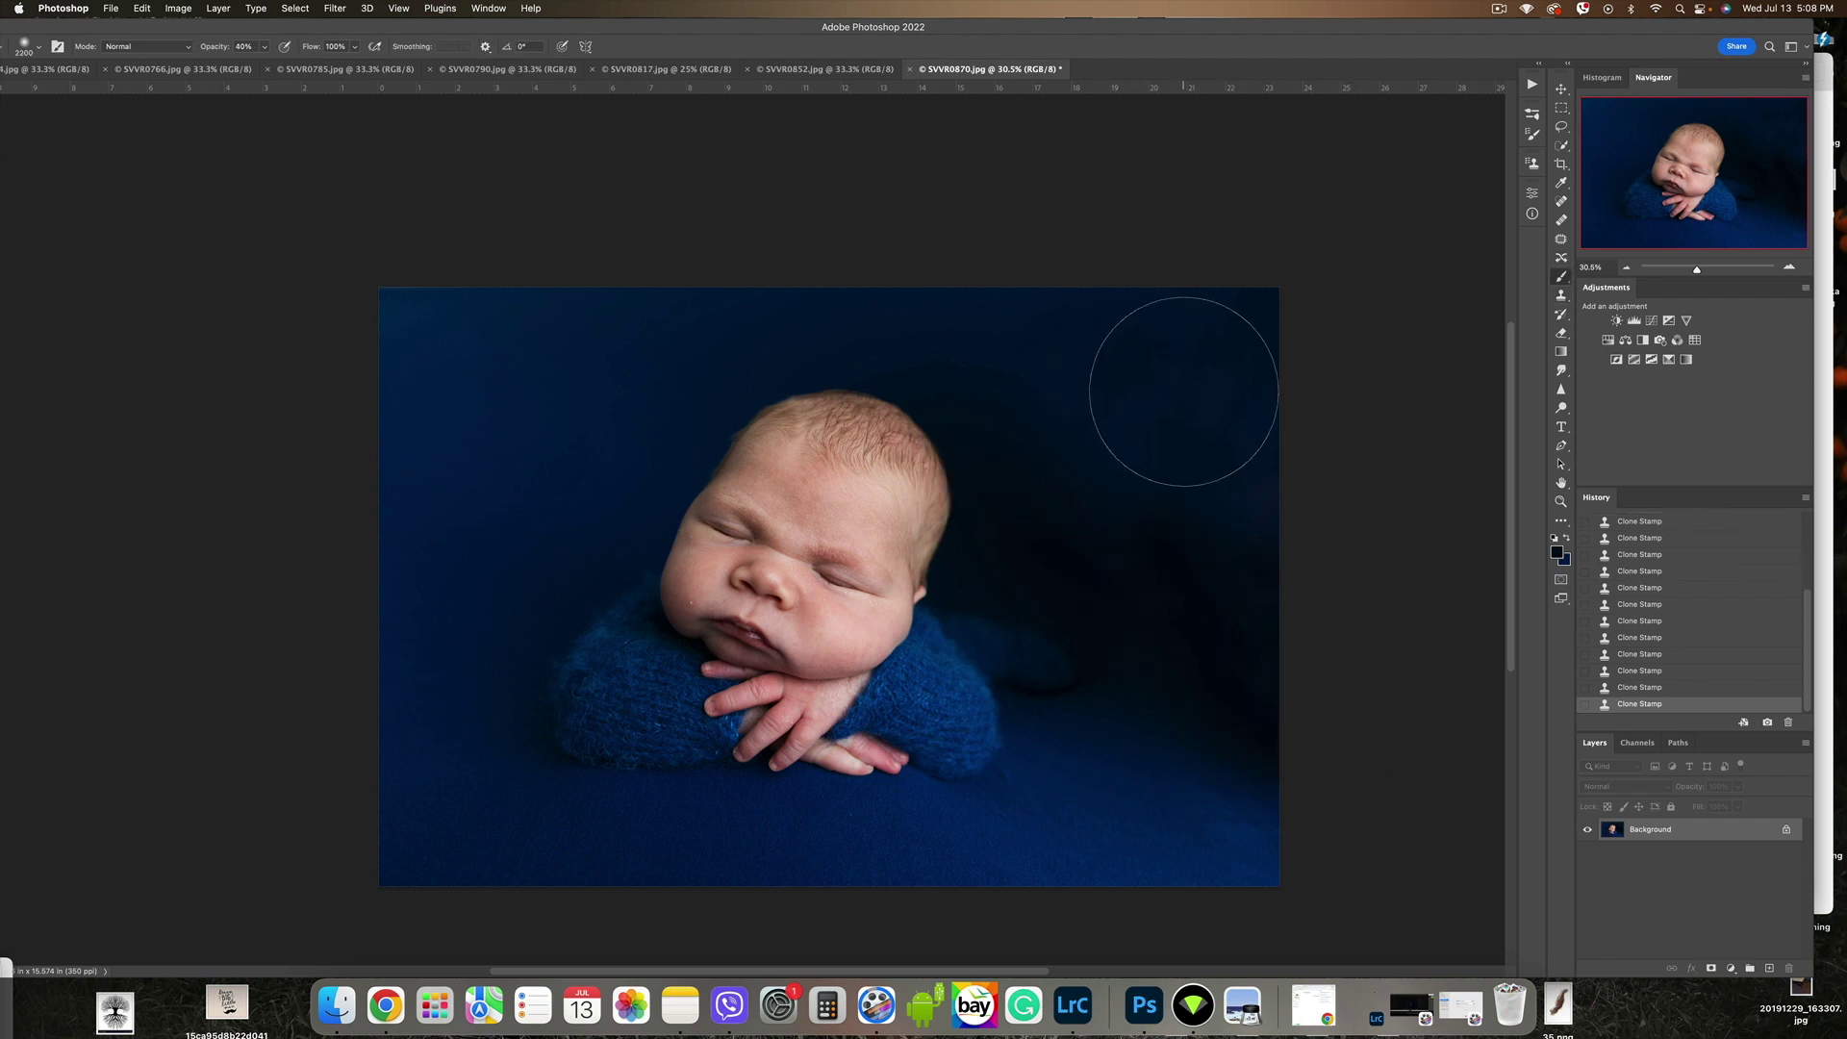
{"action": "key", "text": "bracketright"}
{"action": "key", "text": "bracketright"}
{"action": "left_click_drag", "start_coordinate": [1183, 542], "coordinate": [1263, 586]}
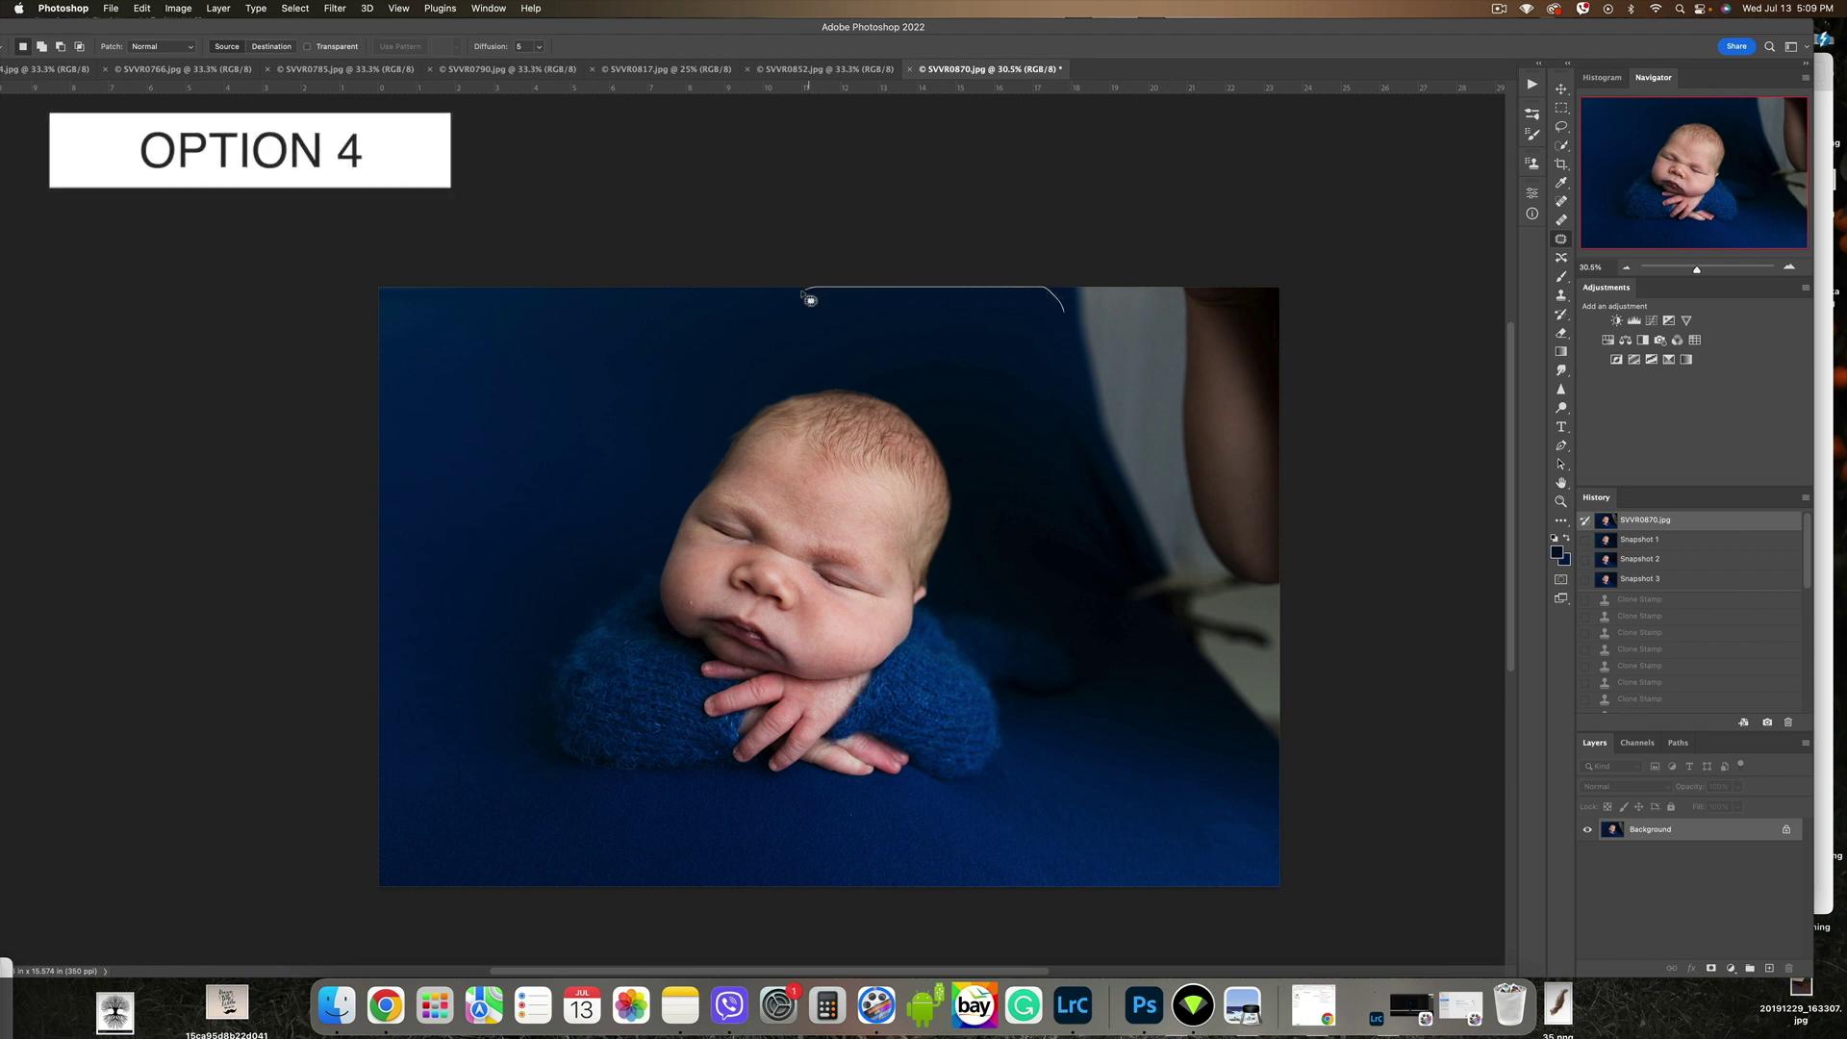
Step: Lasso backdrop beside the baby's head, paste it as Layer 1 and move it over the arm and wall
{"action": "mouse_move", "coordinate": [884, 357]}
{"action": "left_mouse_down"}
{"action": "mouse_move", "coordinate": [957, 433]}
{"action": "mouse_move", "coordinate": [982, 597]}
{"action": "mouse_move", "coordinate": [1074, 629]}
{"action": "left_mouse_up"}
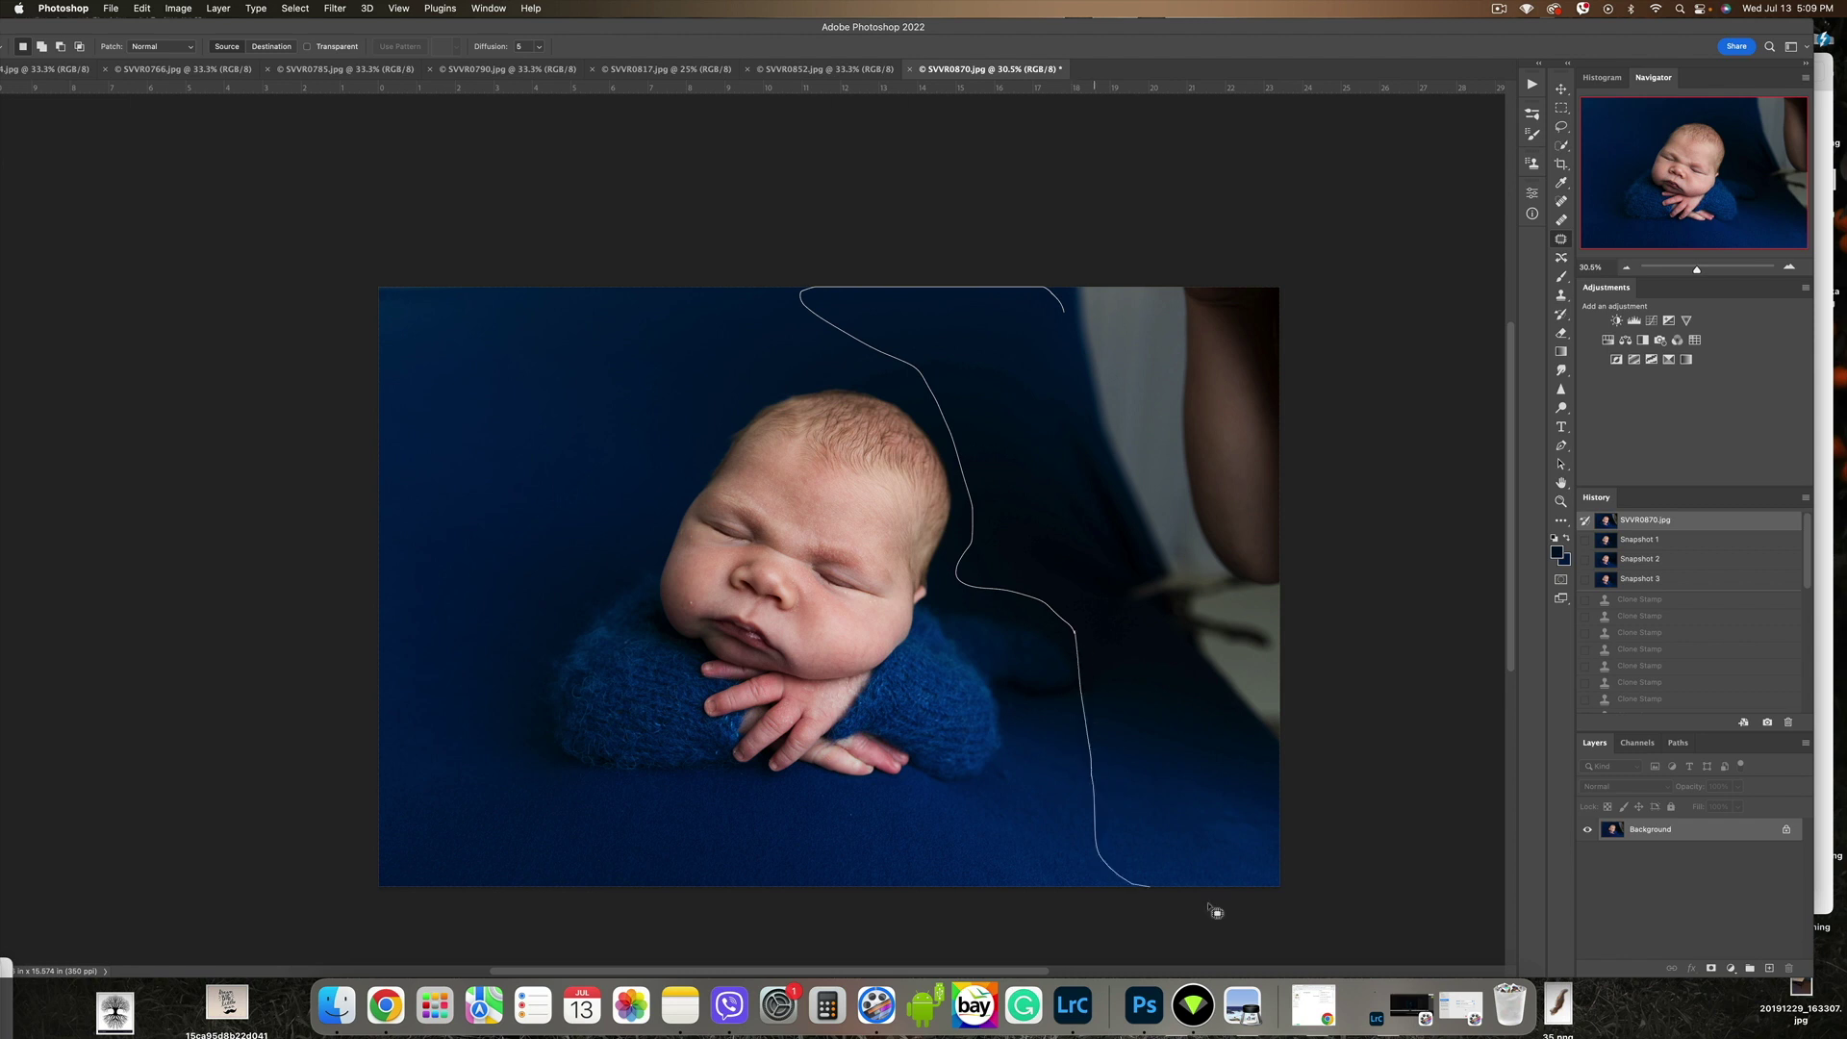
{"action": "left_click_drag", "start_coordinate": [1087, 368], "coordinate": [1061, 293]}
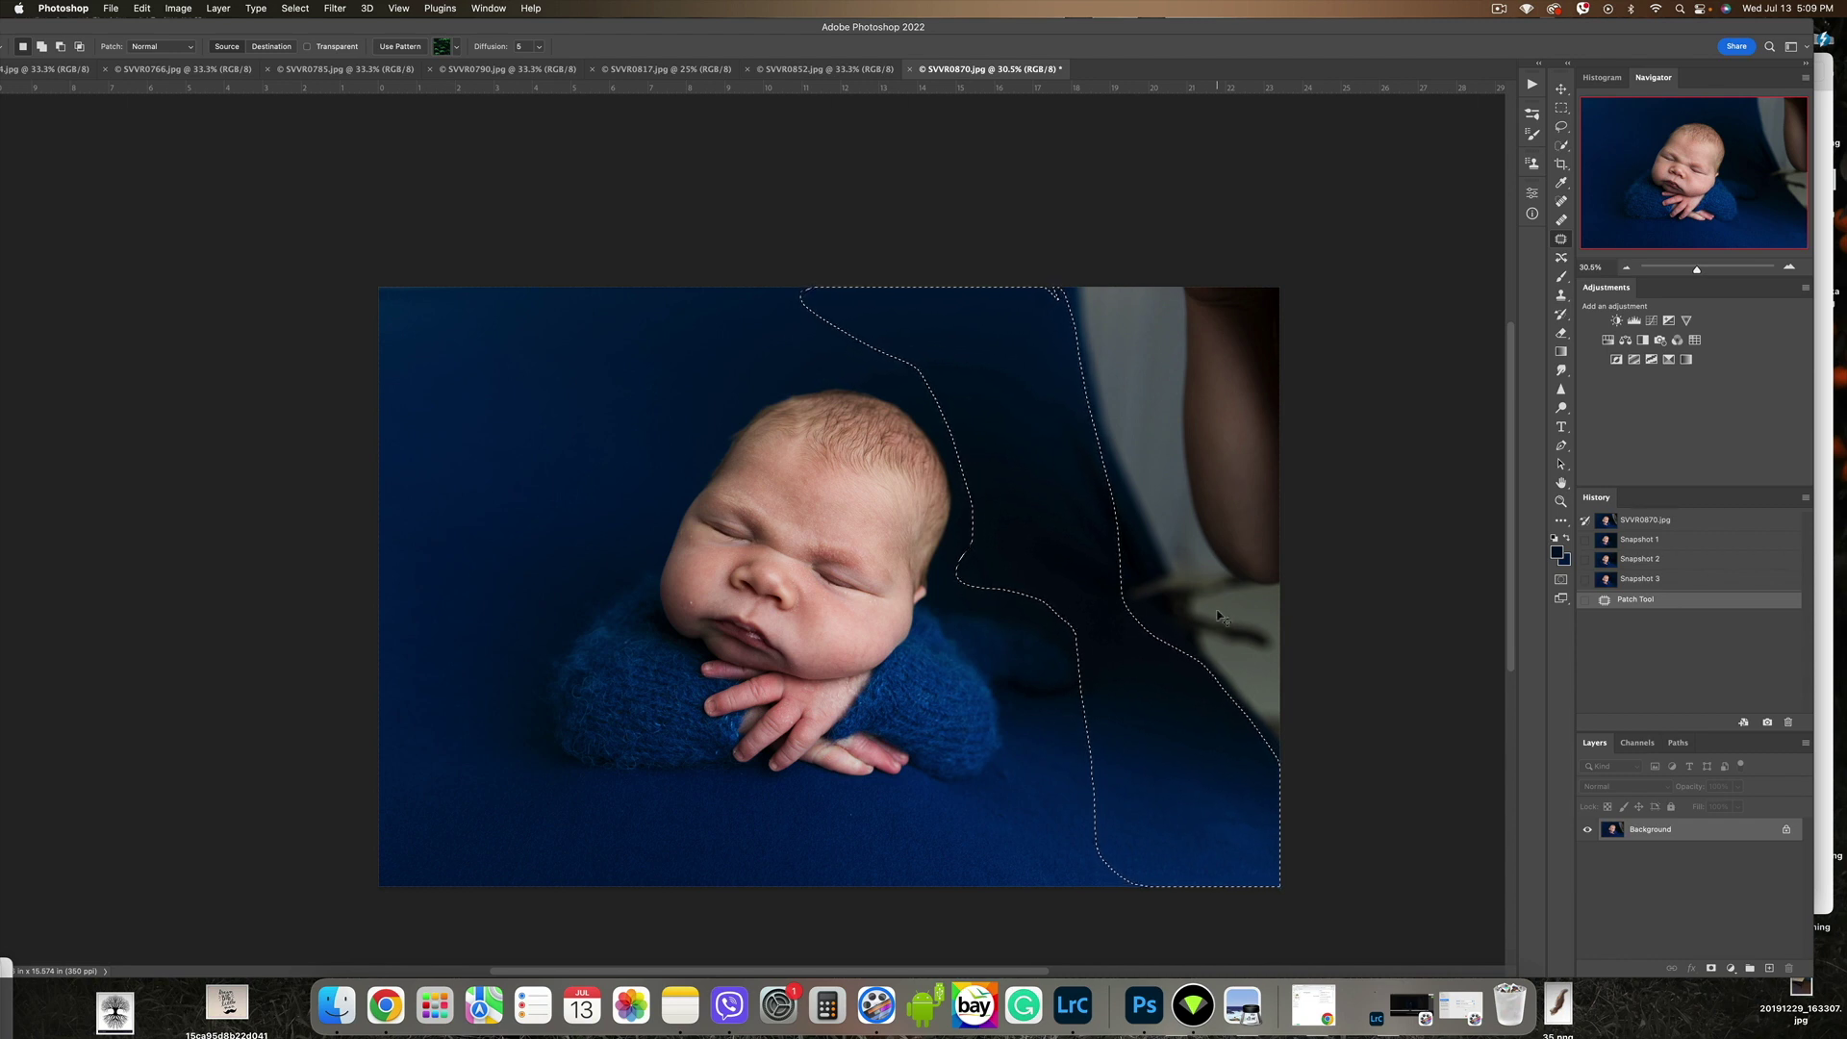
{"action": "key", "text": "super+v"}
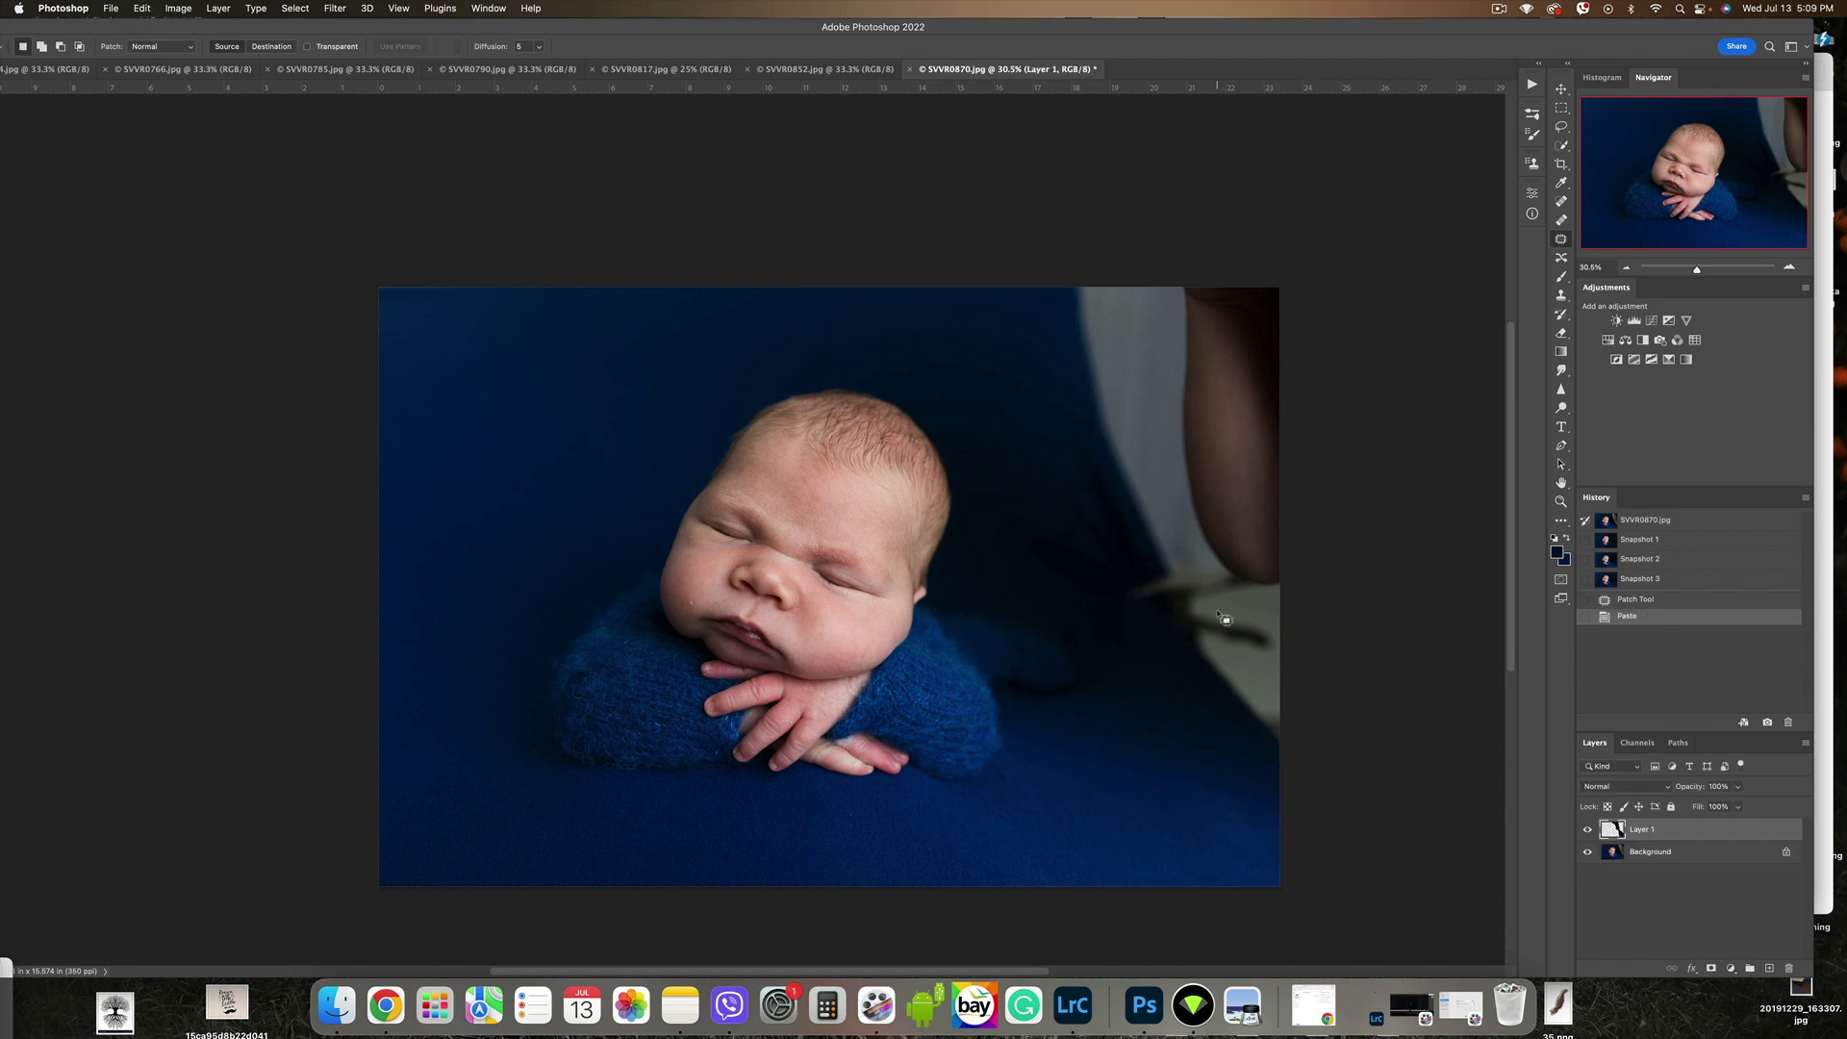
{"action": "left_click", "coordinate": [1560, 87]}
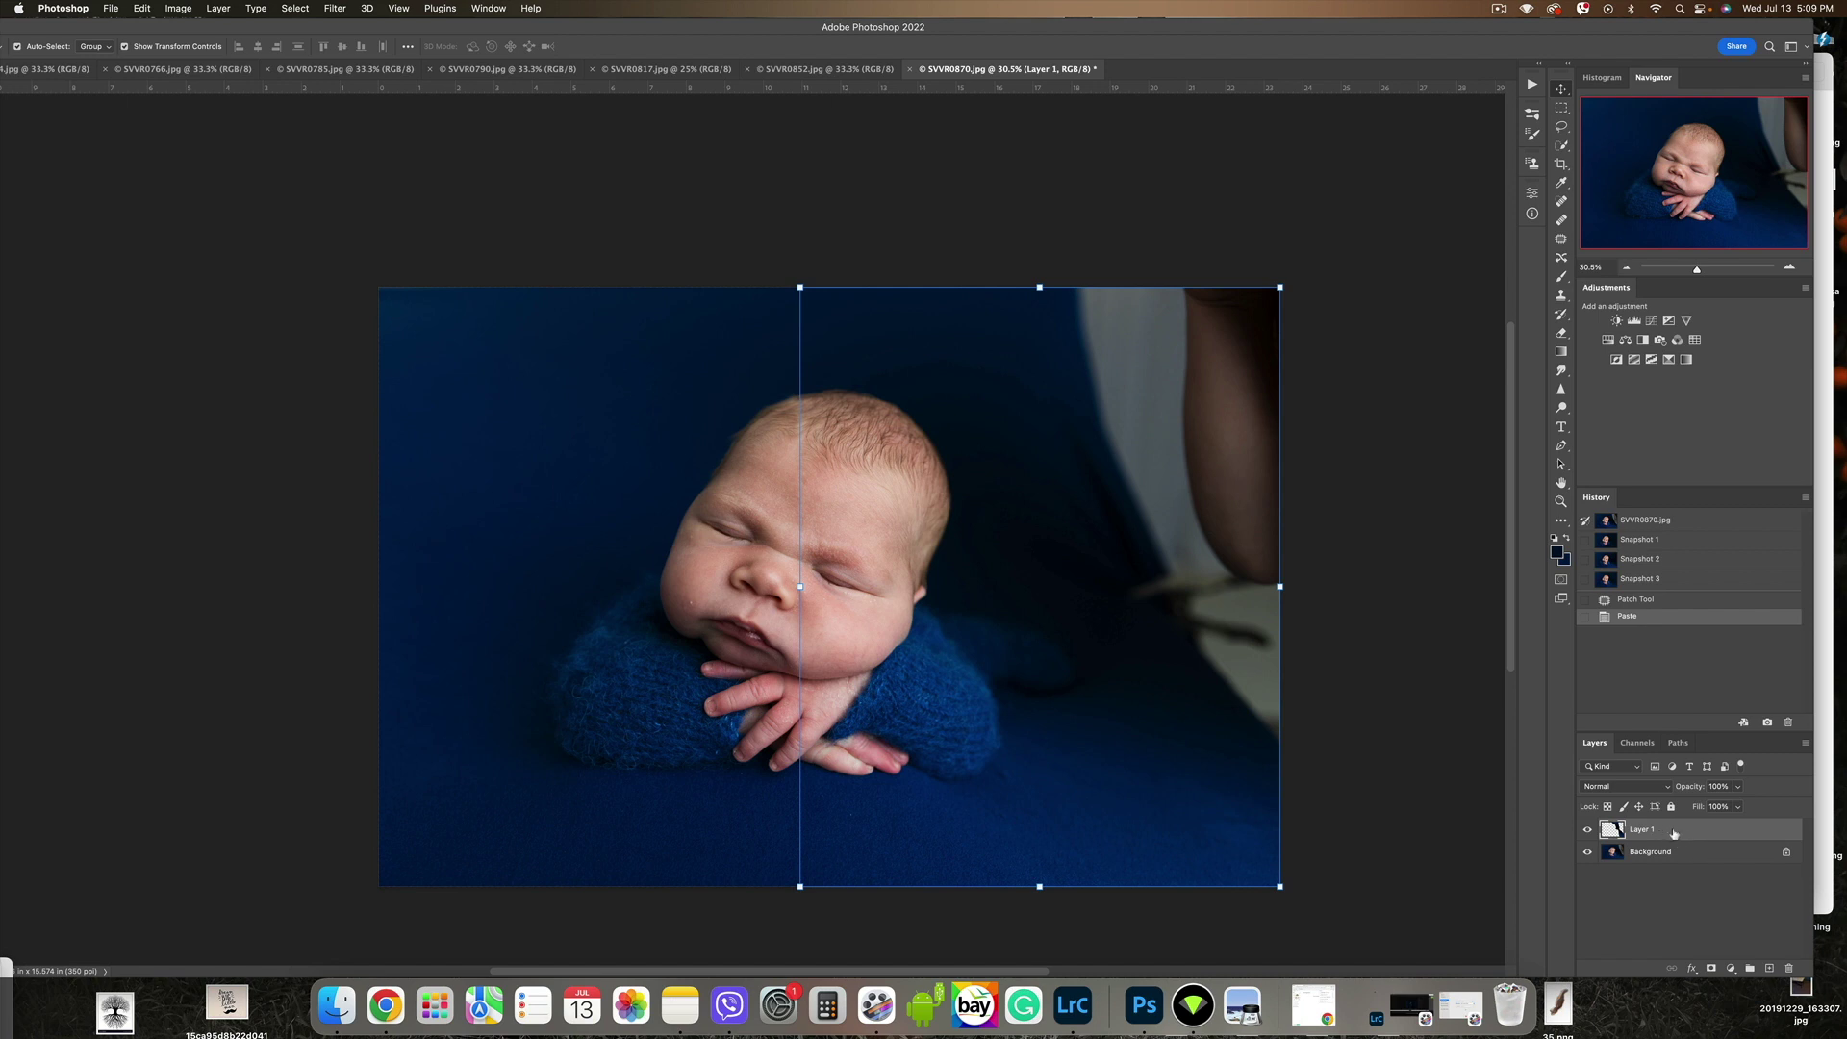
{"action": "left_click_drag", "start_coordinate": [1048, 492], "coordinate": [1258, 414]}
Step: Scale the backdrop layer larger, warp its corners outward, and commit the transform
{"action": "left_click_drag", "start_coordinate": [1420, 571], "coordinate": [1157, 573]}
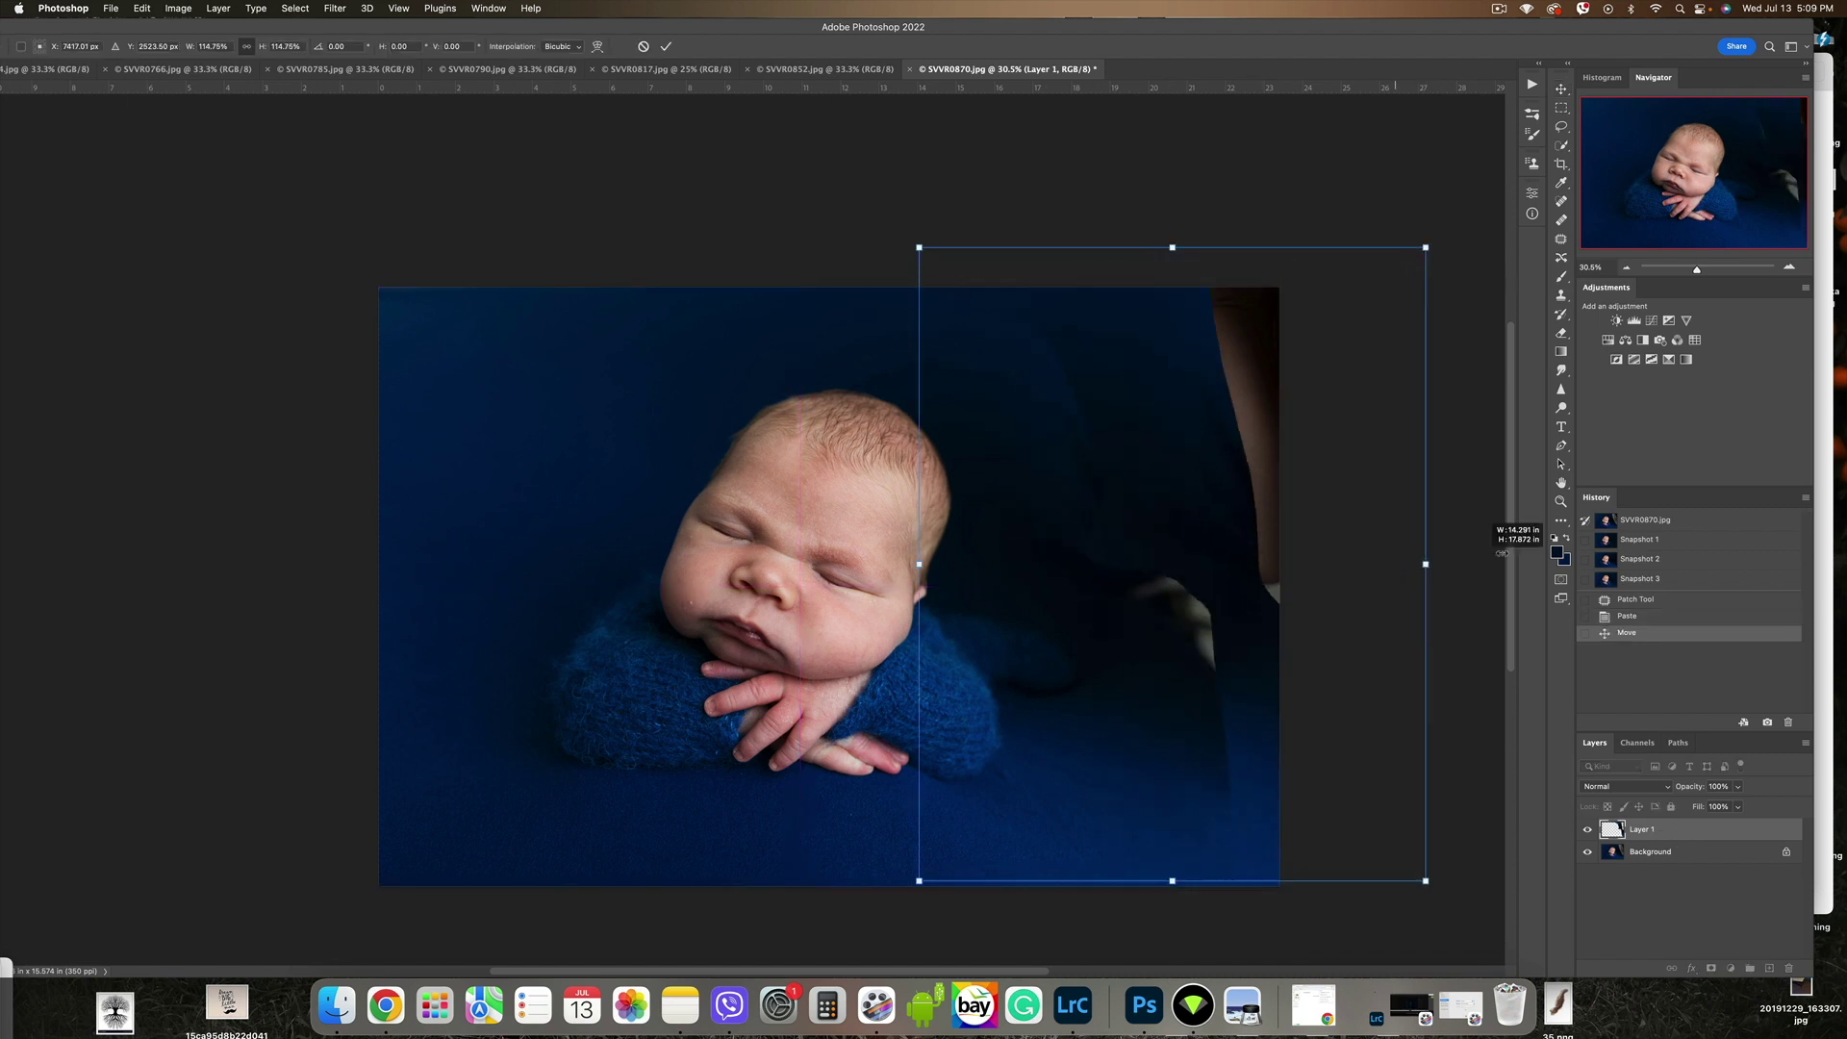
{"action": "left_click_drag", "start_coordinate": [1206, 327], "coordinate": [1197, 273]}
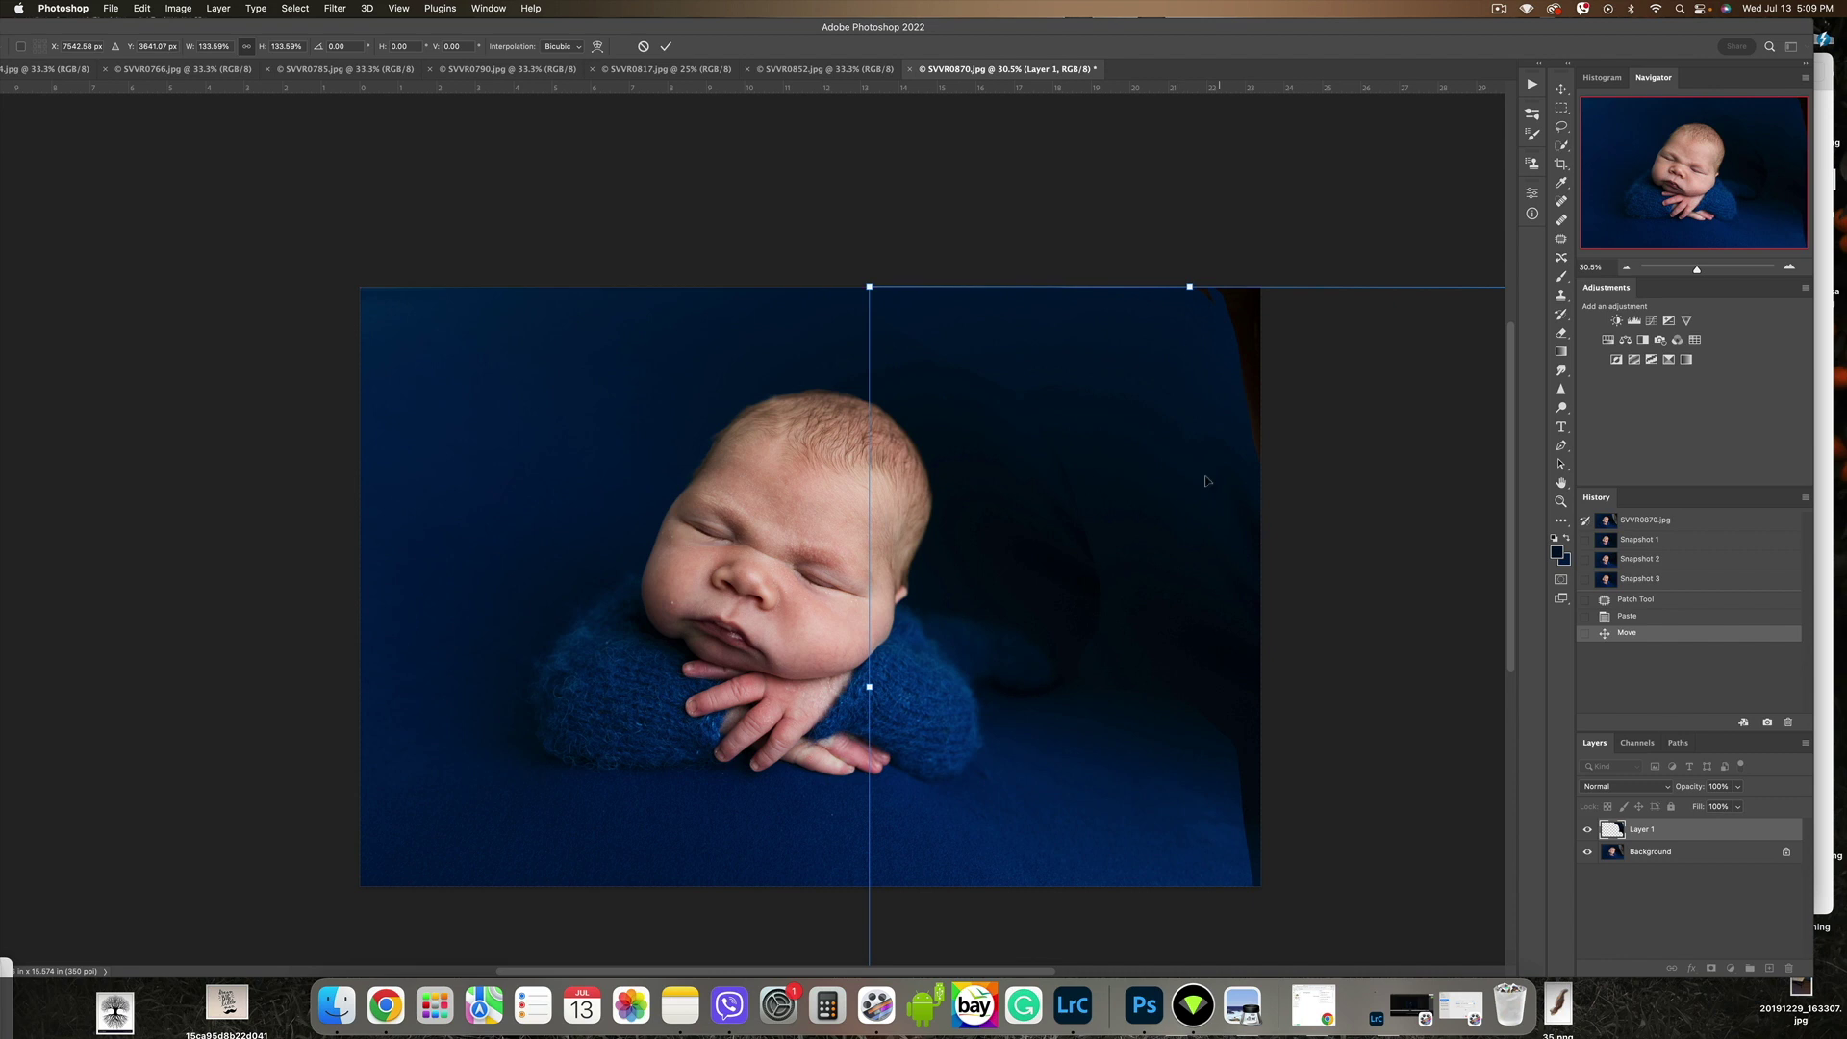
{"action": "left_click", "coordinate": [598, 45]}
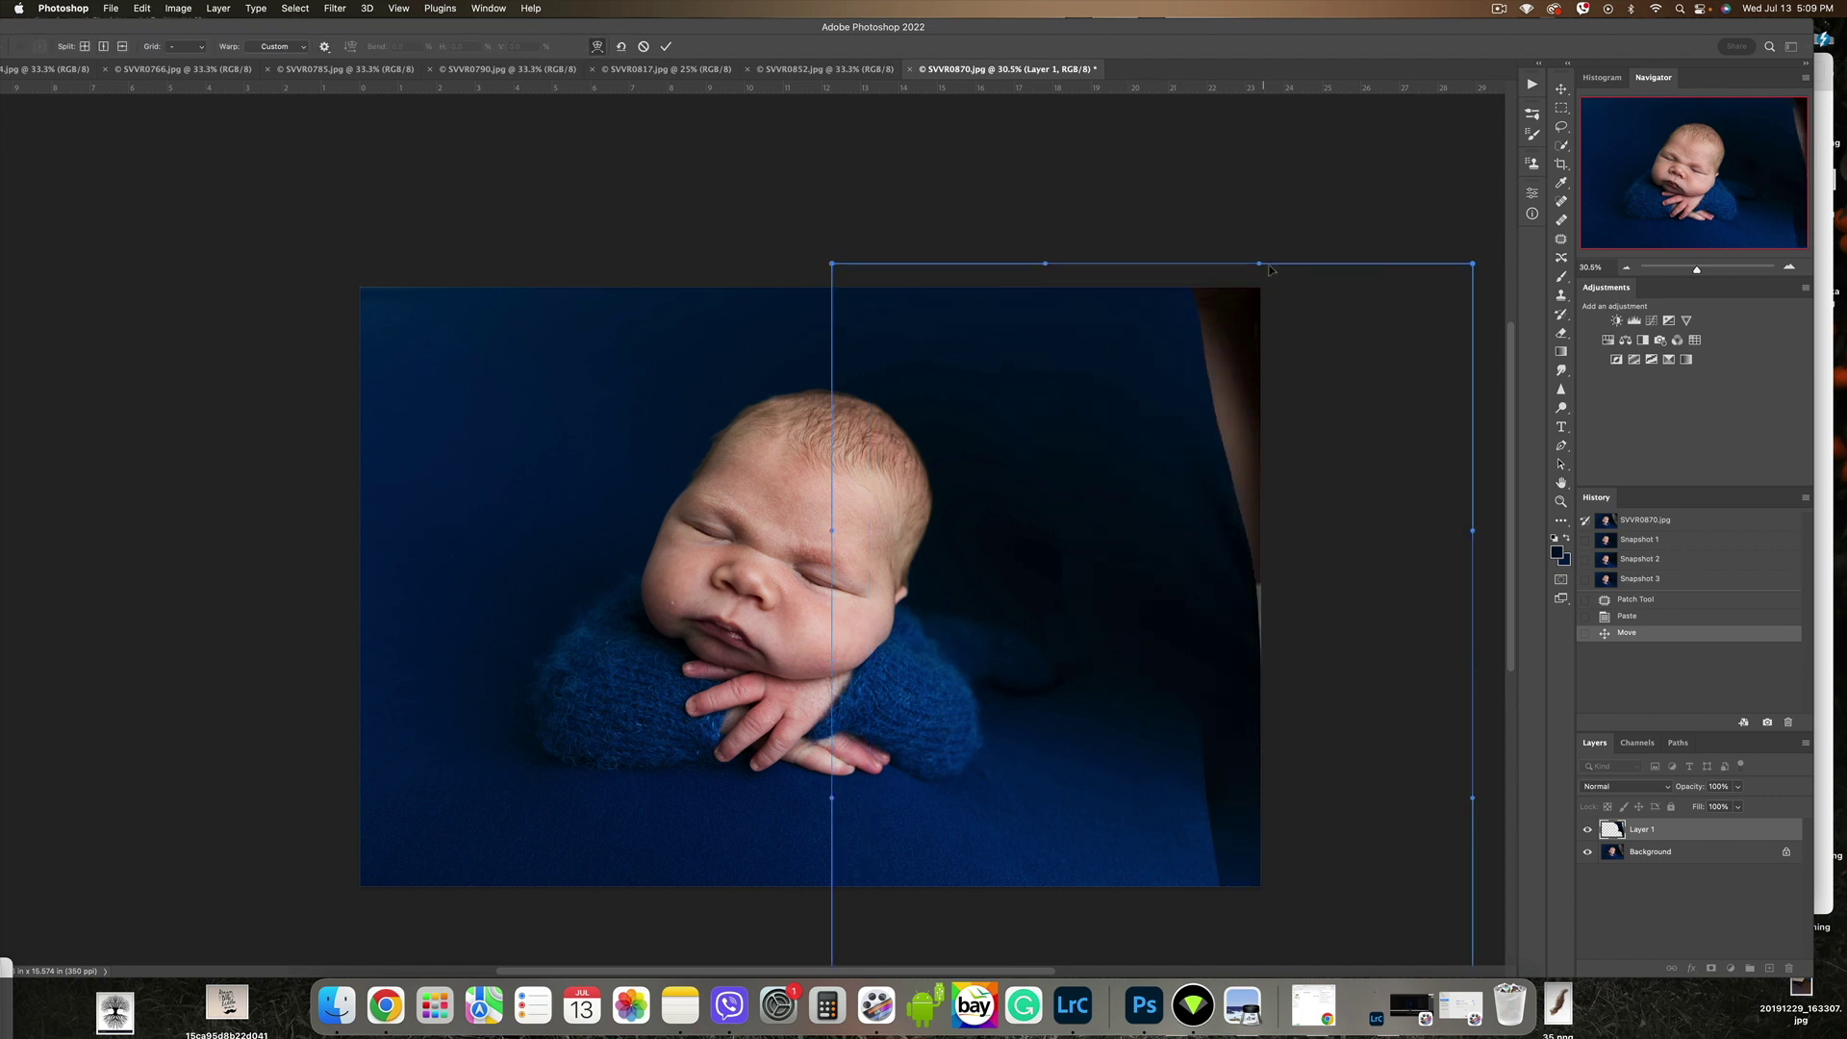
{"action": "left_click_drag", "start_coordinate": [1270, 268], "coordinate": [1399, 376]}
{"action": "left_click_drag", "start_coordinate": [833, 265], "coordinate": [588, 213]}
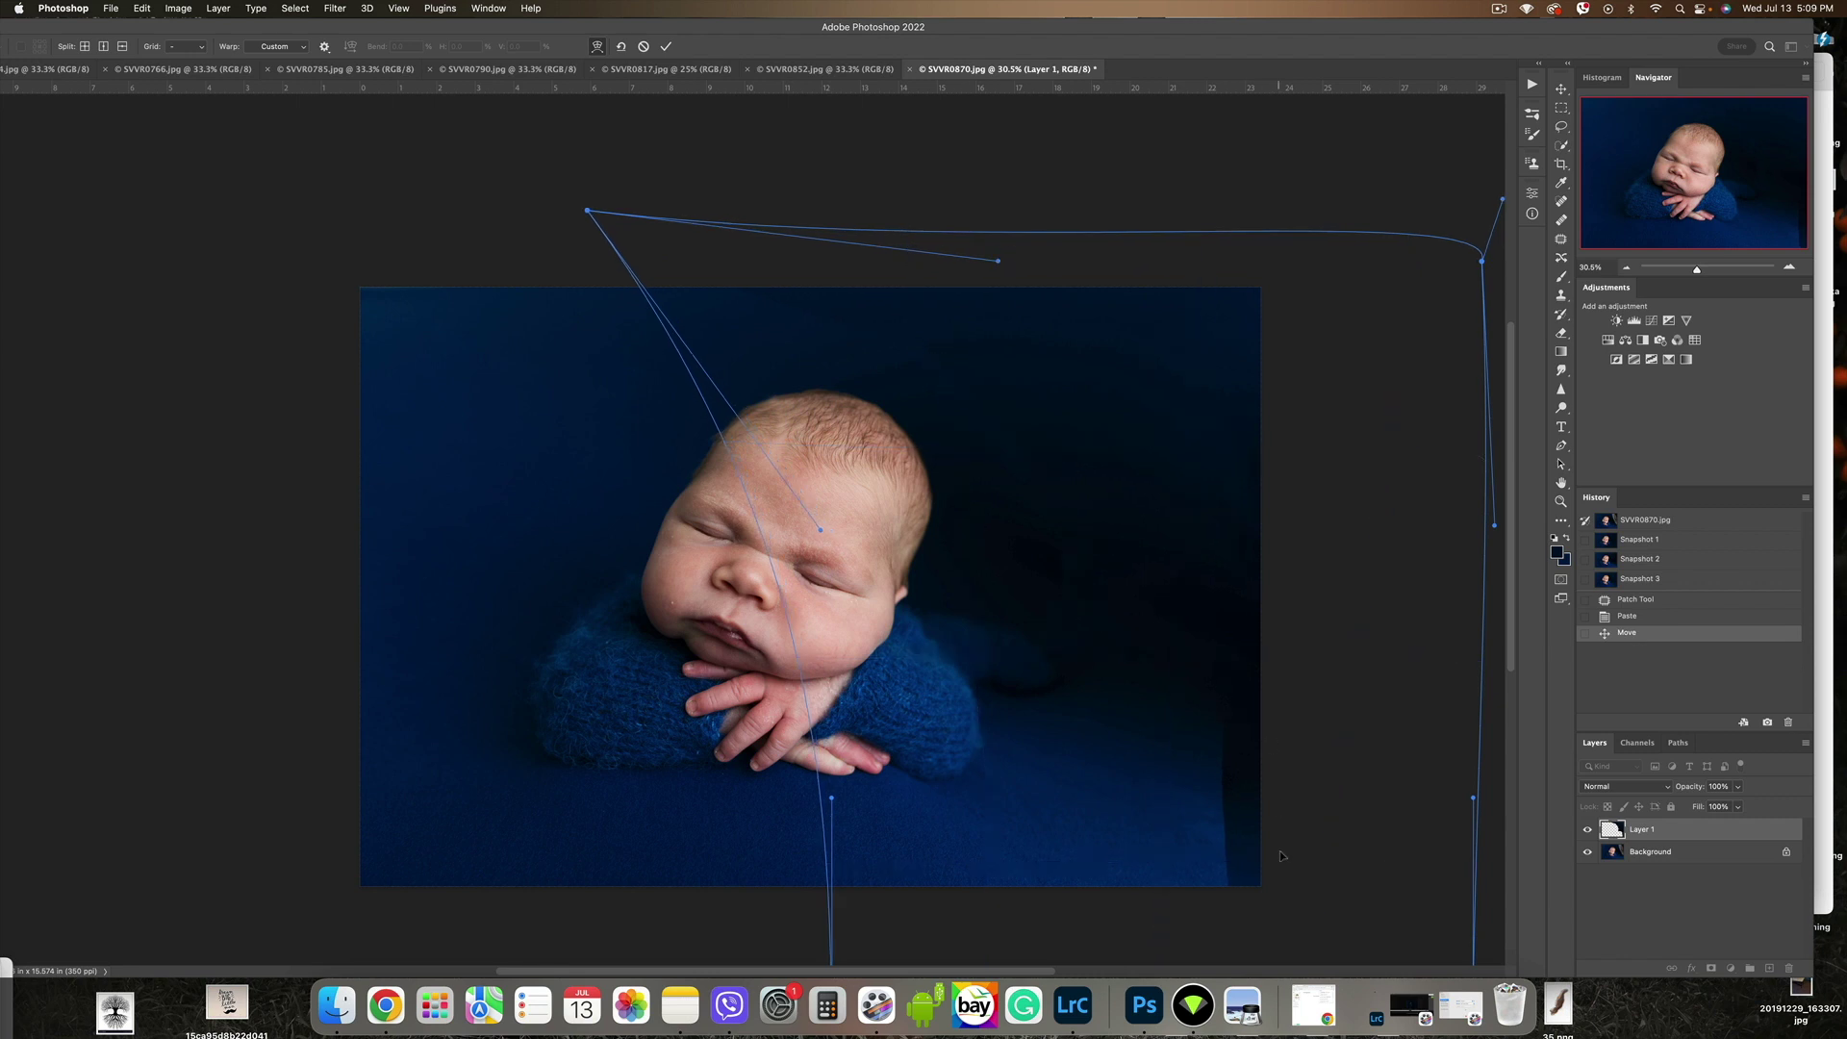
{"action": "left_click_drag", "start_coordinate": [1279, 856], "coordinate": [1284, 863]}
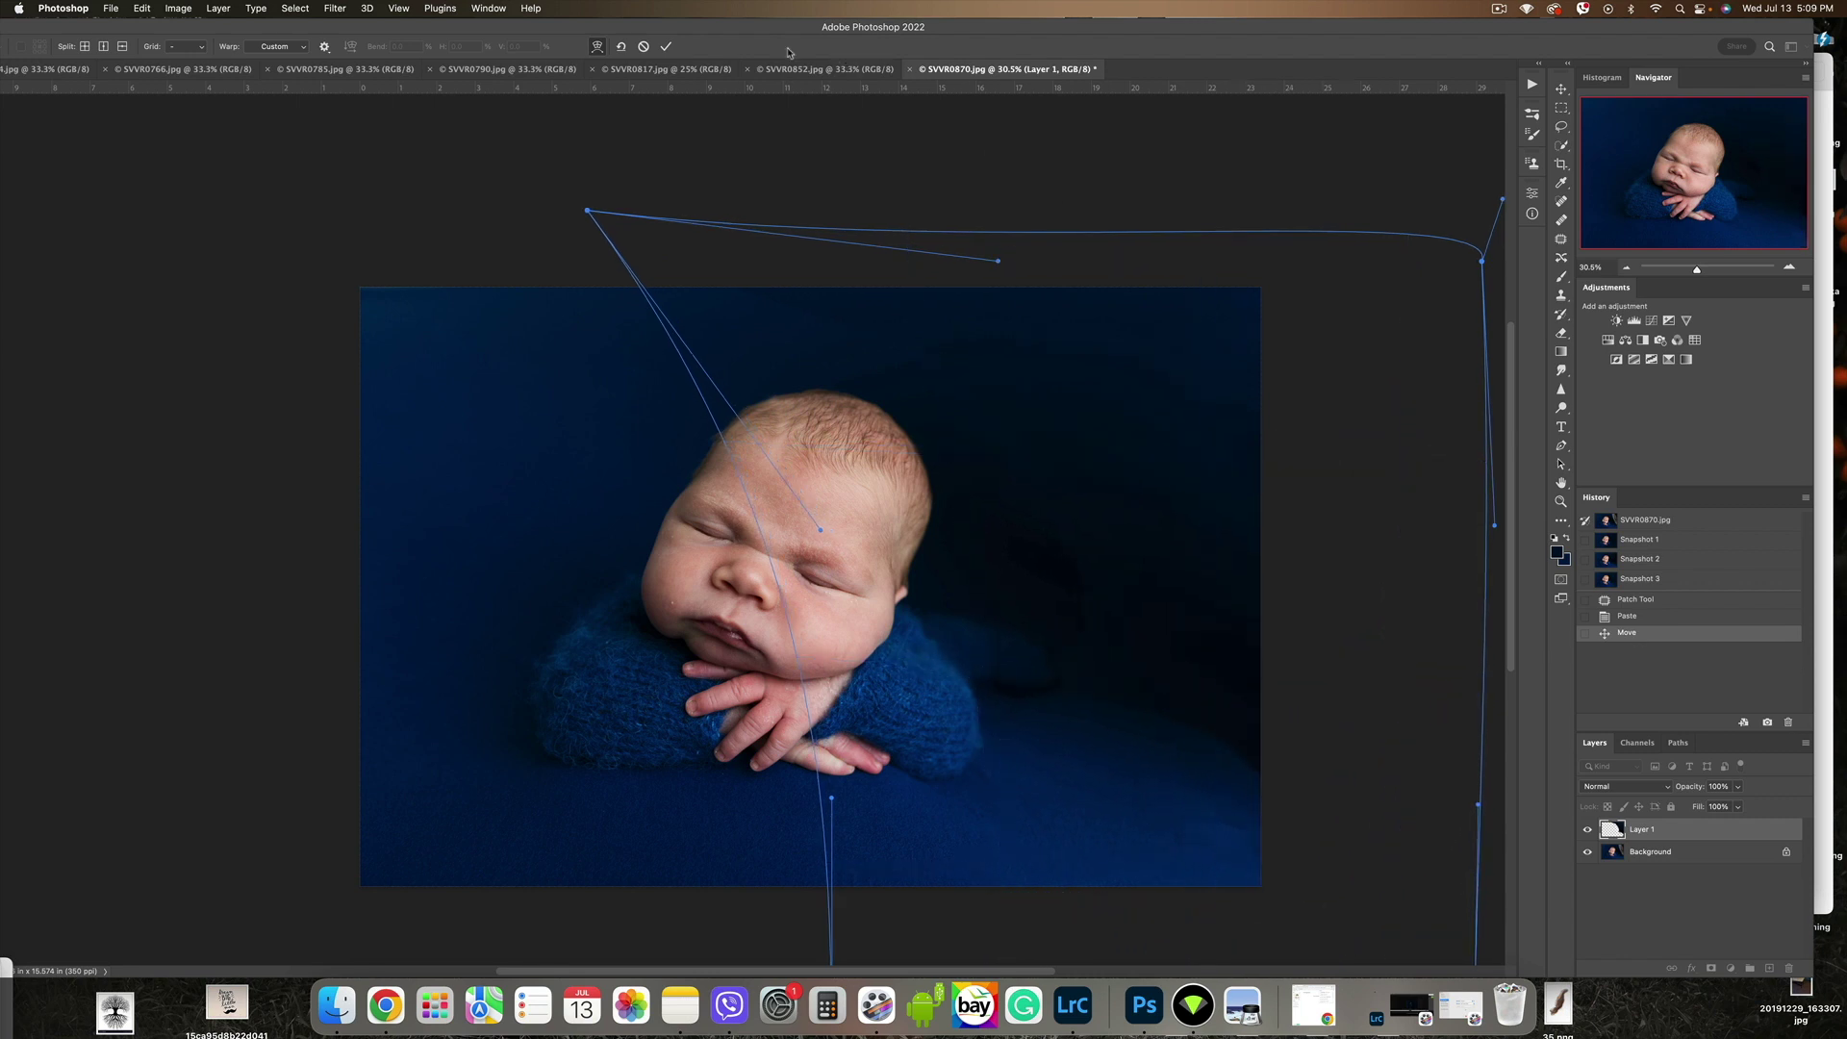
{"action": "left_click", "coordinate": [663, 47]}
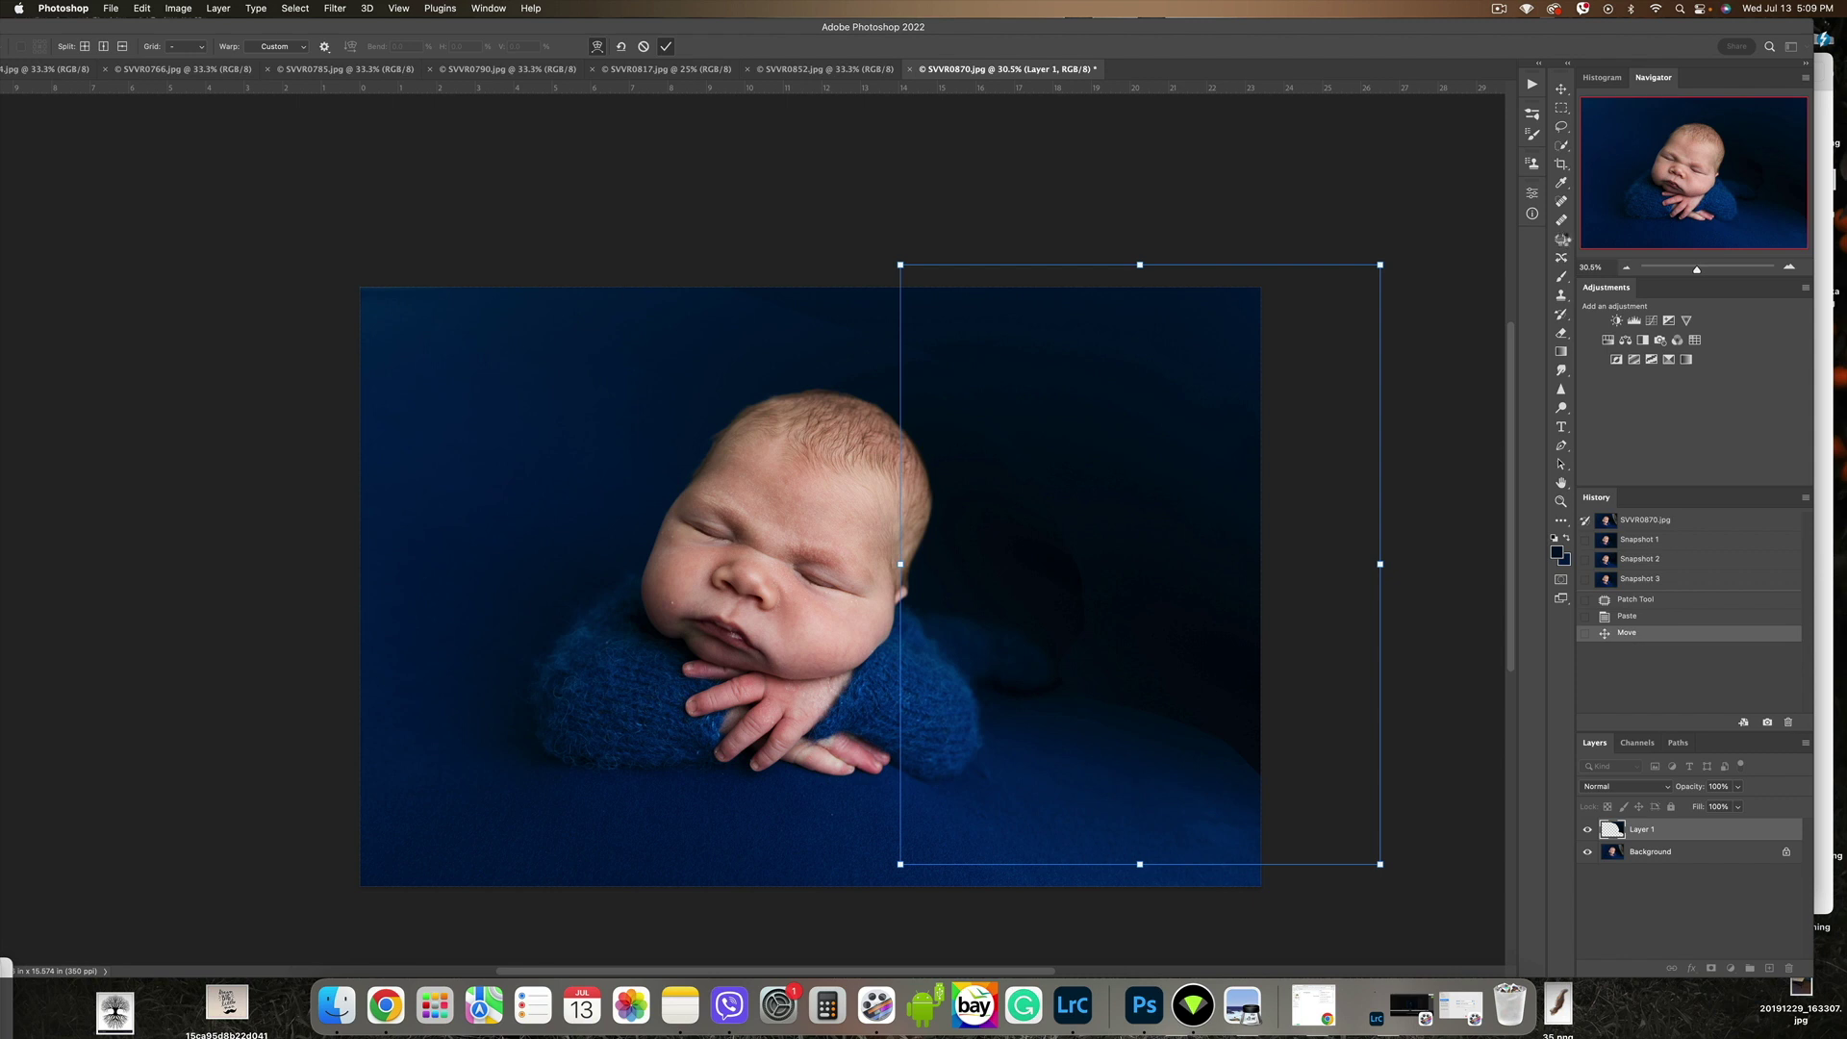
{"action": "key", "text": "Return"}
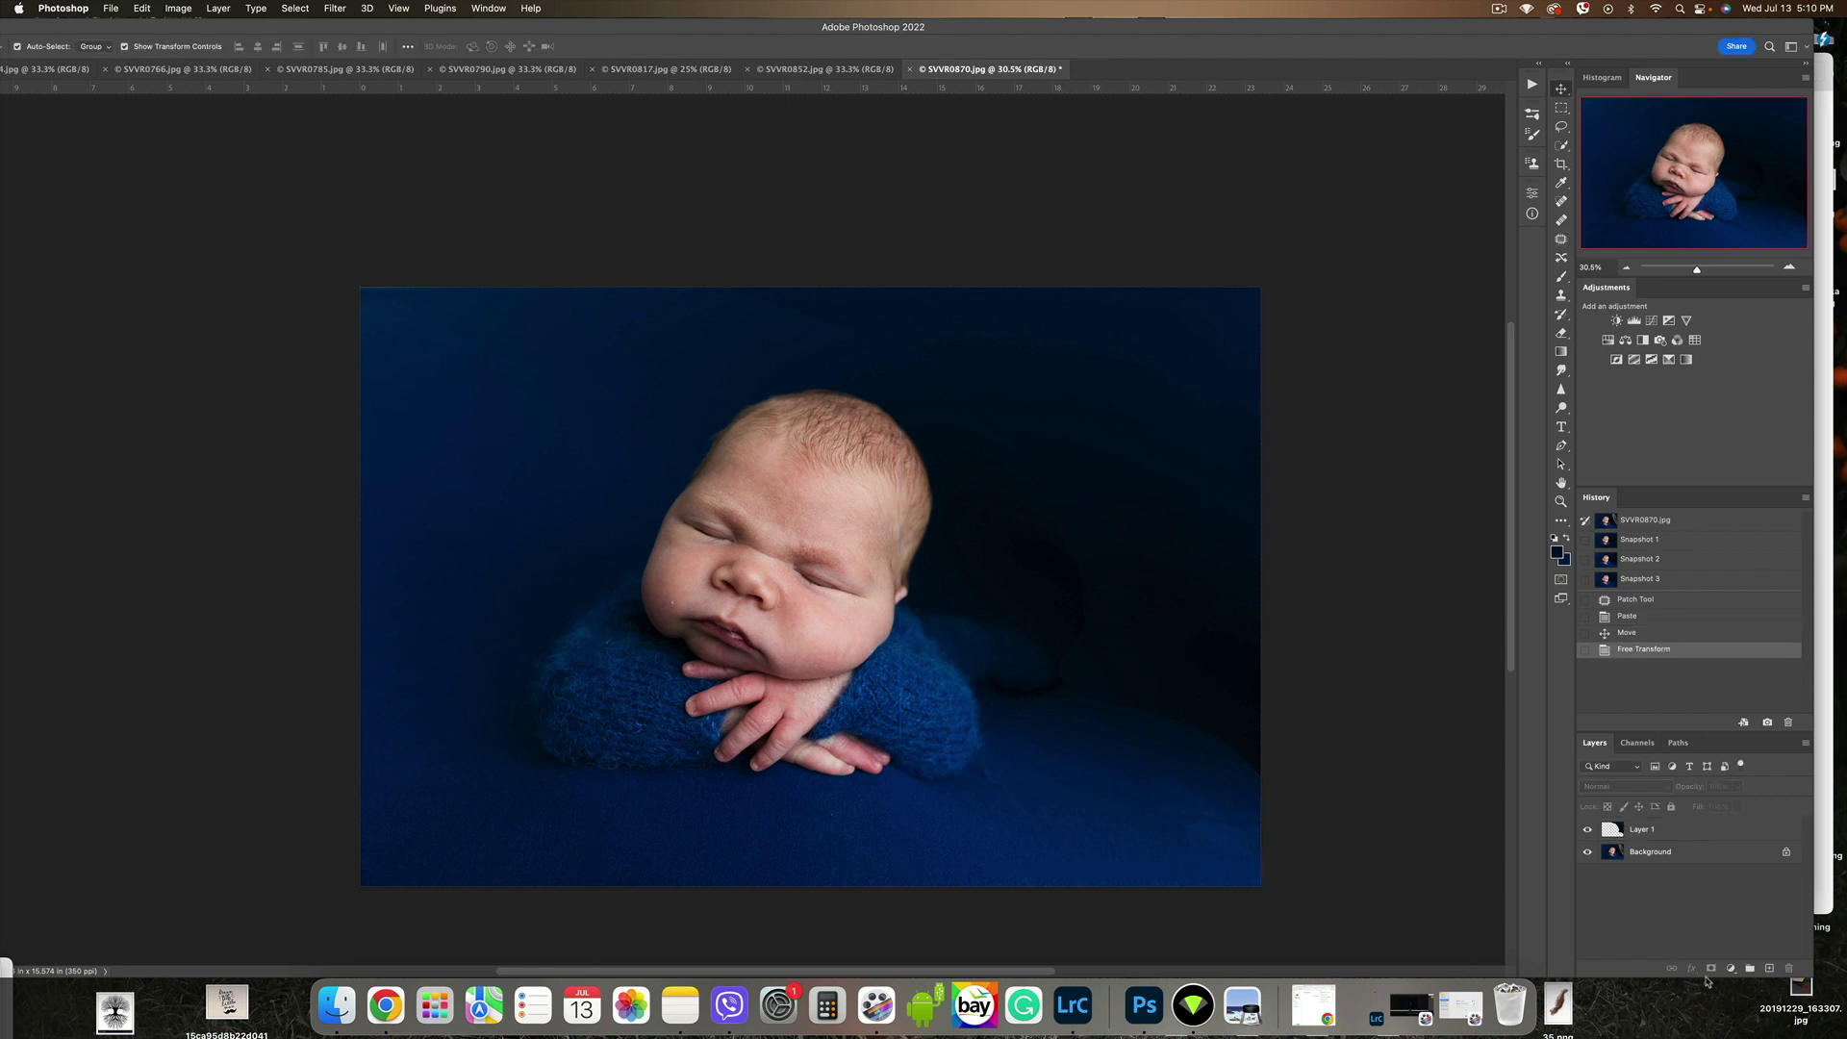
Step: Add a layer mask to the backdrop layer and brush black along the patch edges to blend them
{"action": "left_click", "coordinate": [1698, 832]}
{"action": "left_click", "coordinate": [1710, 971]}
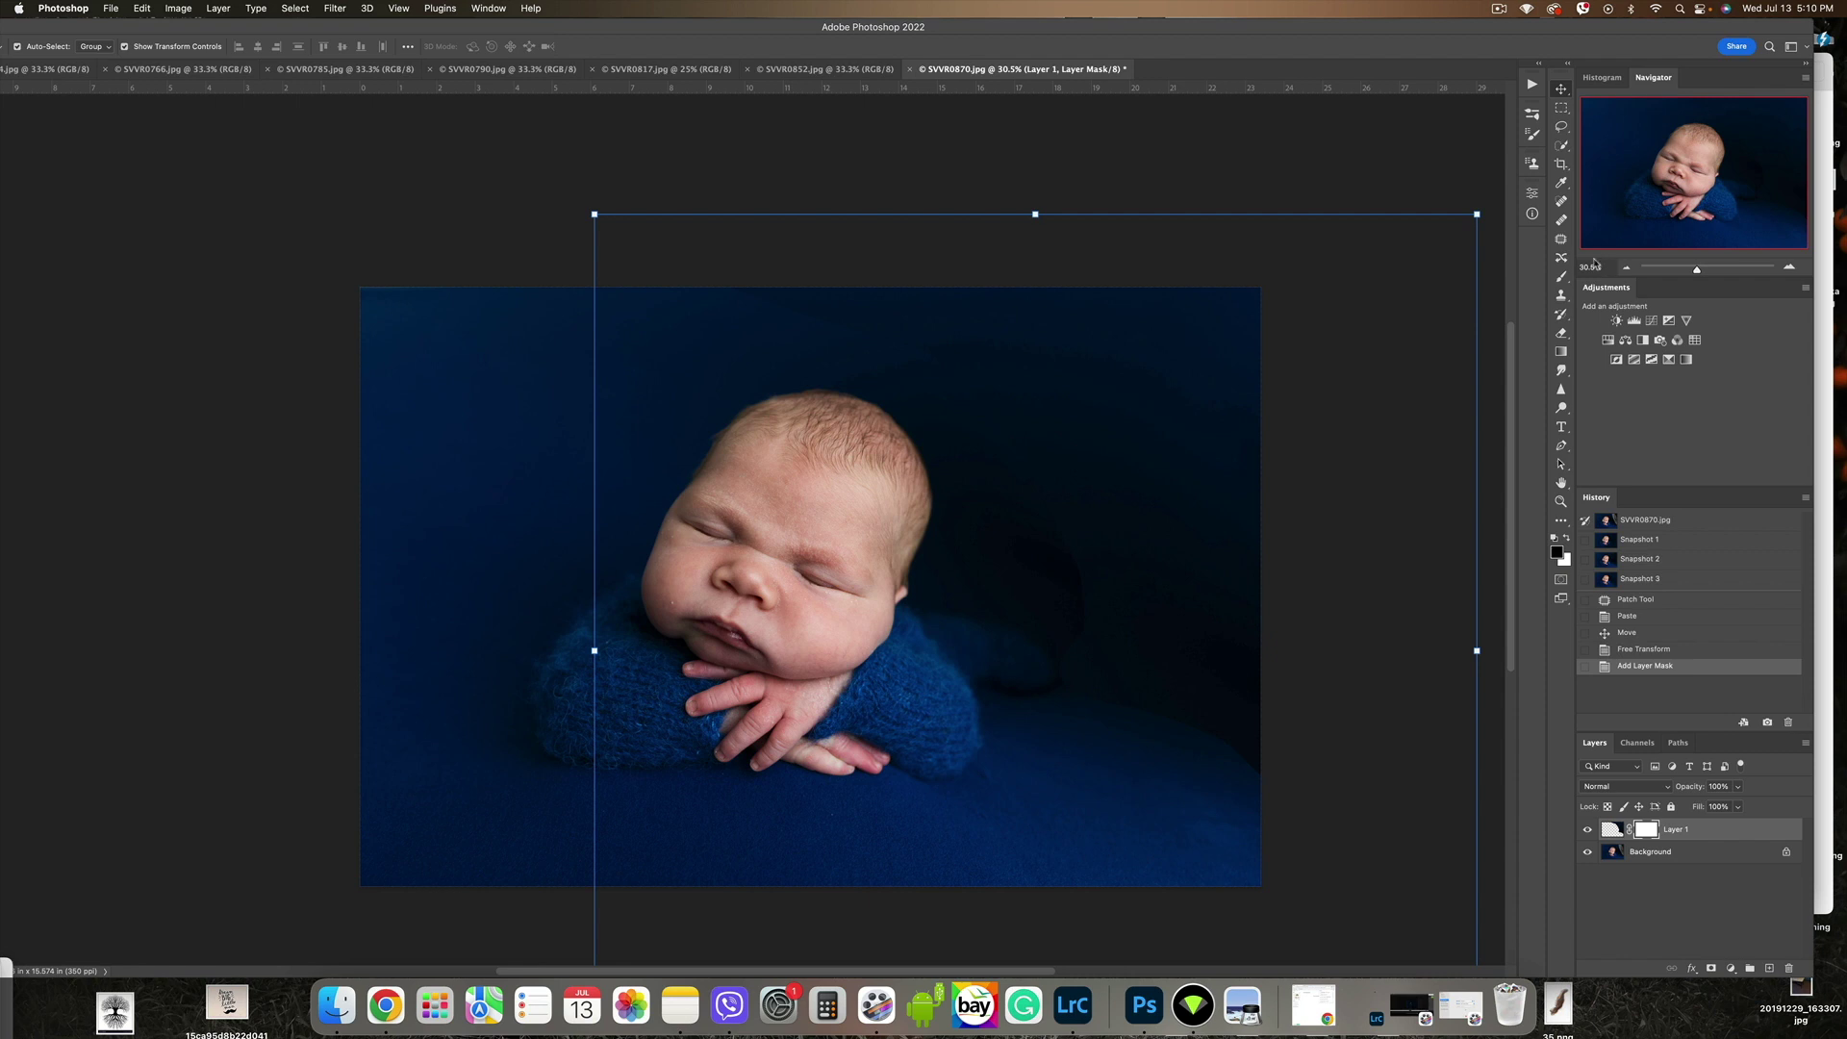
{"action": "key", "text": "b"}
{"action": "left_click", "coordinate": [805, 325]}
{"action": "left_click", "coordinate": [806, 325]}
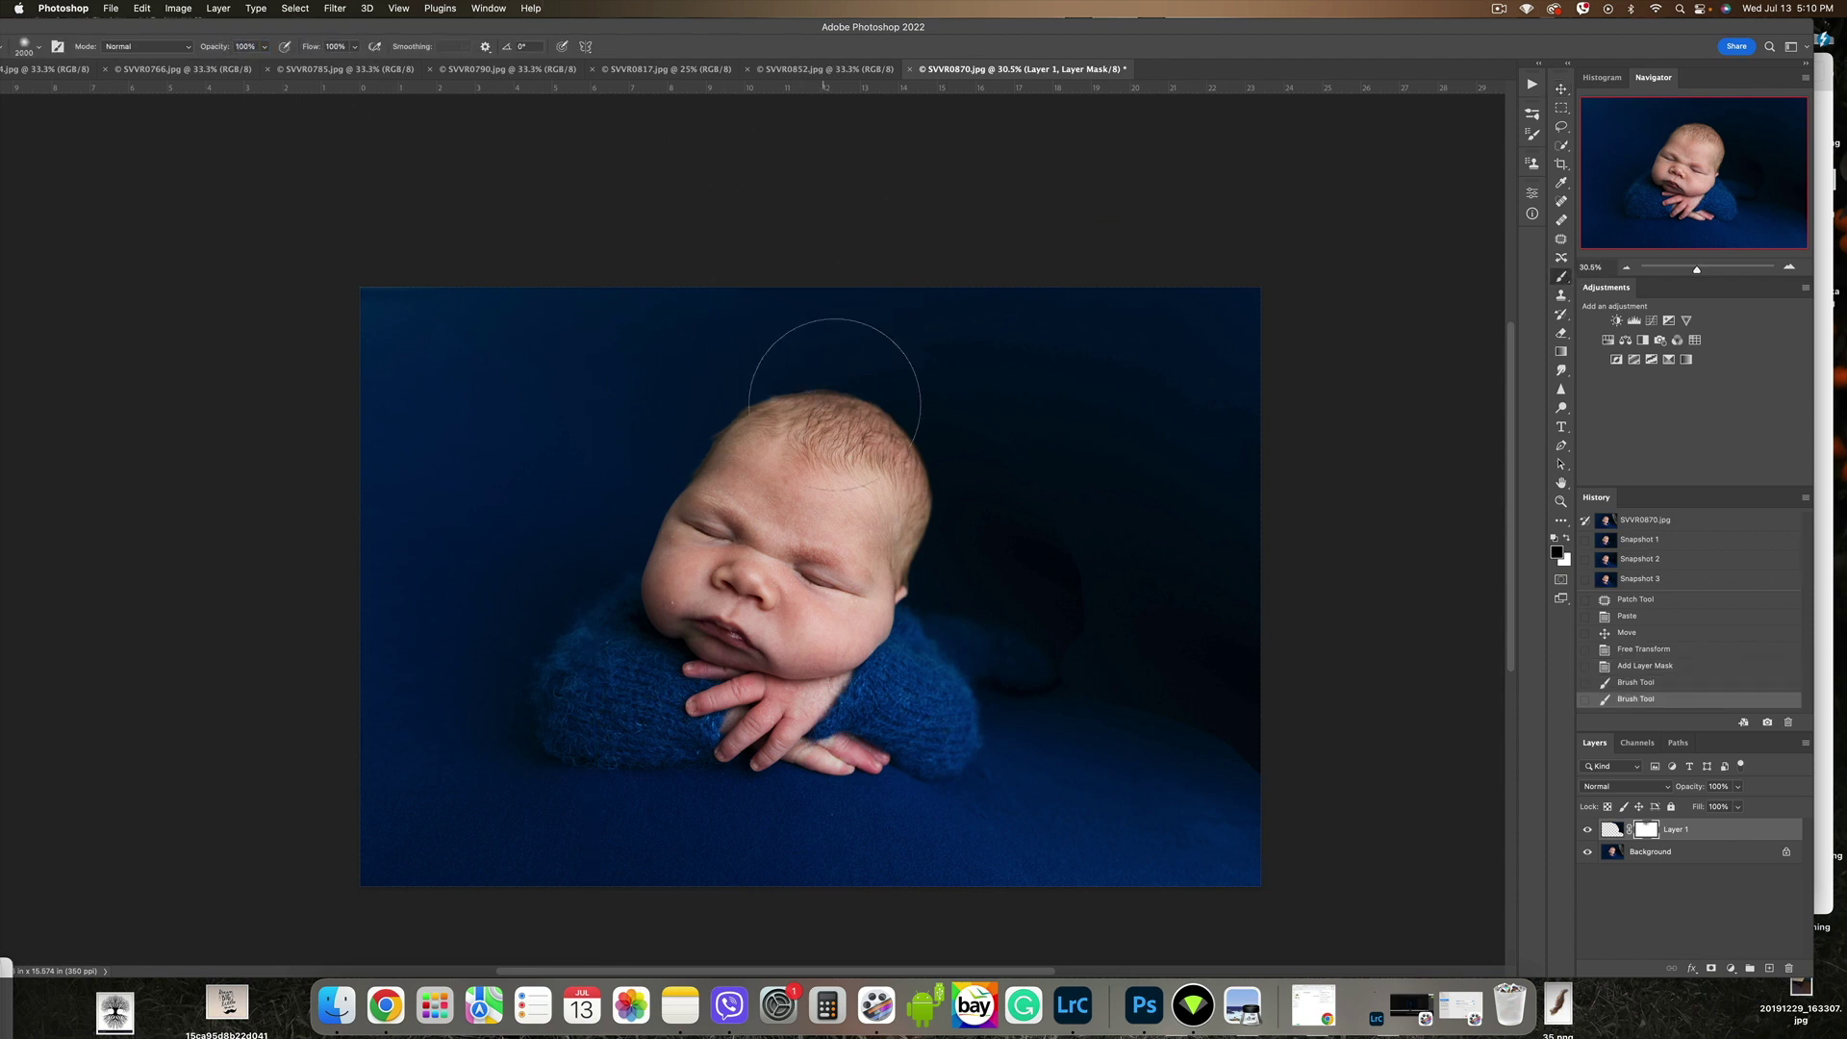
{"action": "left_click", "coordinate": [928, 609]}
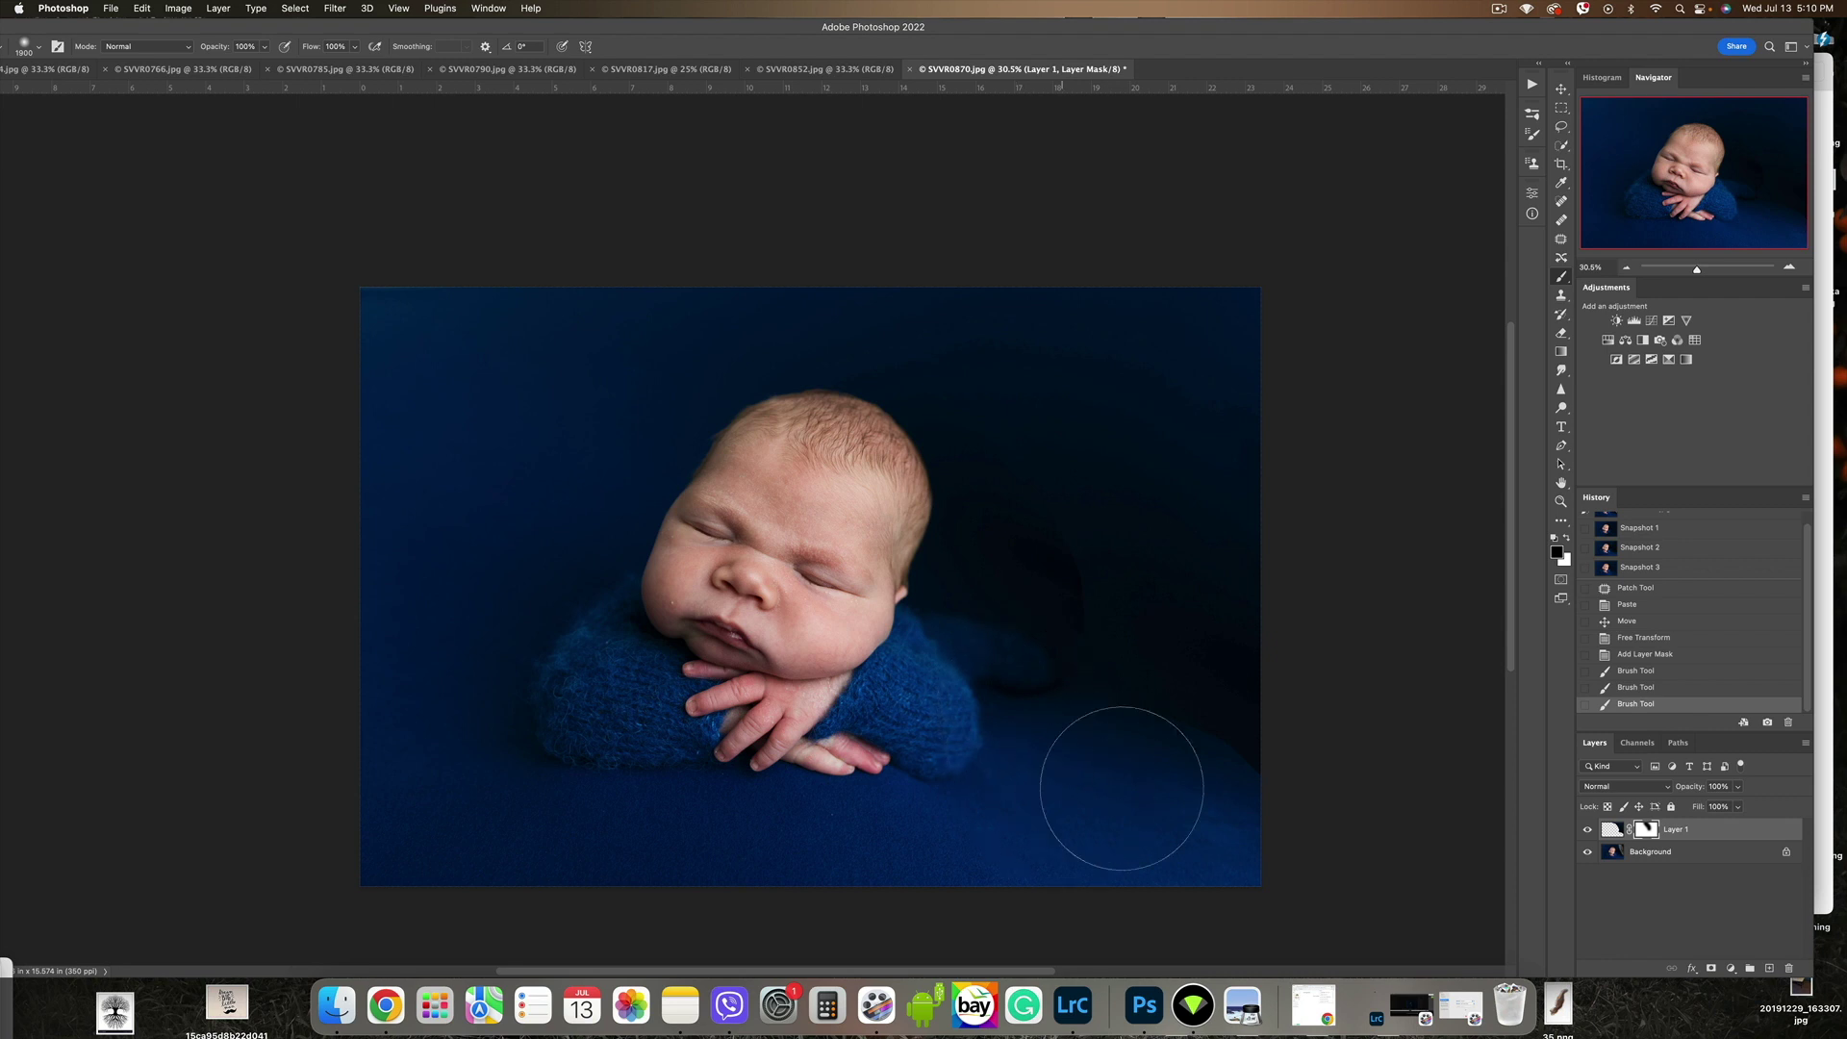
{"action": "left_click", "coordinate": [1166, 792]}
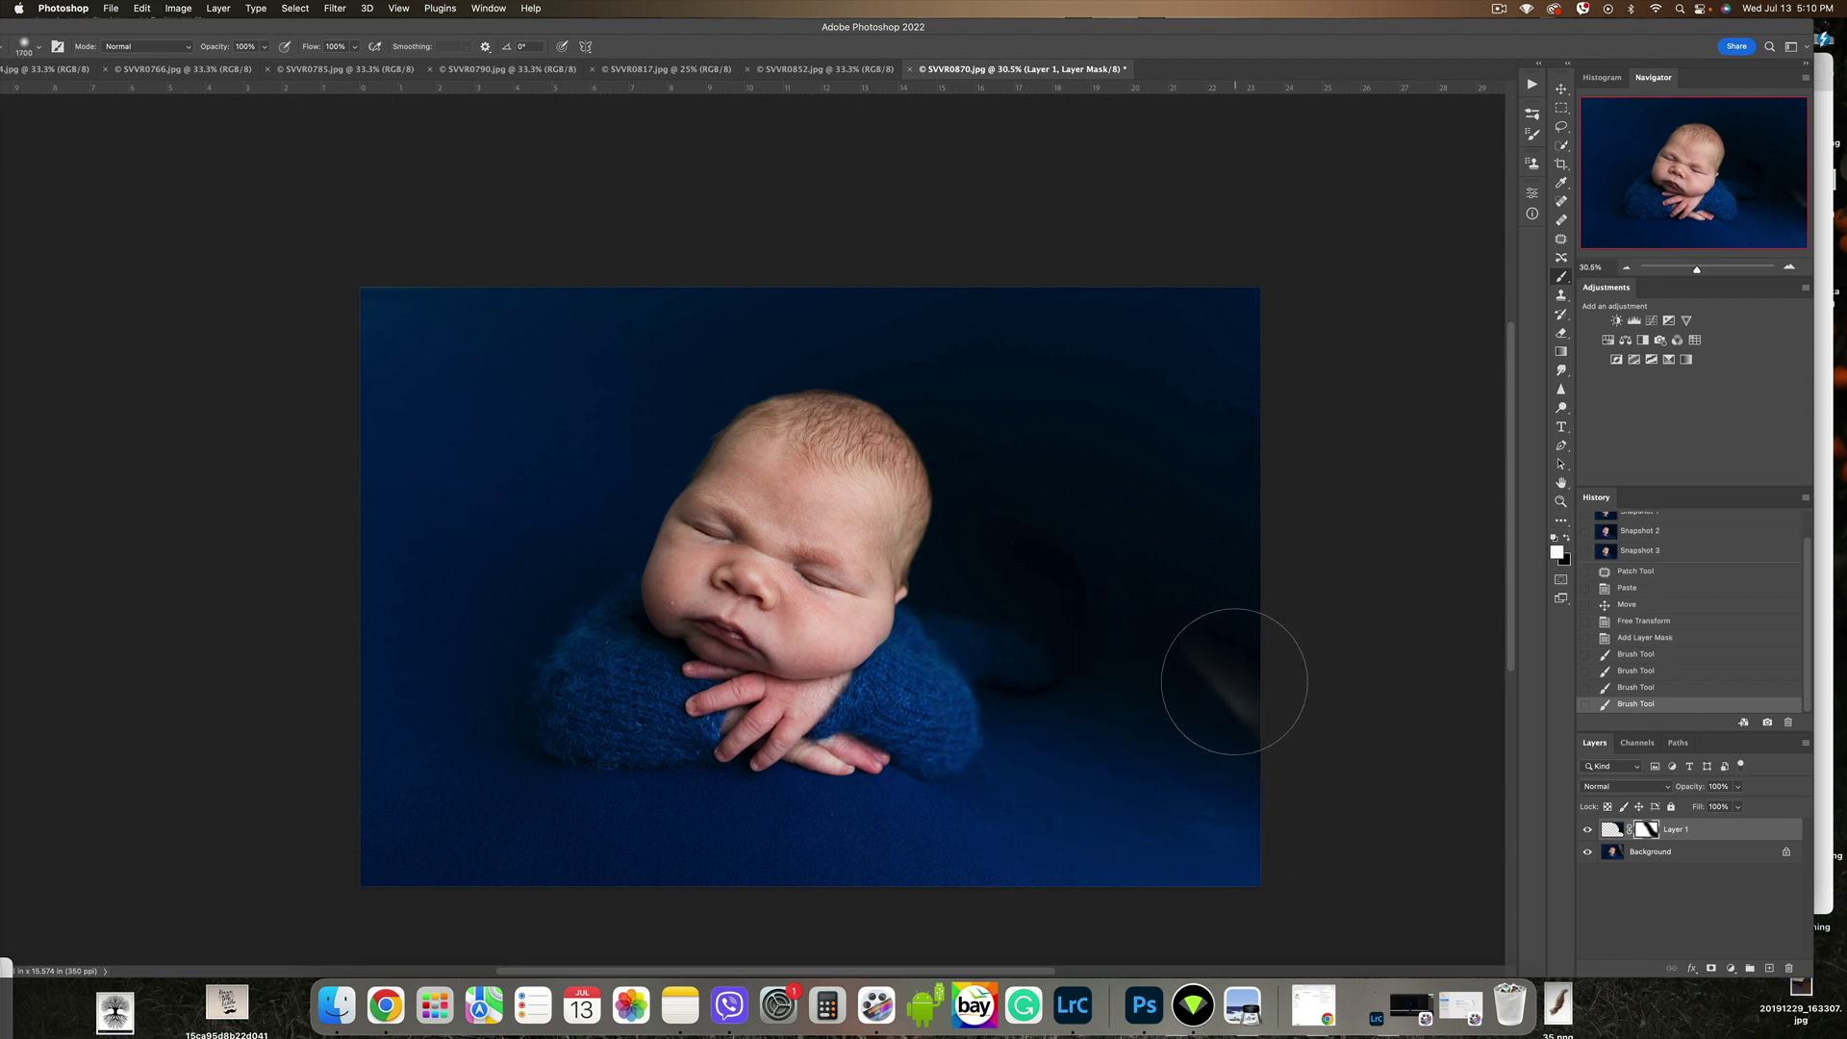
{"action": "left_click_drag", "start_coordinate": [1235, 682], "coordinate": [1273, 743]}
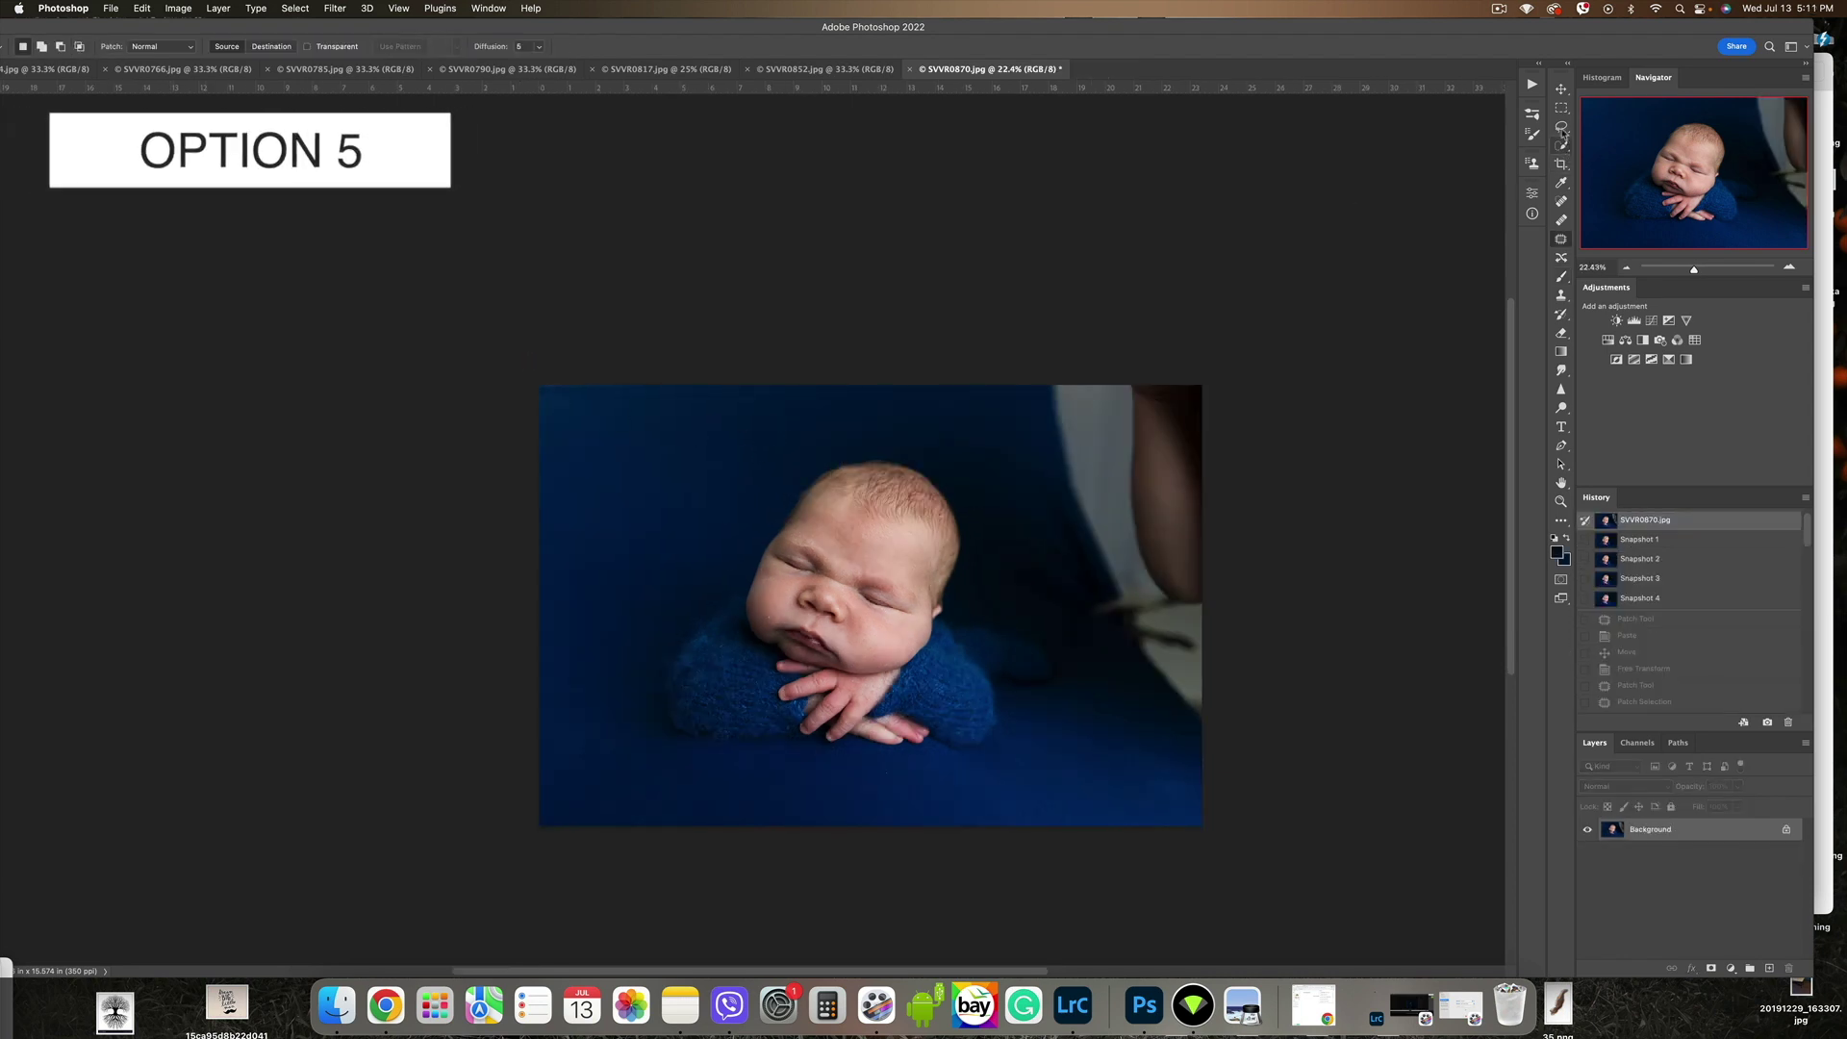
Step: Marquee a left-edge backdrop strip, paste it as a layer, move it right and drag it wider over the wall
{"action": "key", "text": "m"}
{"action": "left_click_drag", "start_coordinate": [539, 384], "coordinate": [655, 837]}
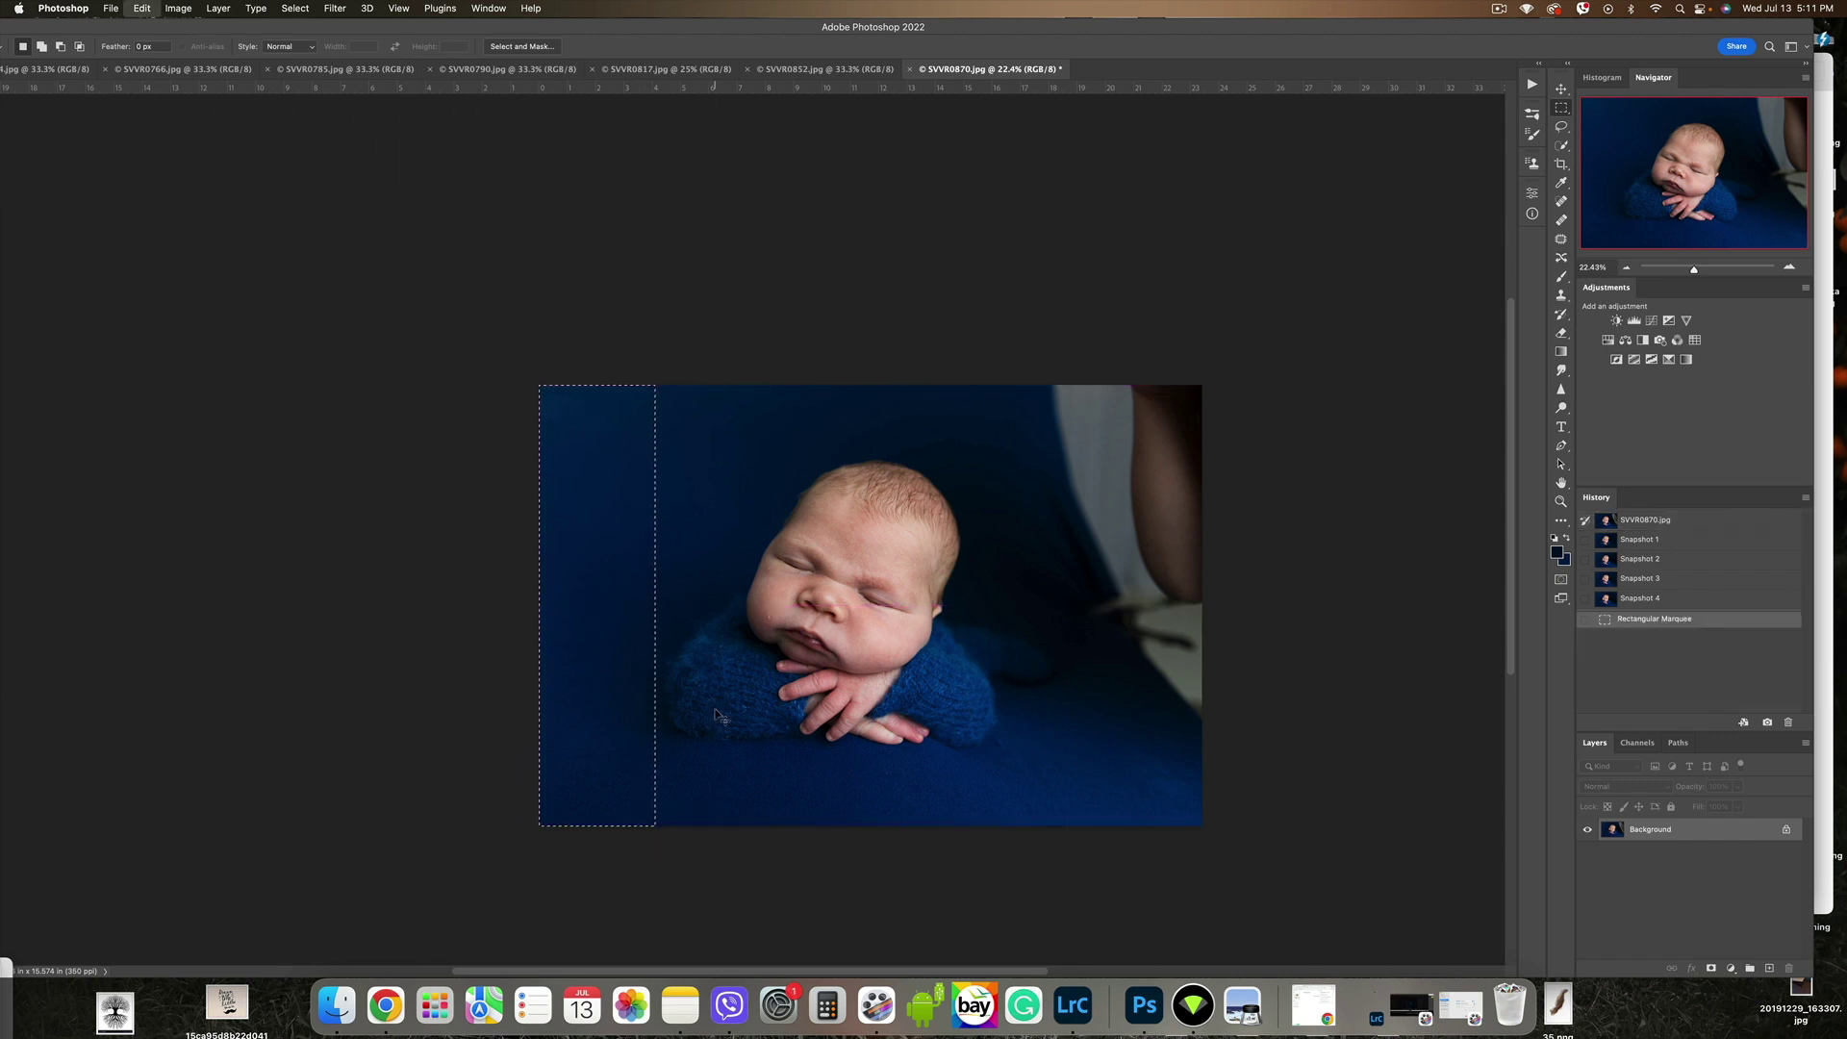
{"action": "key", "text": "ctrl+v"}
{"action": "left_click", "coordinate": [1561, 90]}
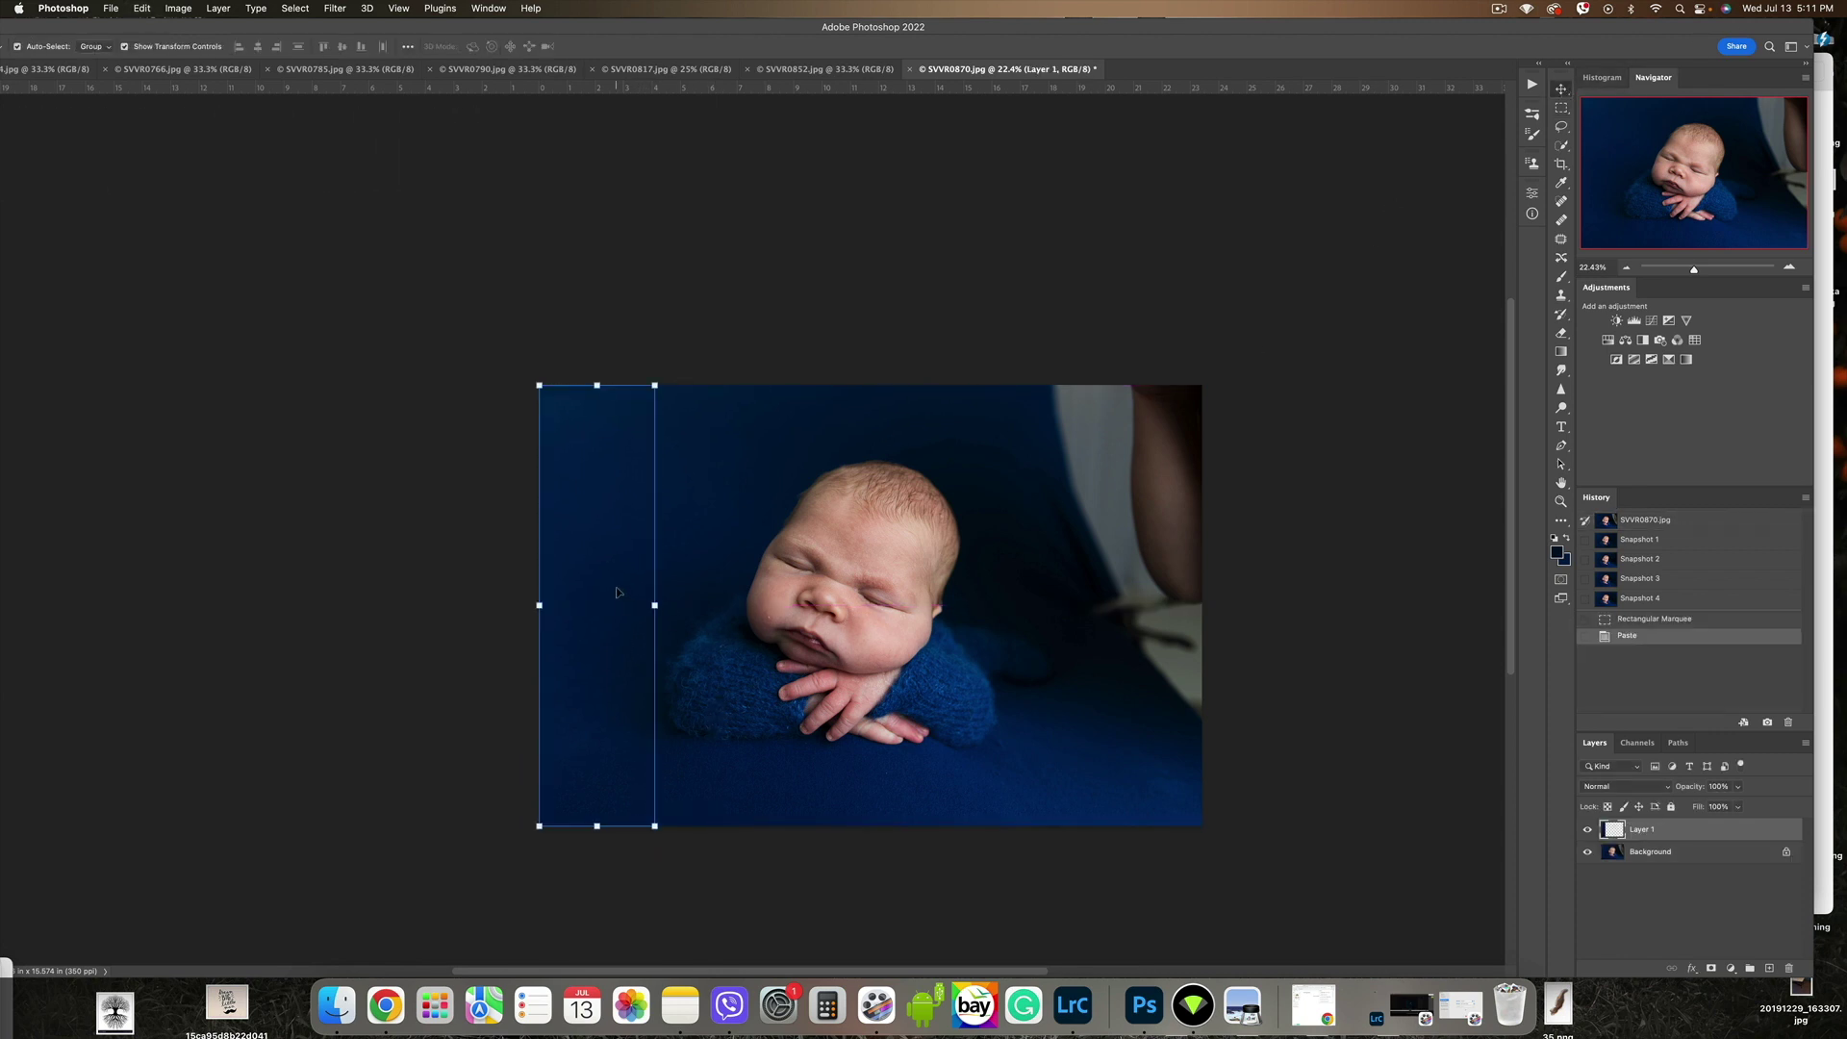
{"action": "left_click_drag", "start_coordinate": [616, 593], "coordinate": [1170, 592]}
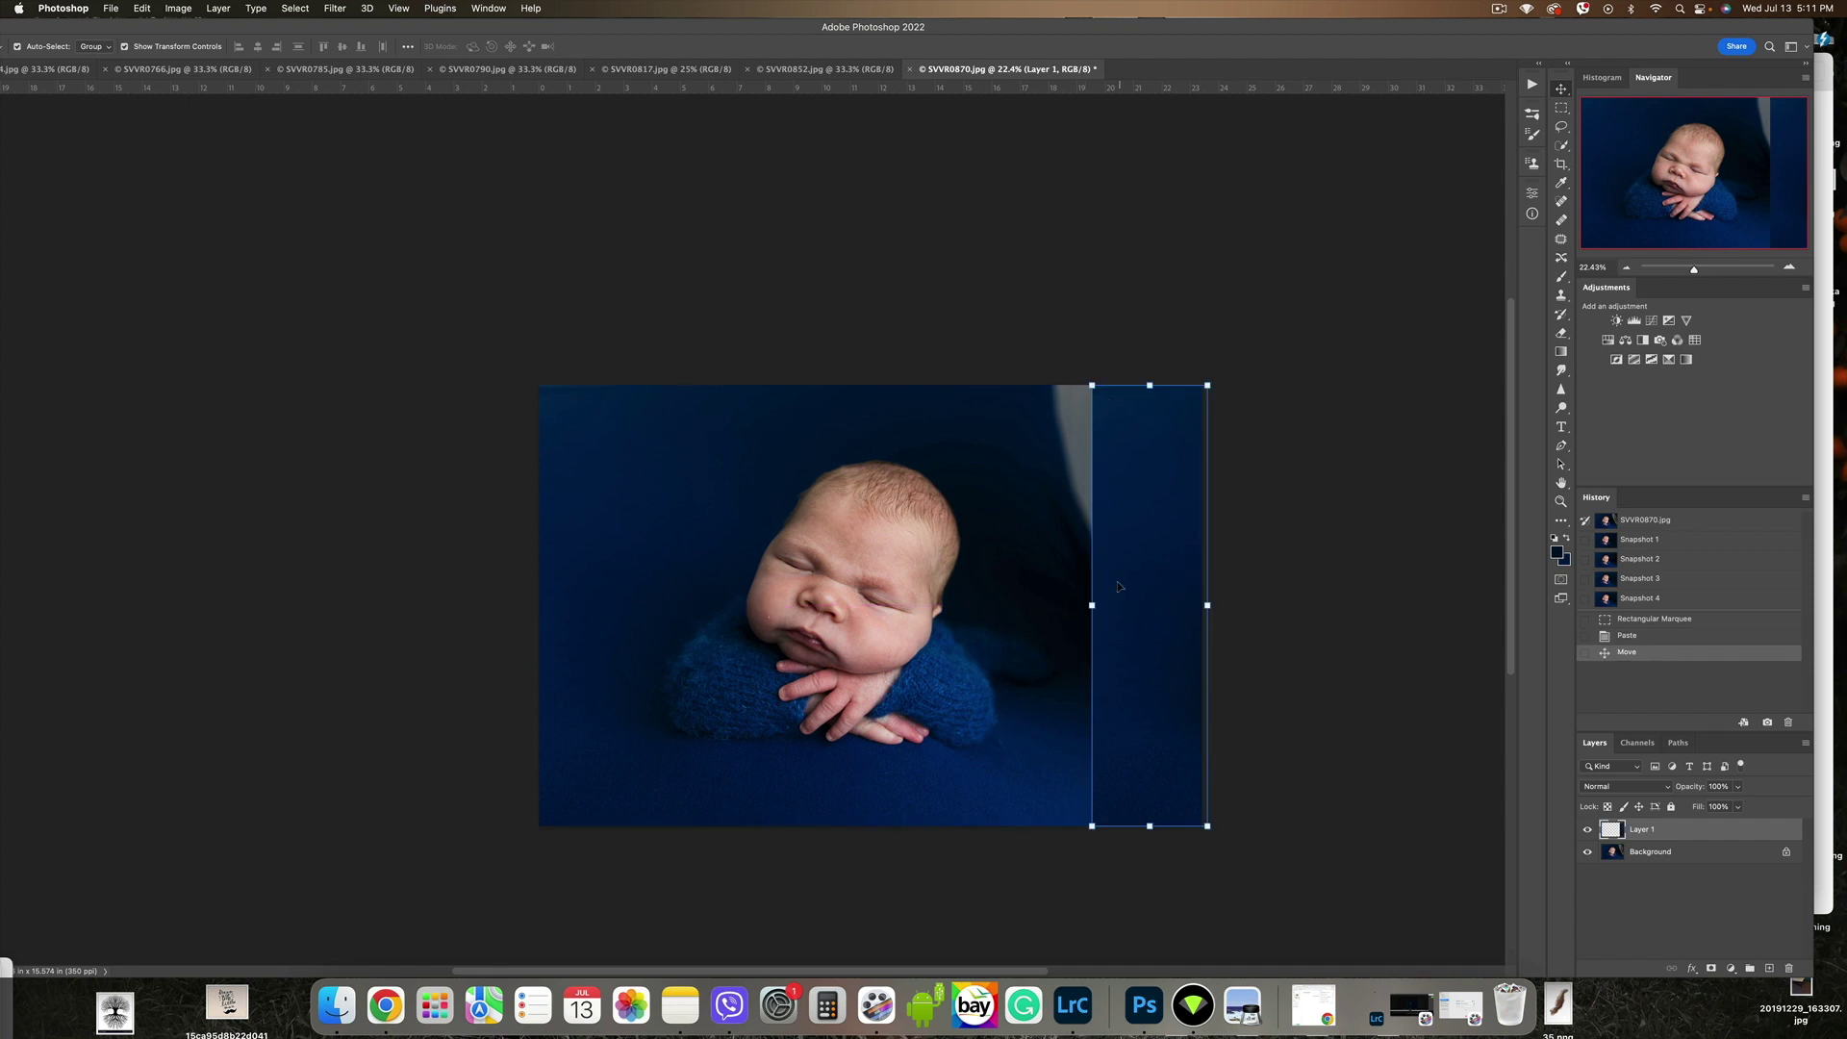
{"action": "left_click_drag", "start_coordinate": [1093, 606], "coordinate": [967, 595]}
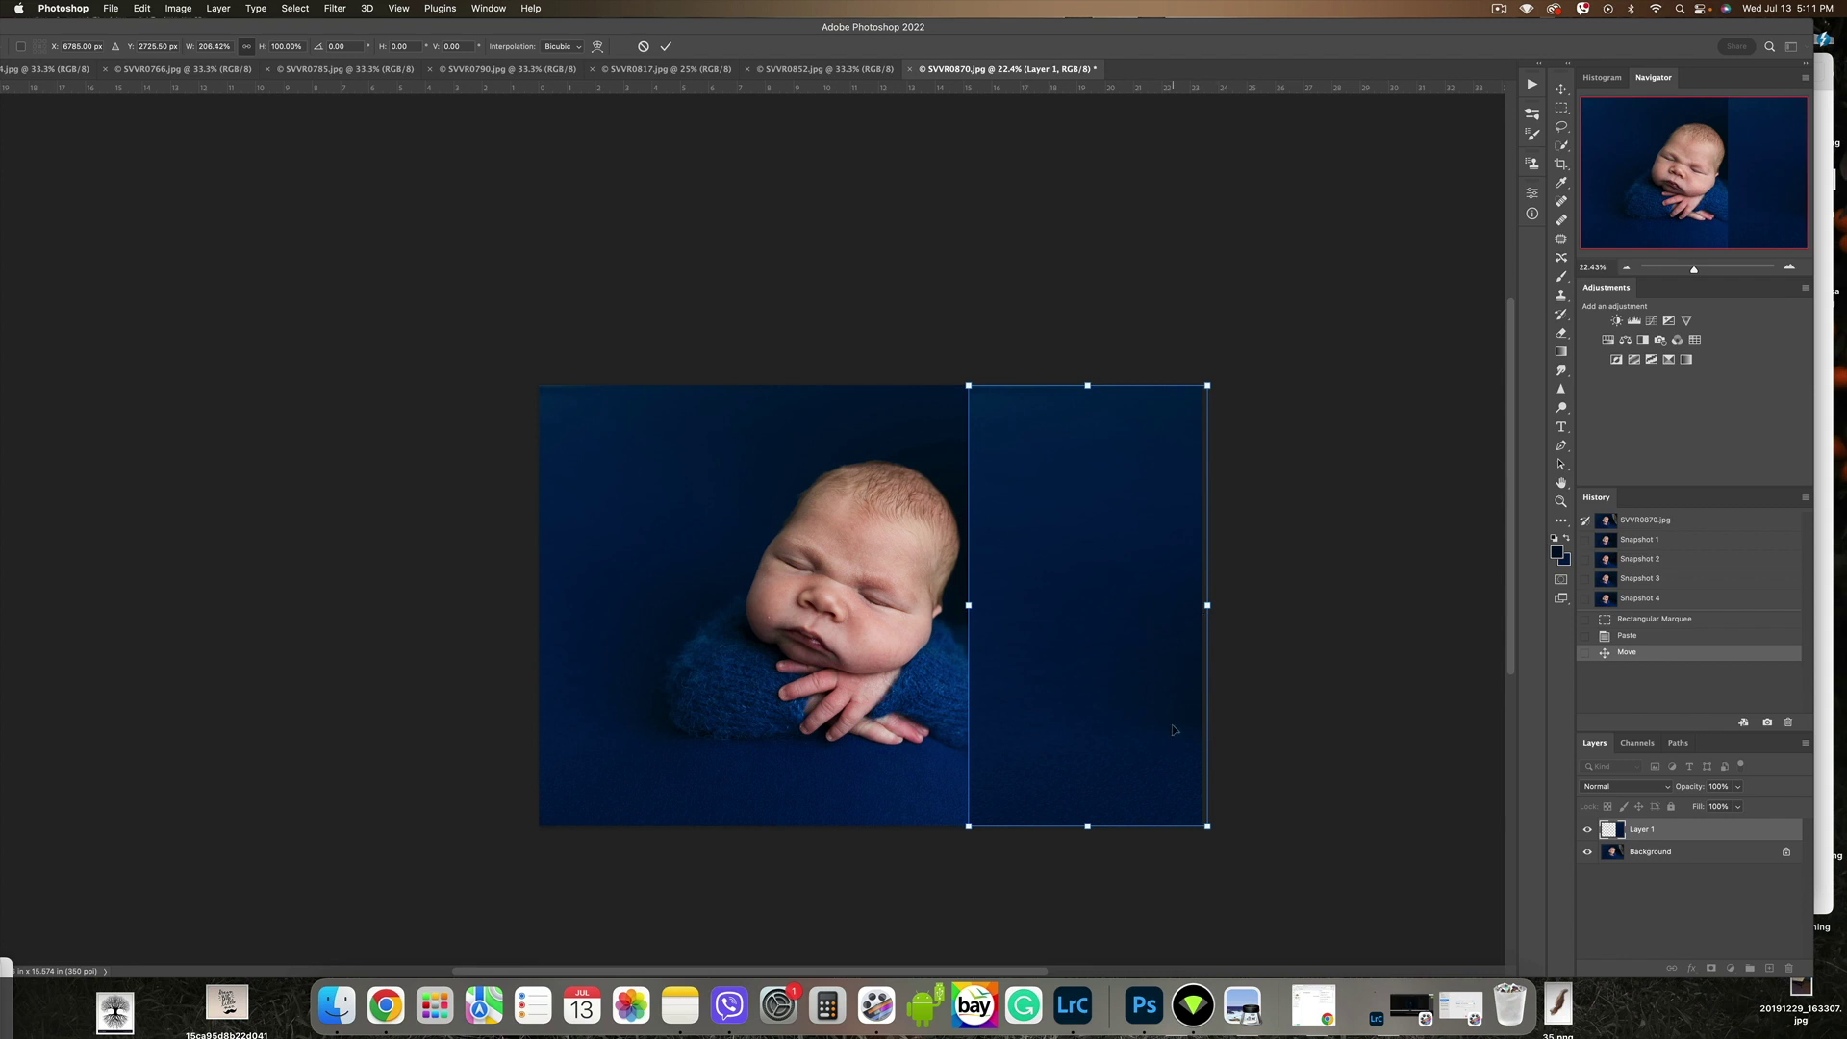
{"action": "left_click", "coordinate": [143, 9]}
{"action": "mouse_move", "coordinate": [156, 326]}
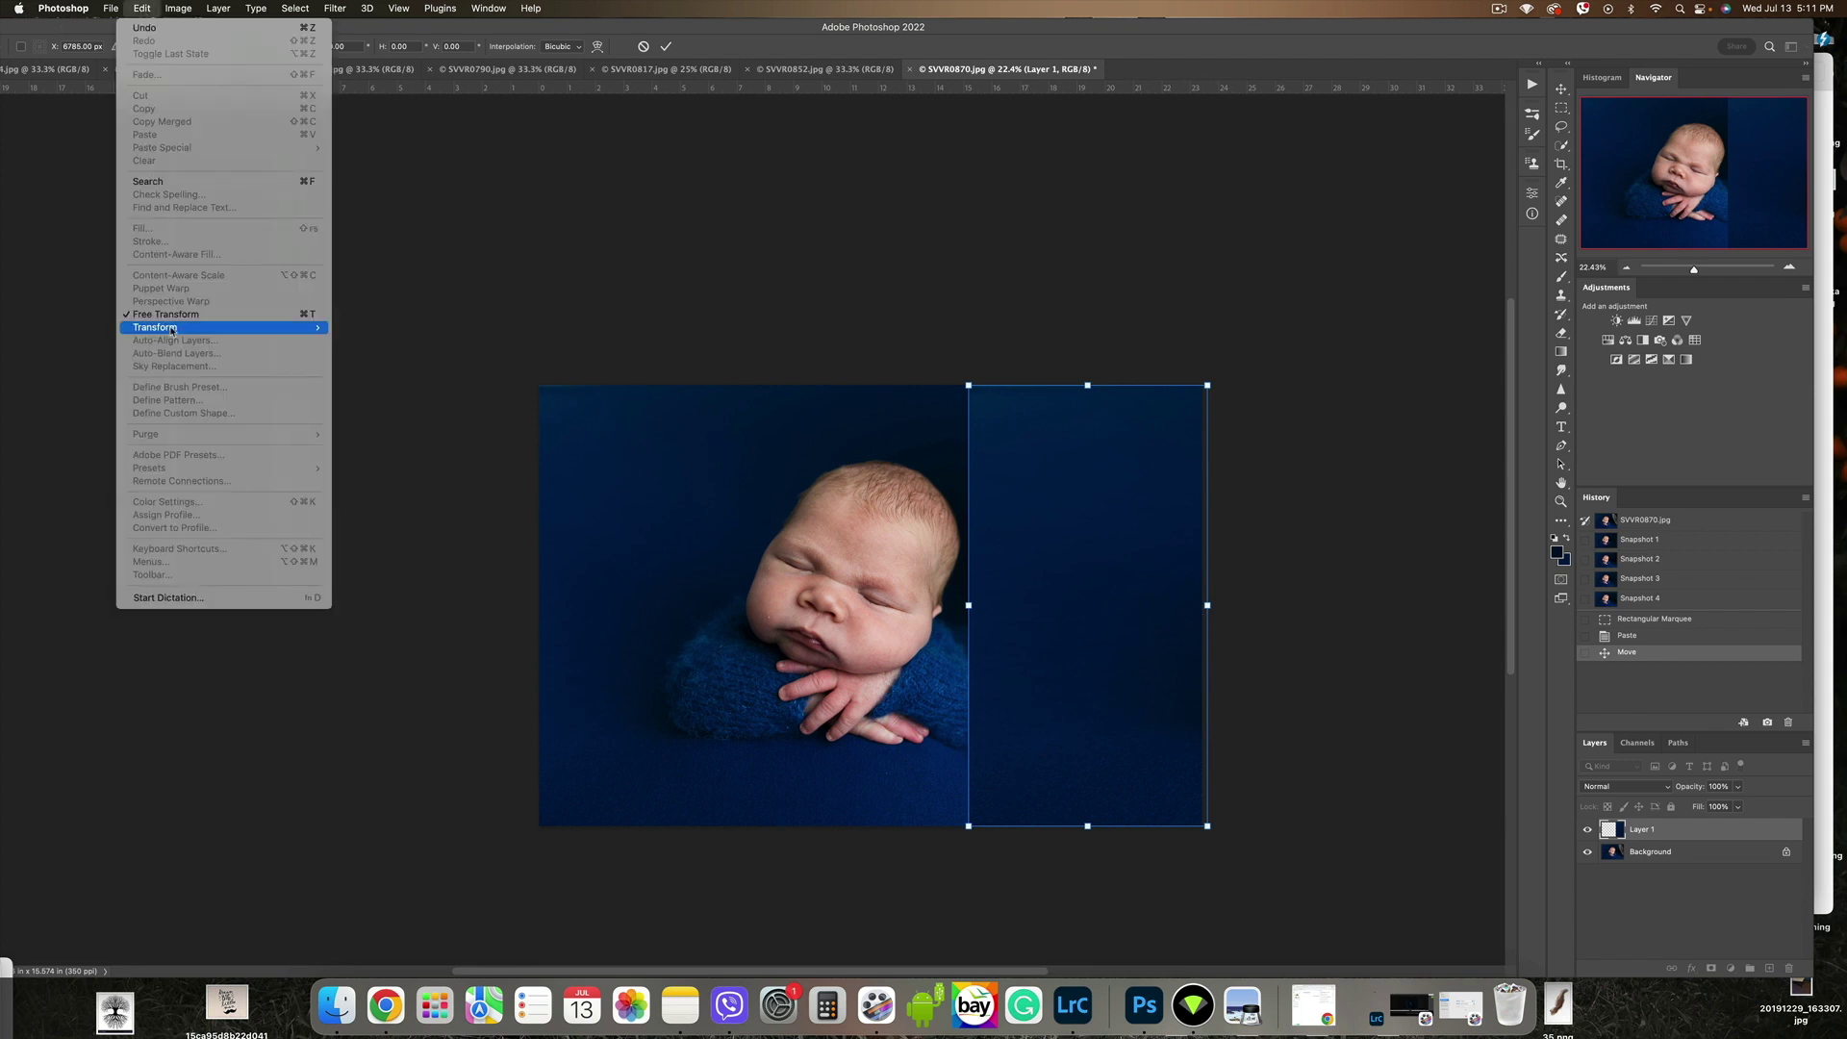
Step: Flip the strip horizontally and brush its mask to soften the seam beside the blanket
{"action": "left_click", "coordinate": [422, 582]}
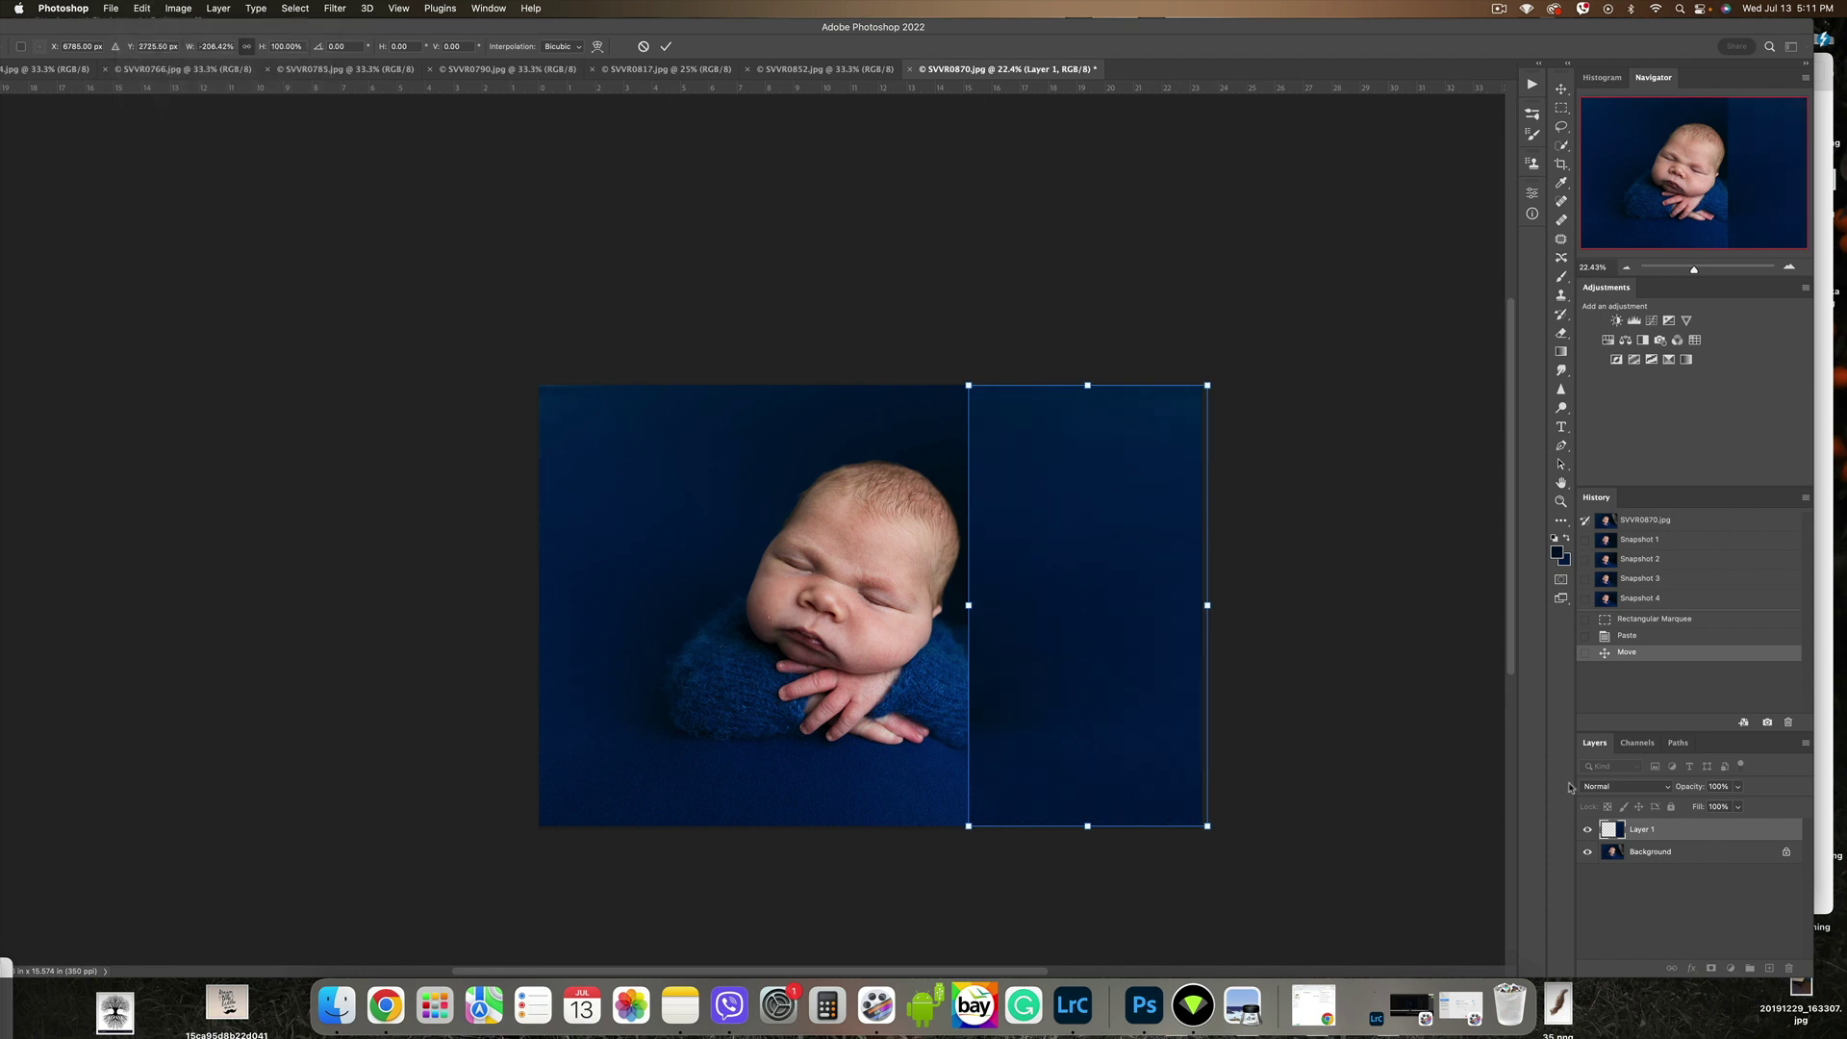
{"action": "key", "text": "Return"}
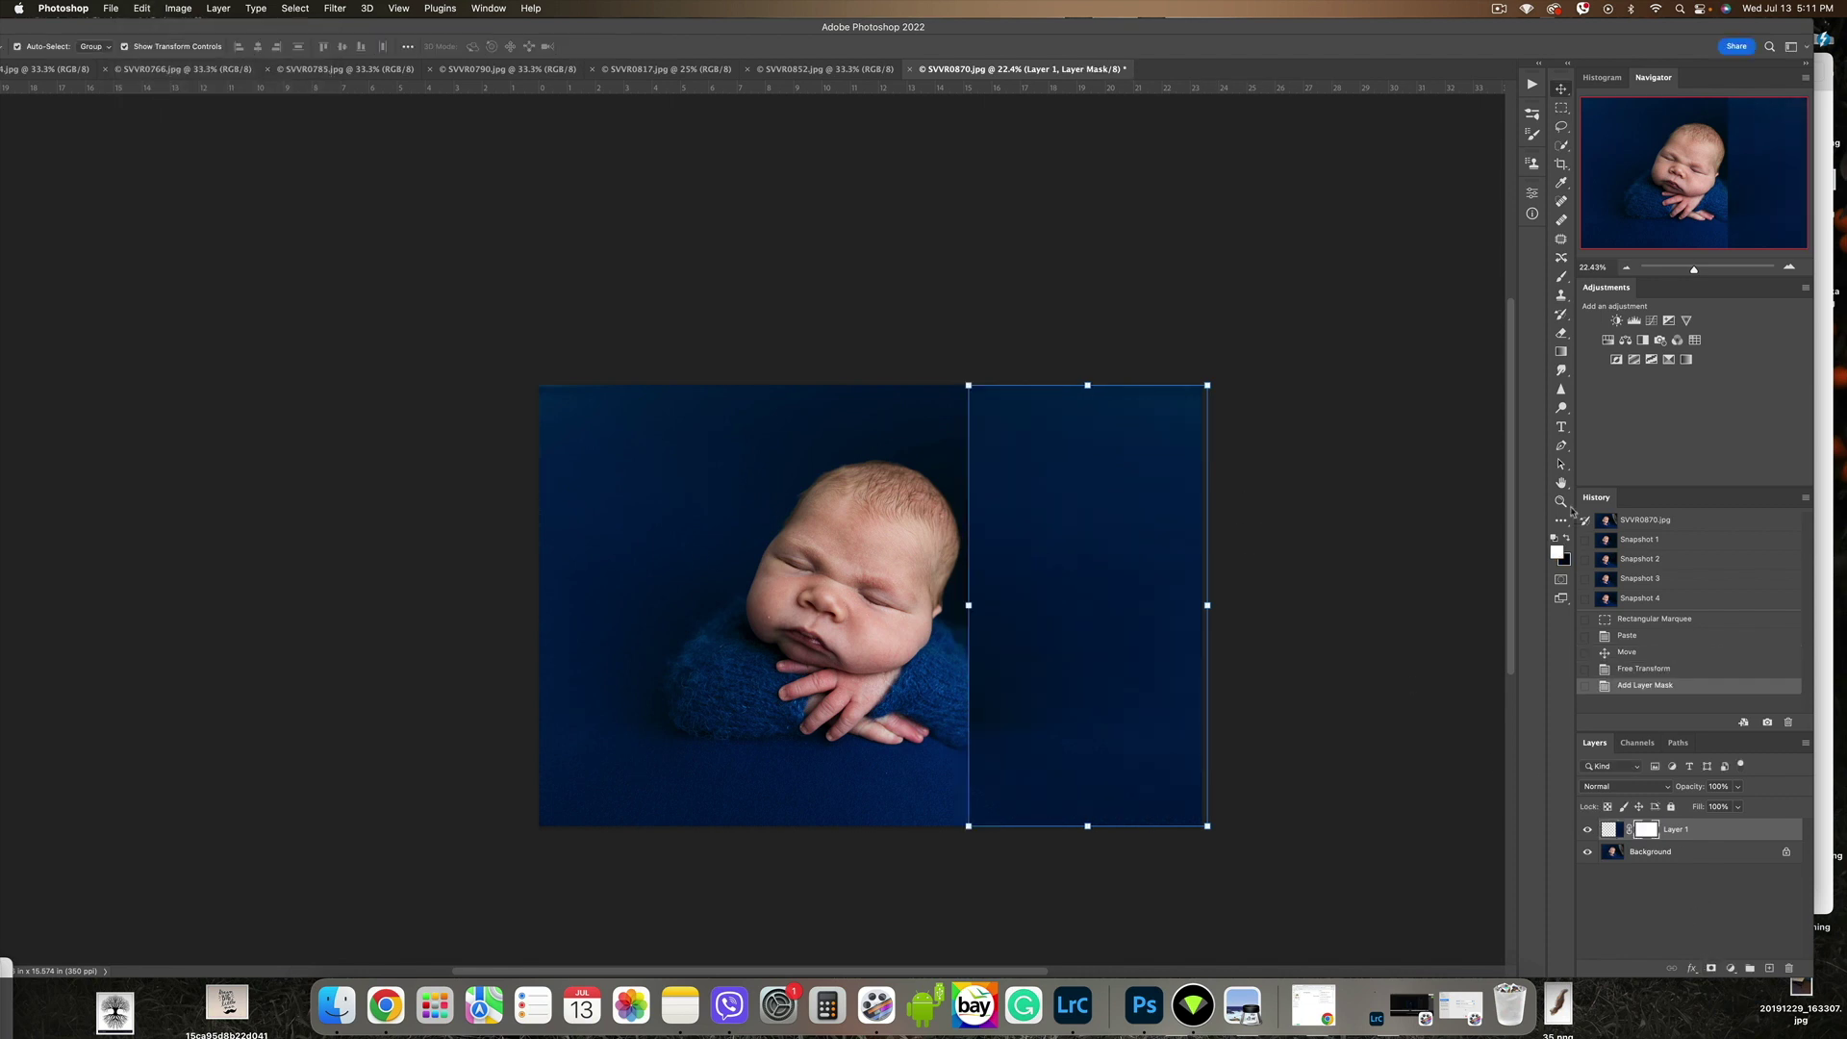
{"action": "left_click", "coordinate": [1561, 277]}
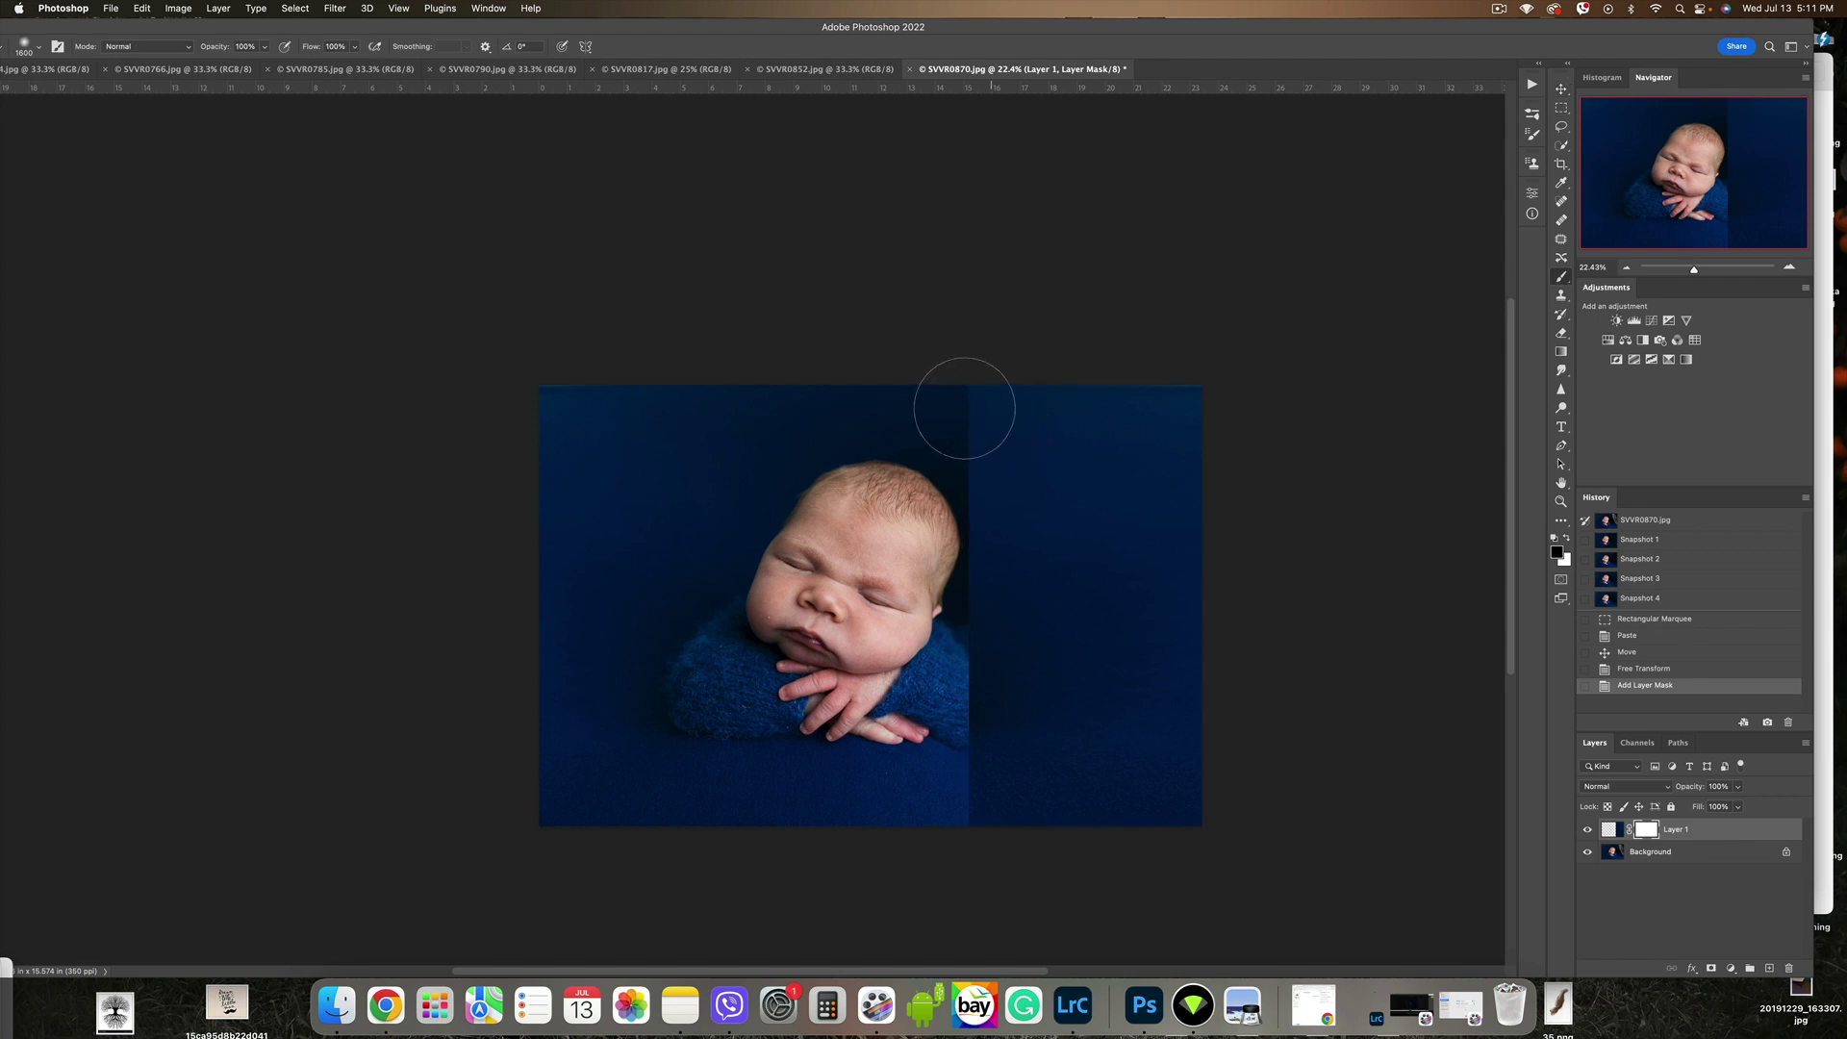
{"action": "mouse_move", "coordinate": [960, 653]}
{"action": "left_mouse_down"}
{"action": "mouse_move", "coordinate": [1121, 837]}
{"action": "mouse_move", "coordinate": [998, 483]}
{"action": "mouse_move", "coordinate": [1125, 794]}
{"action": "left_mouse_up"}
{"action": "key", "text": "4"}
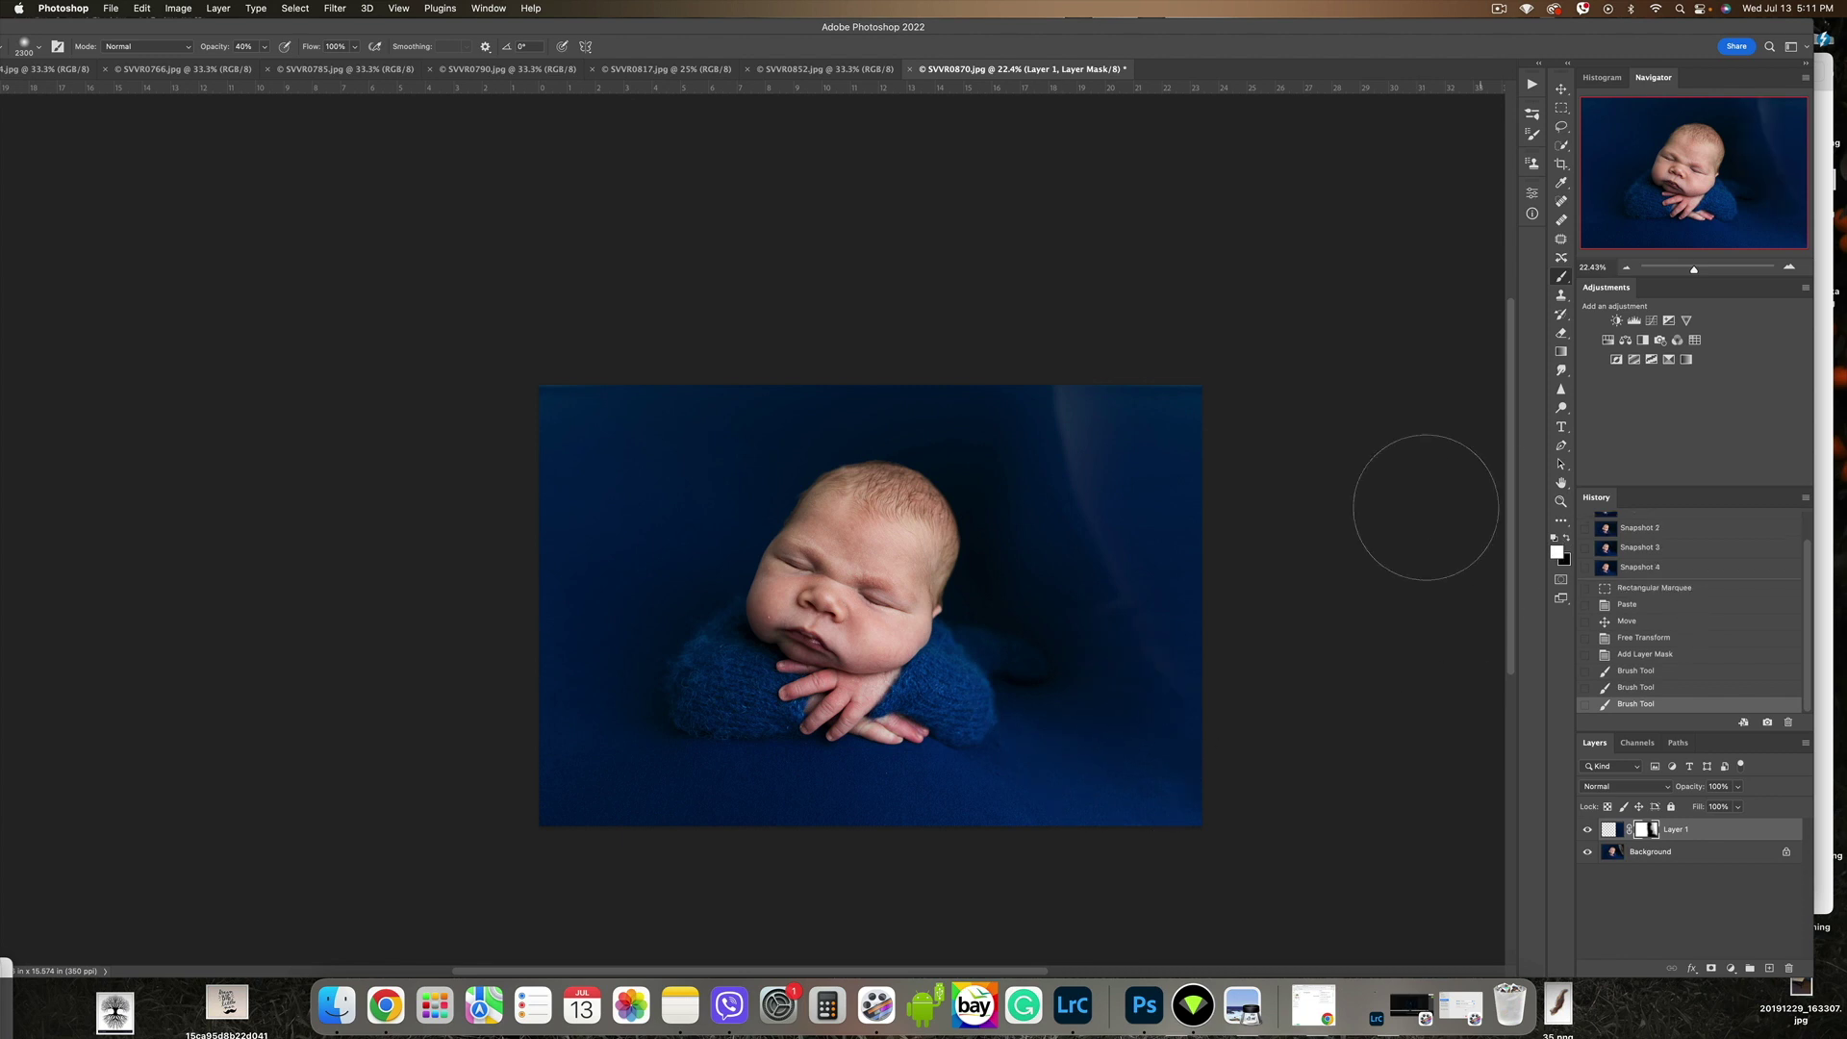
Step: Blend the seam right of the head at 40% then 100% opacity, and flatten the image
{"action": "key", "text": "bracketleft"}
{"action": "mouse_move", "coordinate": [1081, 400]}
{"action": "left_mouse_down"}
{"action": "mouse_move", "coordinate": [1108, 506]}
{"action": "mouse_move", "coordinate": [1078, 379]}
{"action": "left_mouse_up"}
{"action": "key", "text": "0"}
{"action": "left_click", "coordinate": [1207, 695]}
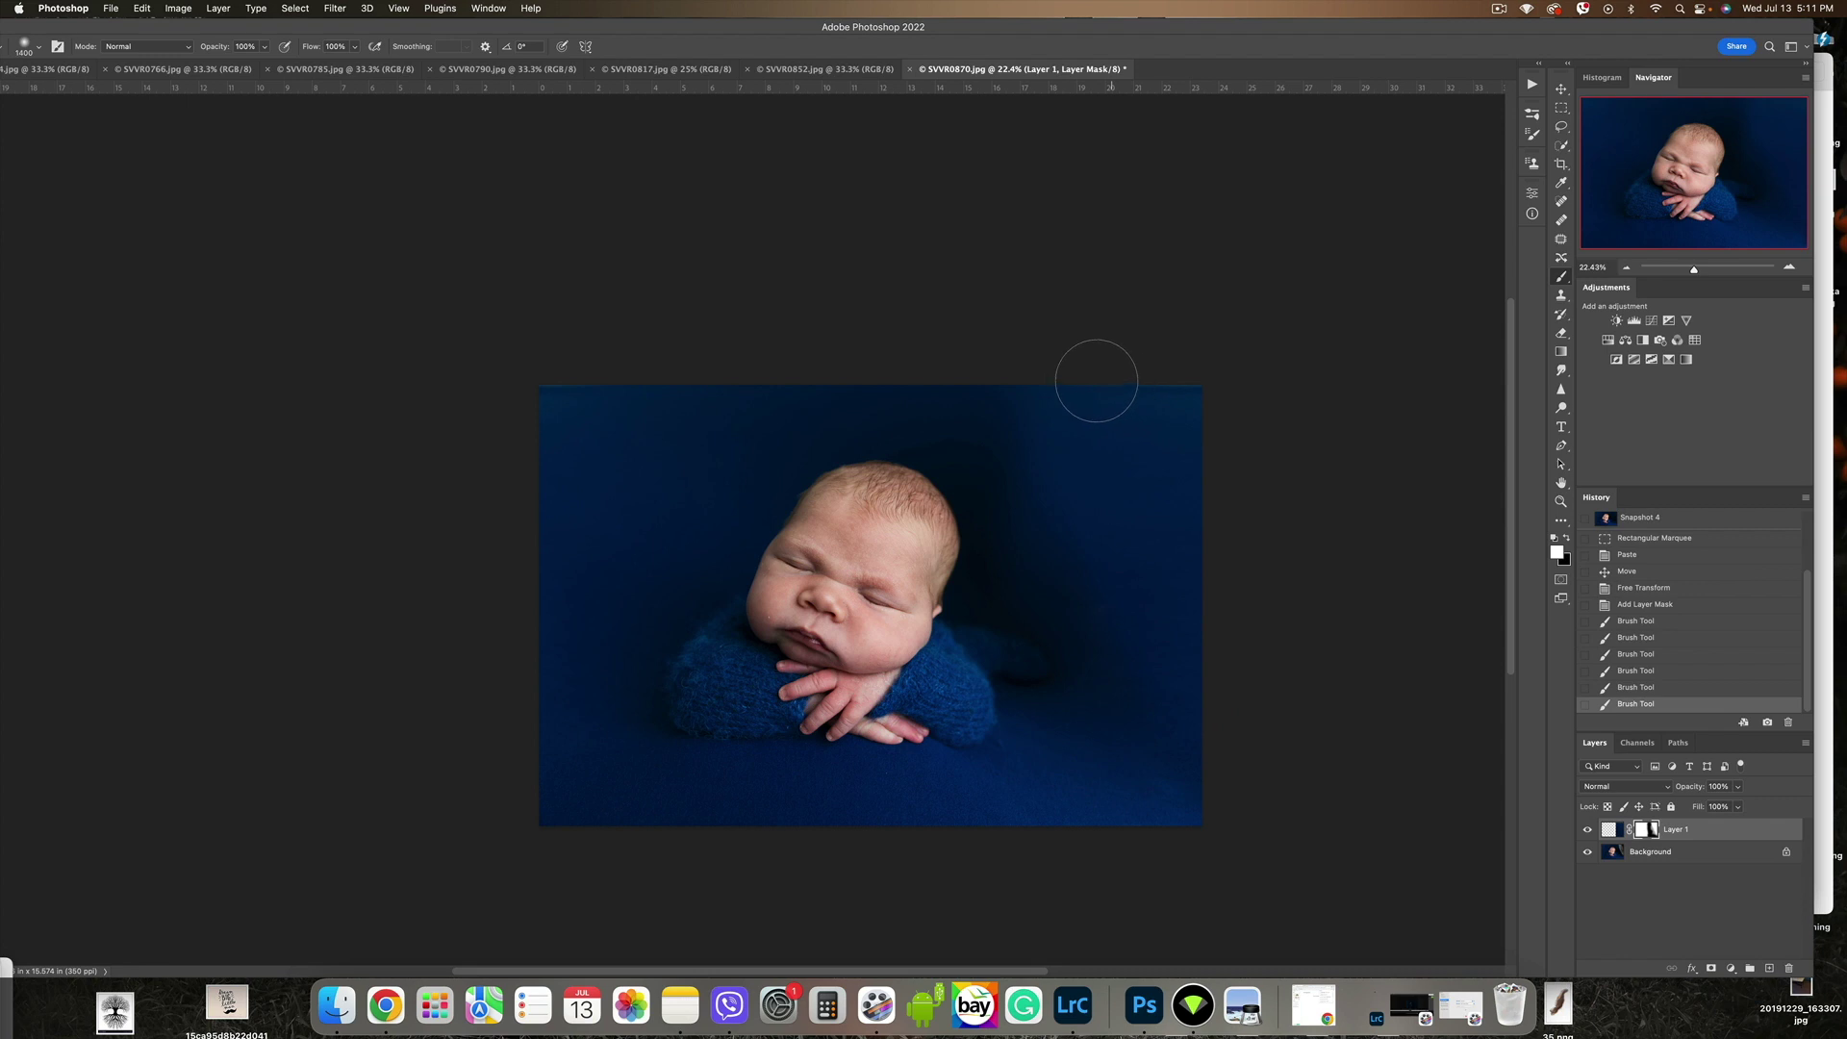
{"action": "key", "text": "ctrl+shift+f"}
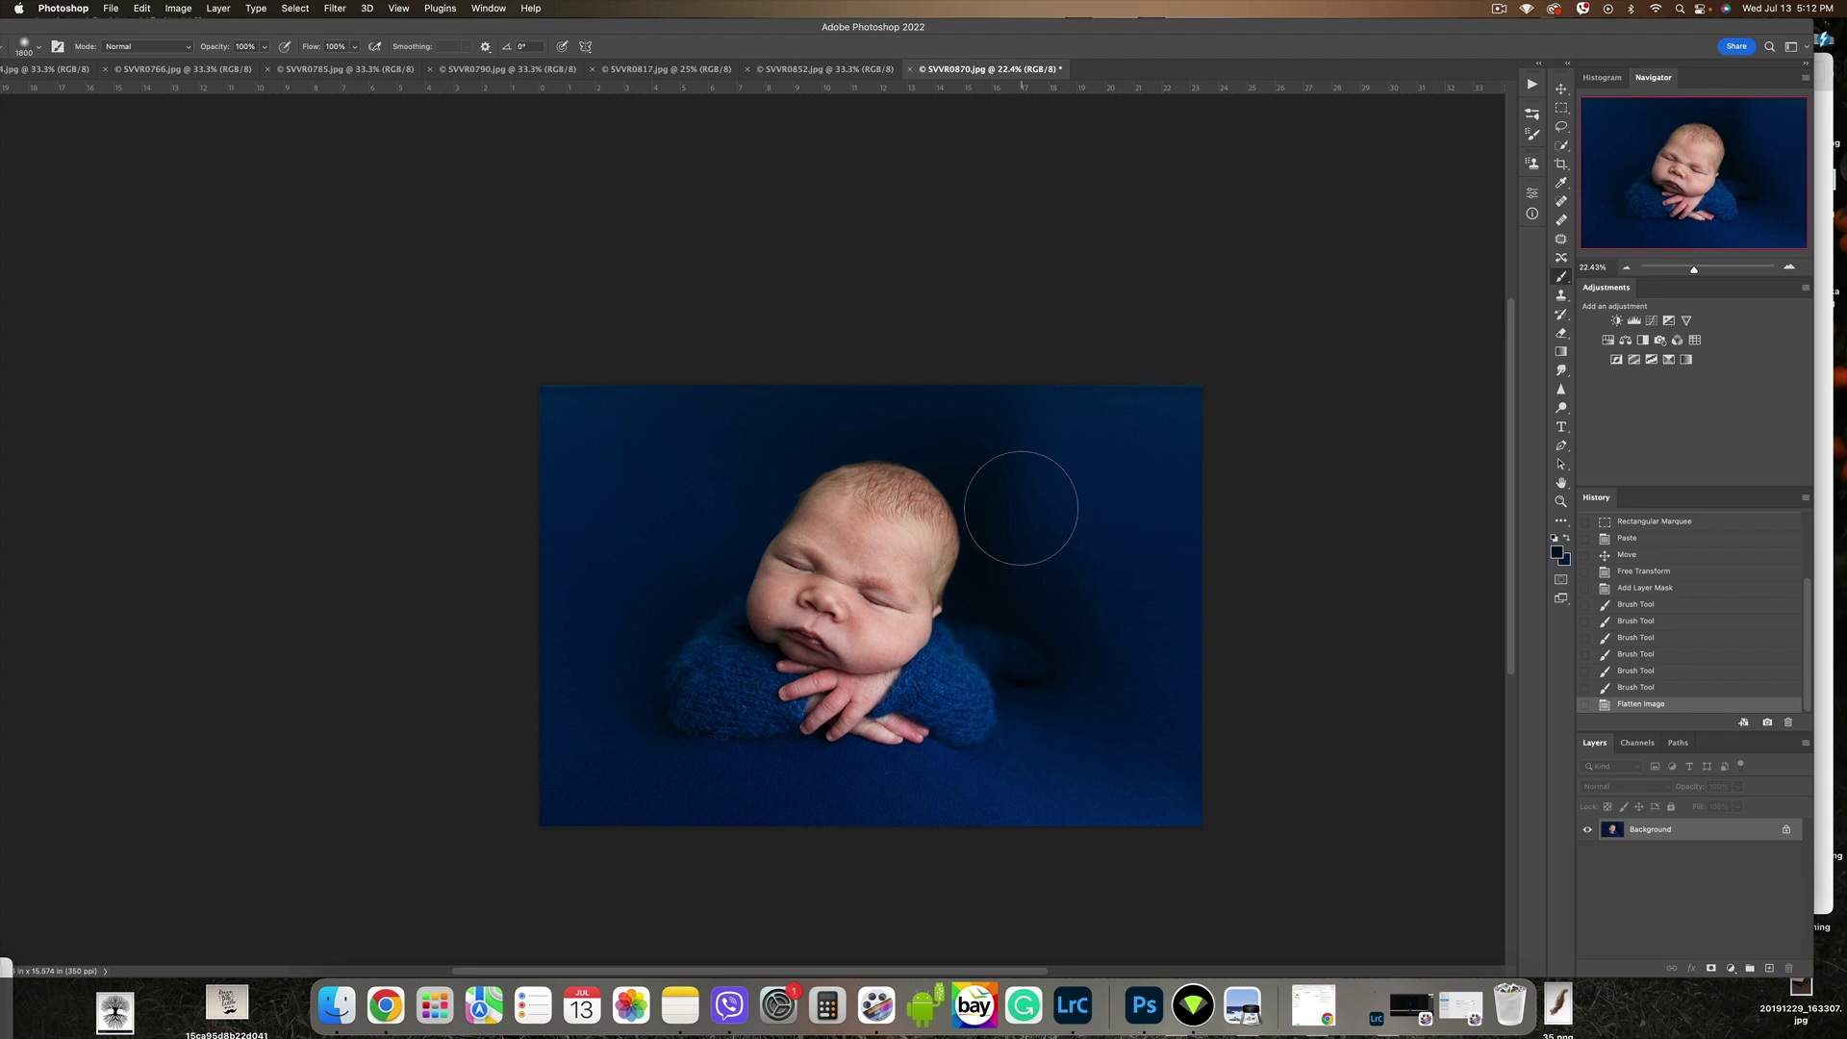
Step: With a larger brush at 40% opacity, paint sampled dark blue over the upper backdrop to even its tone
{"action": "key", "text": "bracketright"}
{"action": "key", "text": "bracketright"}
{"action": "key", "text": "bracketright"}
{"action": "key", "text": "bracketright"}
{"action": "key", "text": "bracketright"}
{"action": "key", "text": "4"}
{"action": "left_click_drag", "start_coordinate": [1059, 424], "coordinate": [1227, 405]}
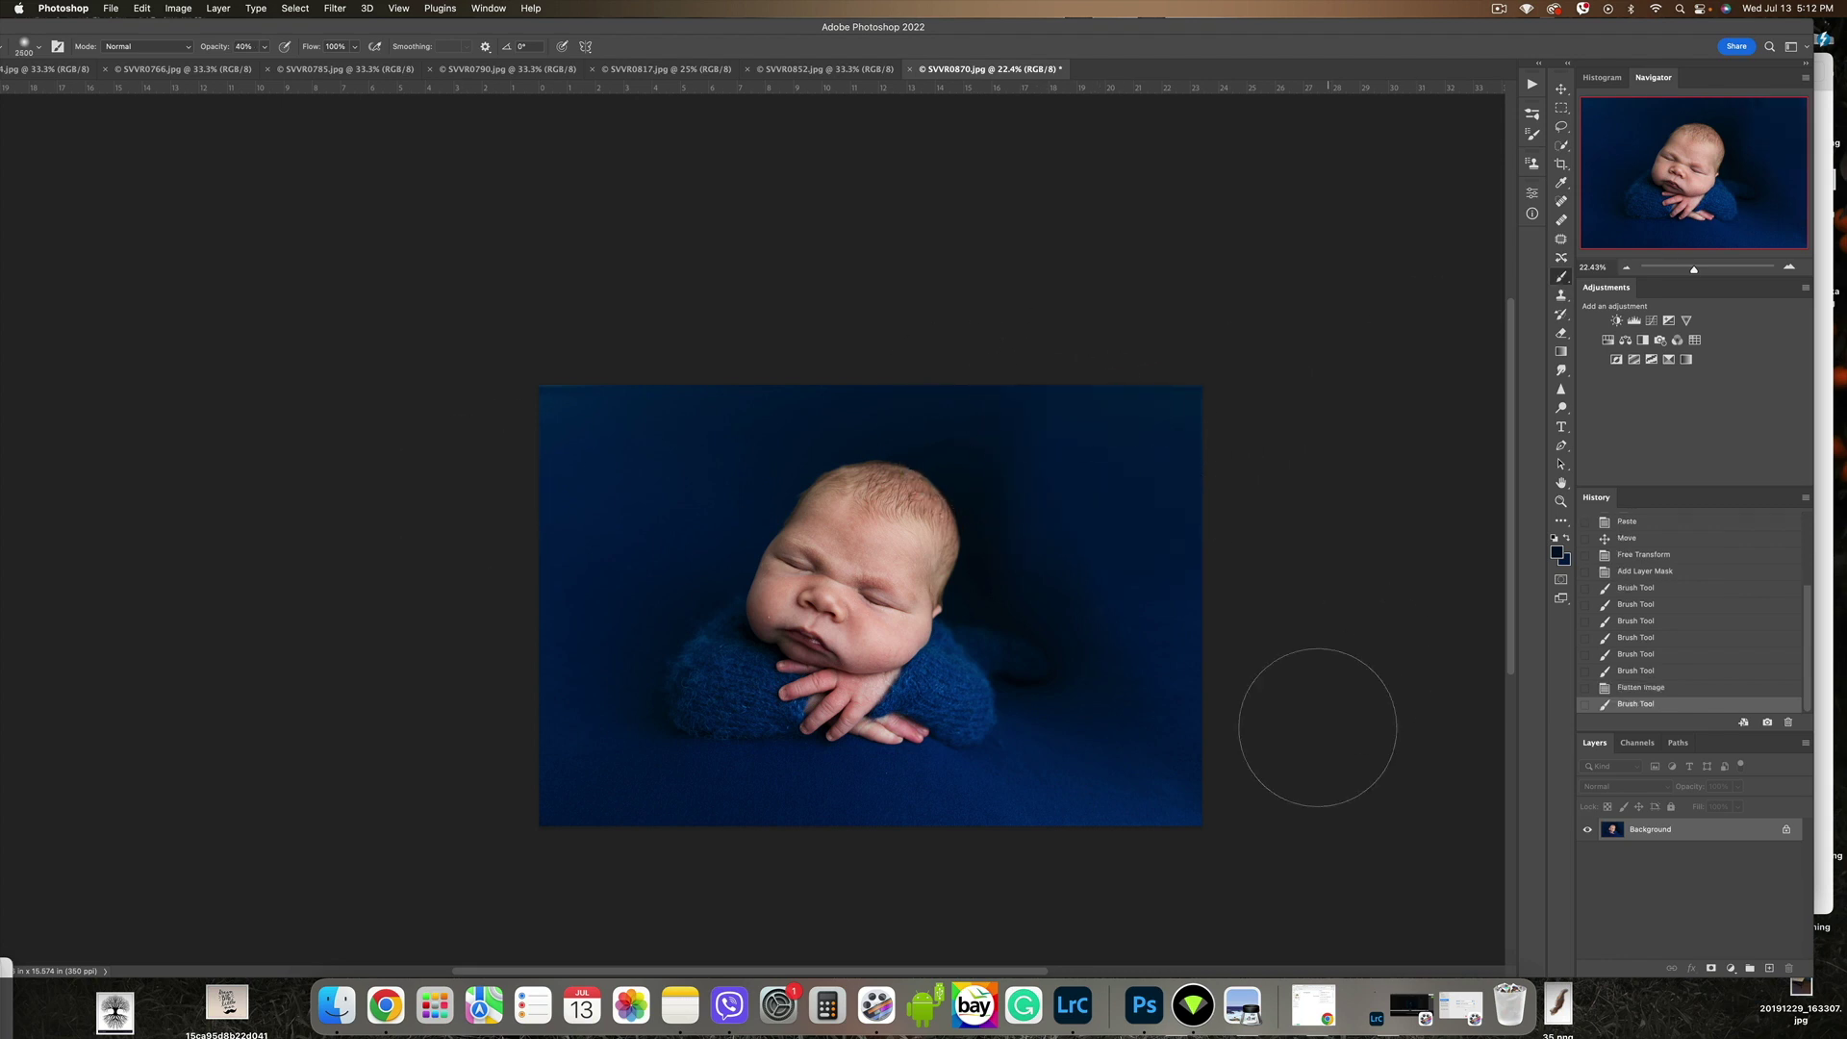
{"action": "scroll", "coordinate": [1257, 742], "scroll_direction": "down", "scroll_amount": 2}
{"action": "left_click_drag", "start_coordinate": [1103, 455], "coordinate": [1031, 577]}
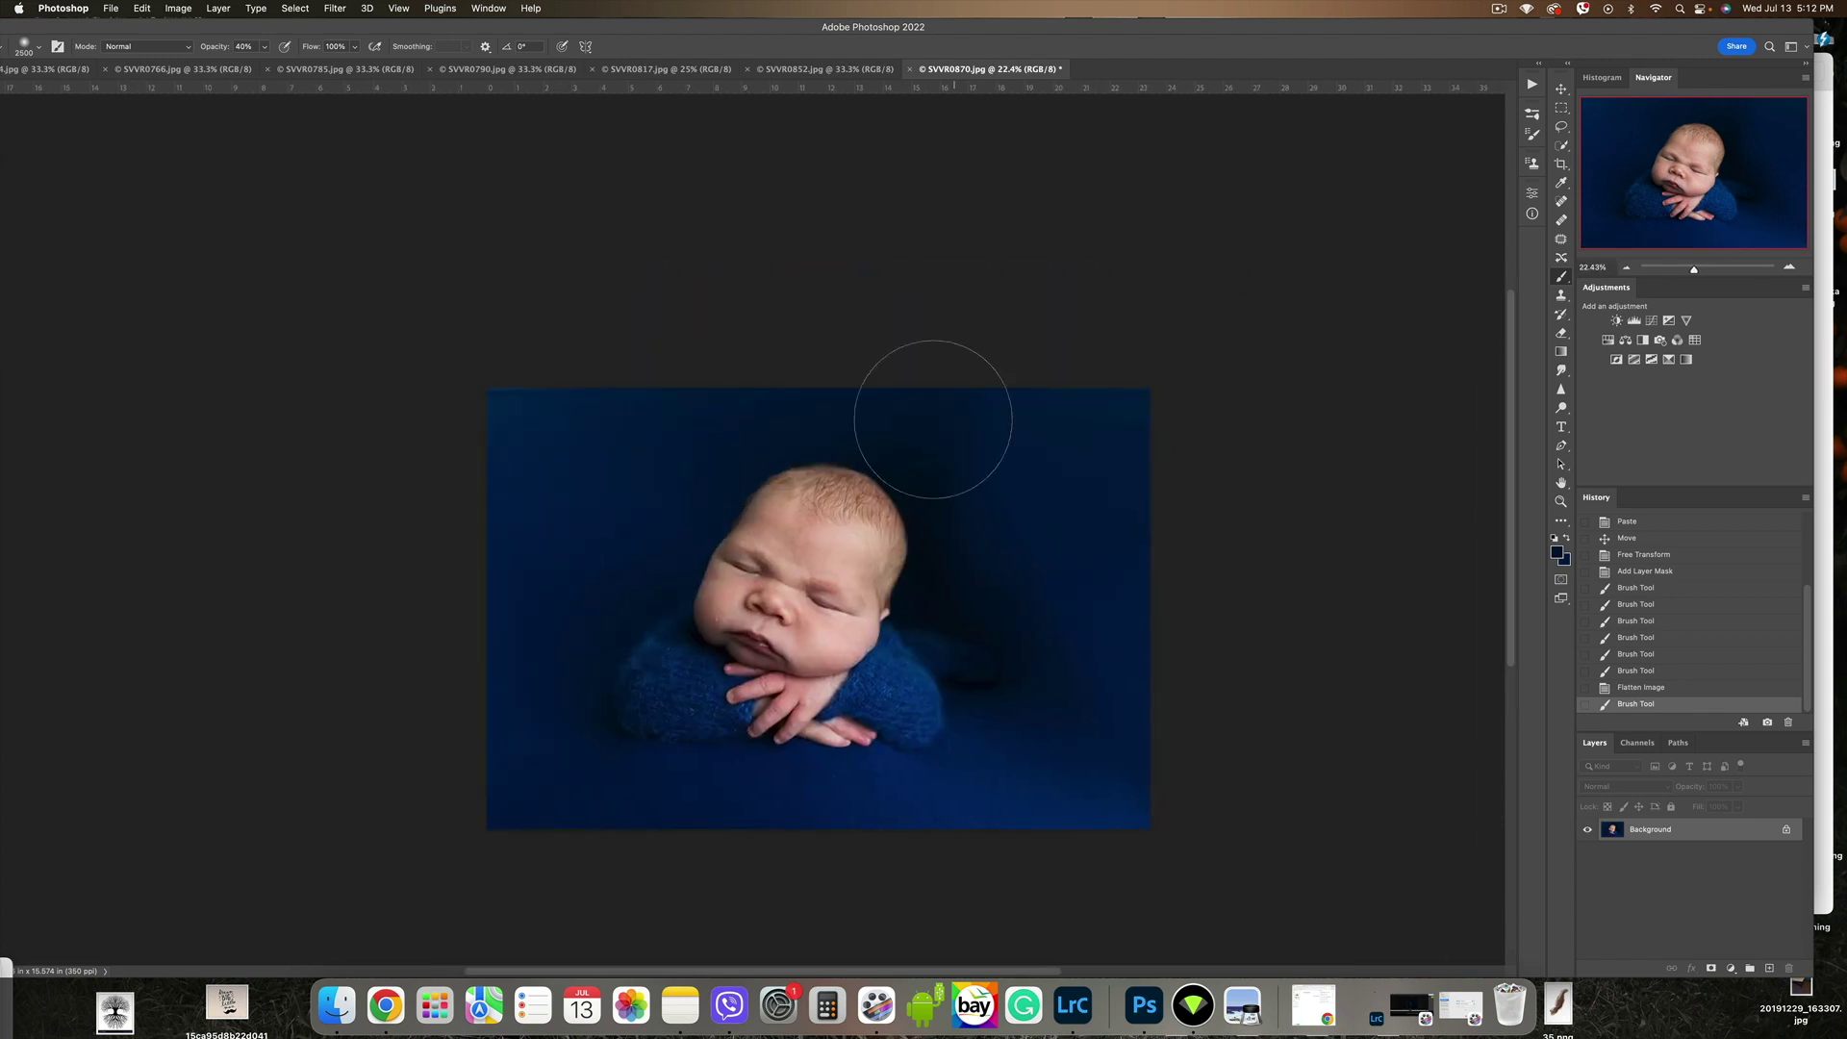
{"action": "left_click_drag", "start_coordinate": [1167, 681], "coordinate": [1168, 343]}
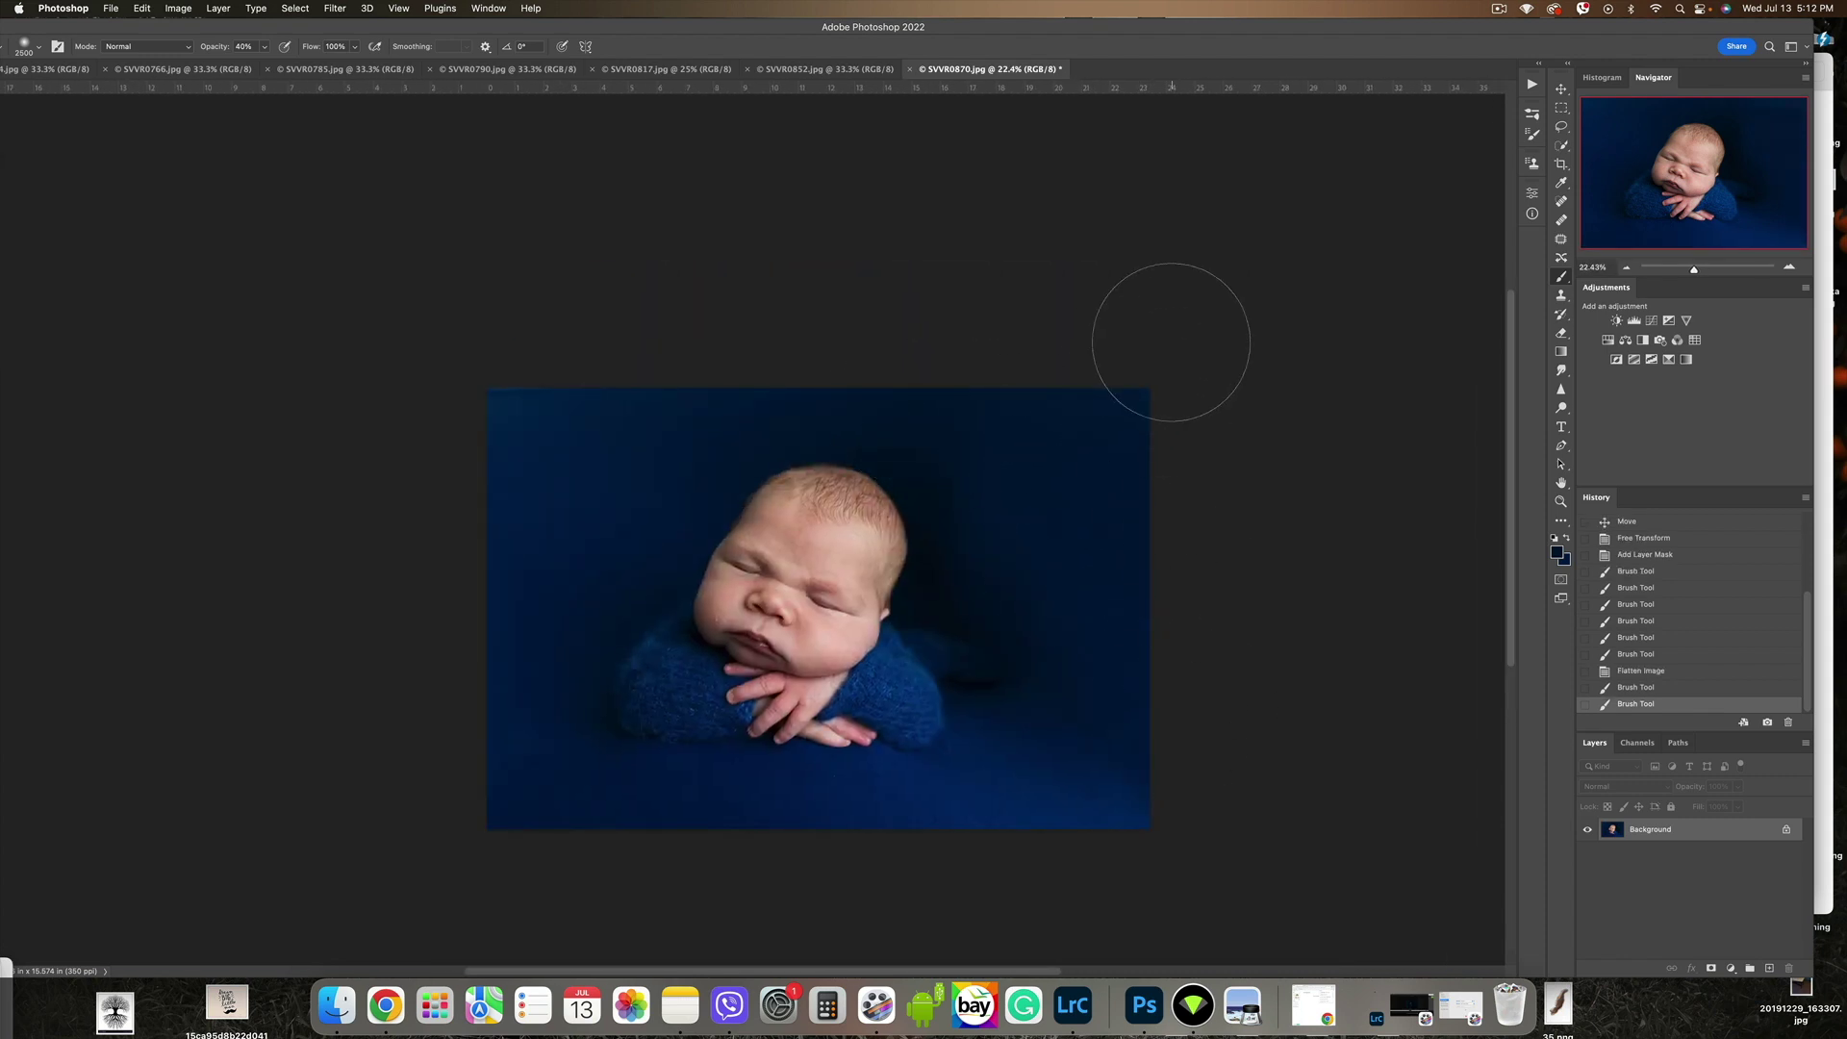
{"action": "left_click_drag", "start_coordinate": [1052, 577], "coordinate": [1210, 370]}
Step: Patch two uneven backdrop spots in the top-left corner and one on the knit wrap, deselecting after each
{"action": "key", "text": "j"}
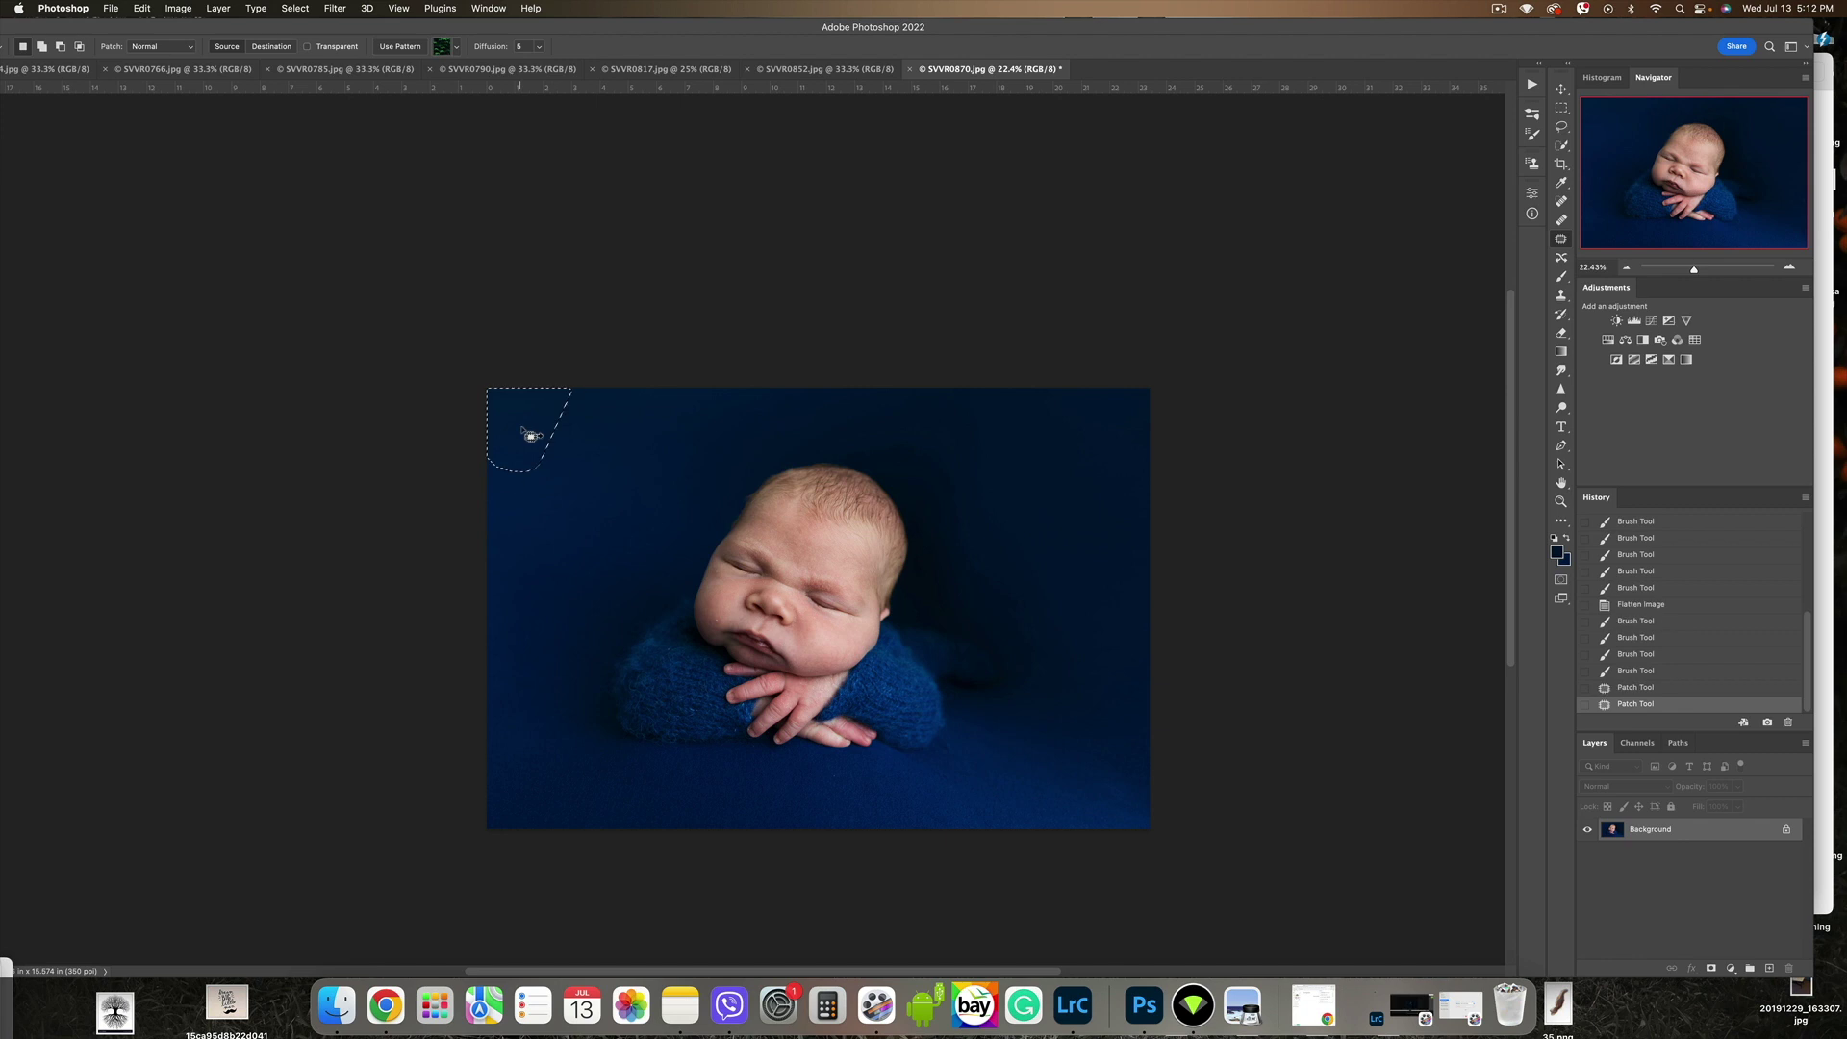
{"action": "left_click_drag", "start_coordinate": [946, 753], "coordinate": [1013, 771]}
{"action": "key", "text": "ctrl+d"}
{"action": "mouse_move", "coordinate": [824, 771]}
{"action": "left_mouse_down"}
{"action": "mouse_move", "coordinate": [852, 791]}
{"action": "mouse_move", "coordinate": [1011, 775]}
{"action": "left_mouse_up"}
{"action": "key", "text": "ctrl+d"}
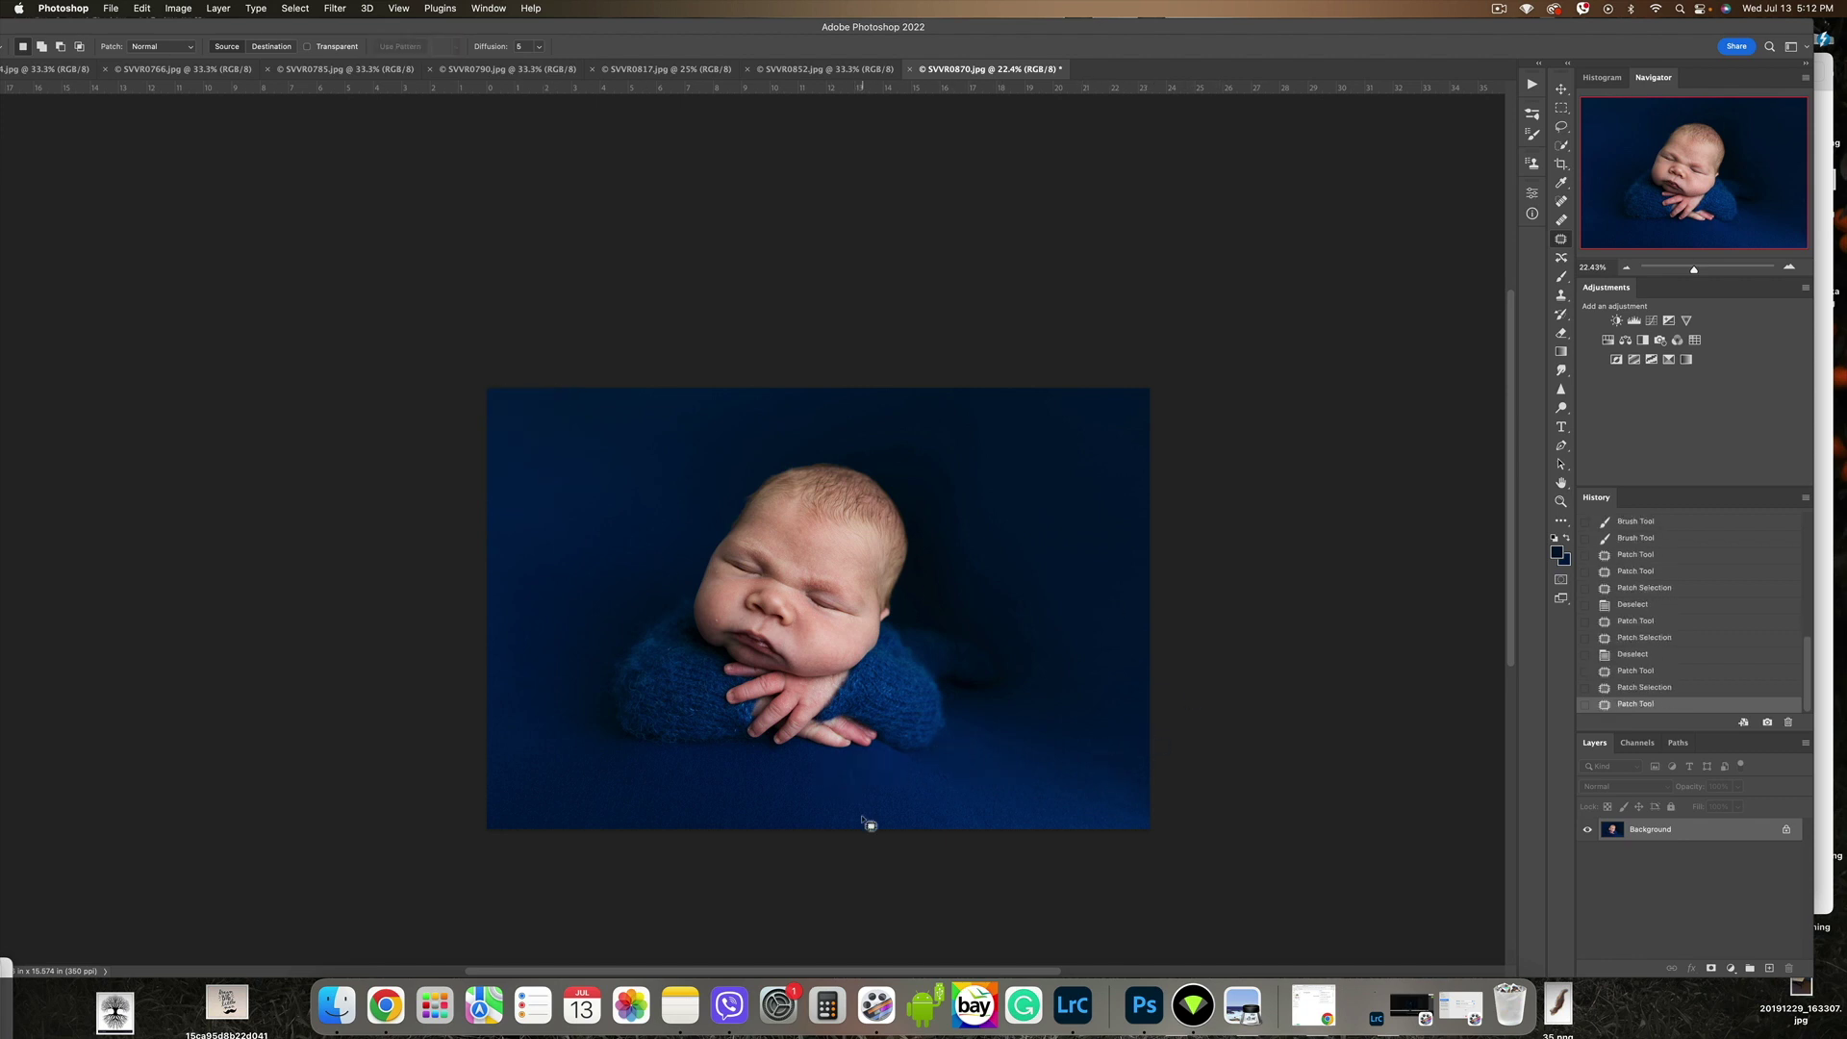
{"action": "mouse_move", "coordinate": [702, 692]}
{"action": "left_mouse_down"}
{"action": "mouse_move", "coordinate": [691, 729]}
{"action": "mouse_move", "coordinate": [679, 679]}
{"action": "mouse_move", "coordinate": [701, 714]}
{"action": "mouse_move", "coordinate": [693, 691]}
{"action": "left_mouse_up"}
{"action": "key", "text": "ctrl+d"}
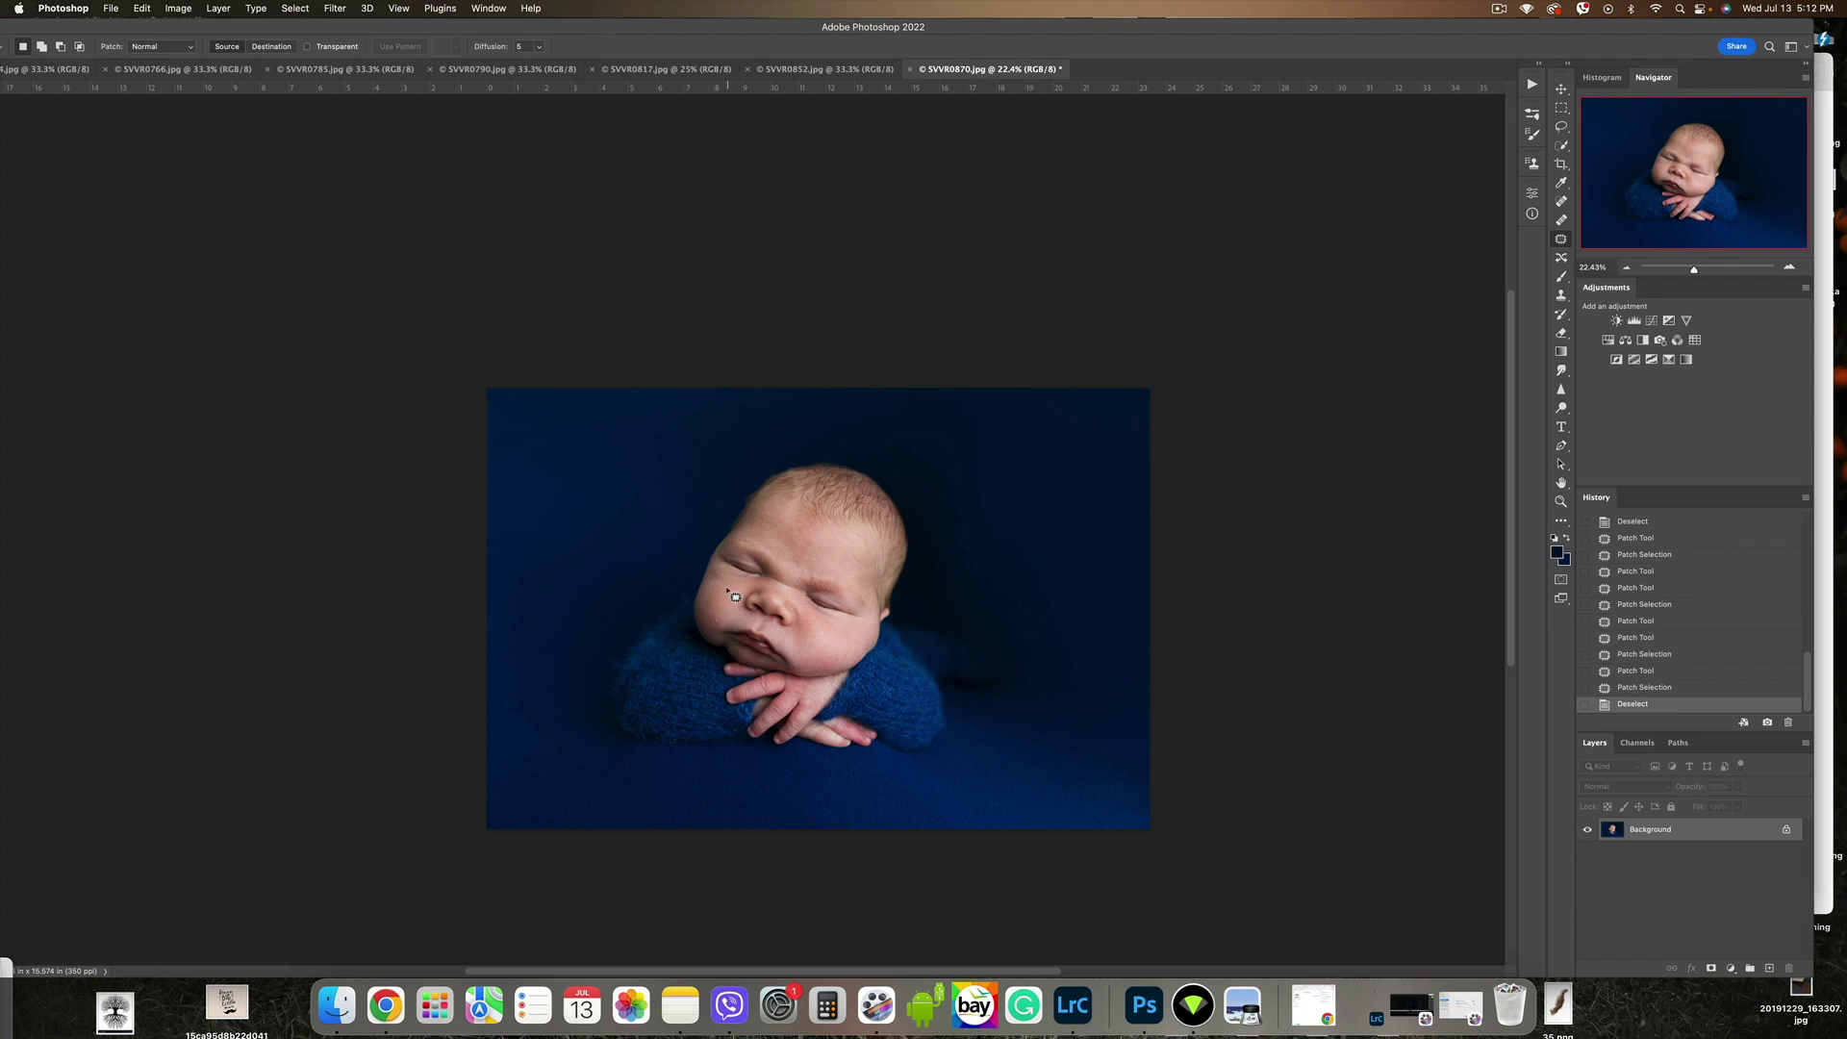
{"action": "scroll", "coordinate": [732, 601], "scroll_direction": "up", "scroll_amount": 3}
{"action": "scroll", "coordinate": [732, 602], "scroll_direction": "down", "scroll_amount": 2}
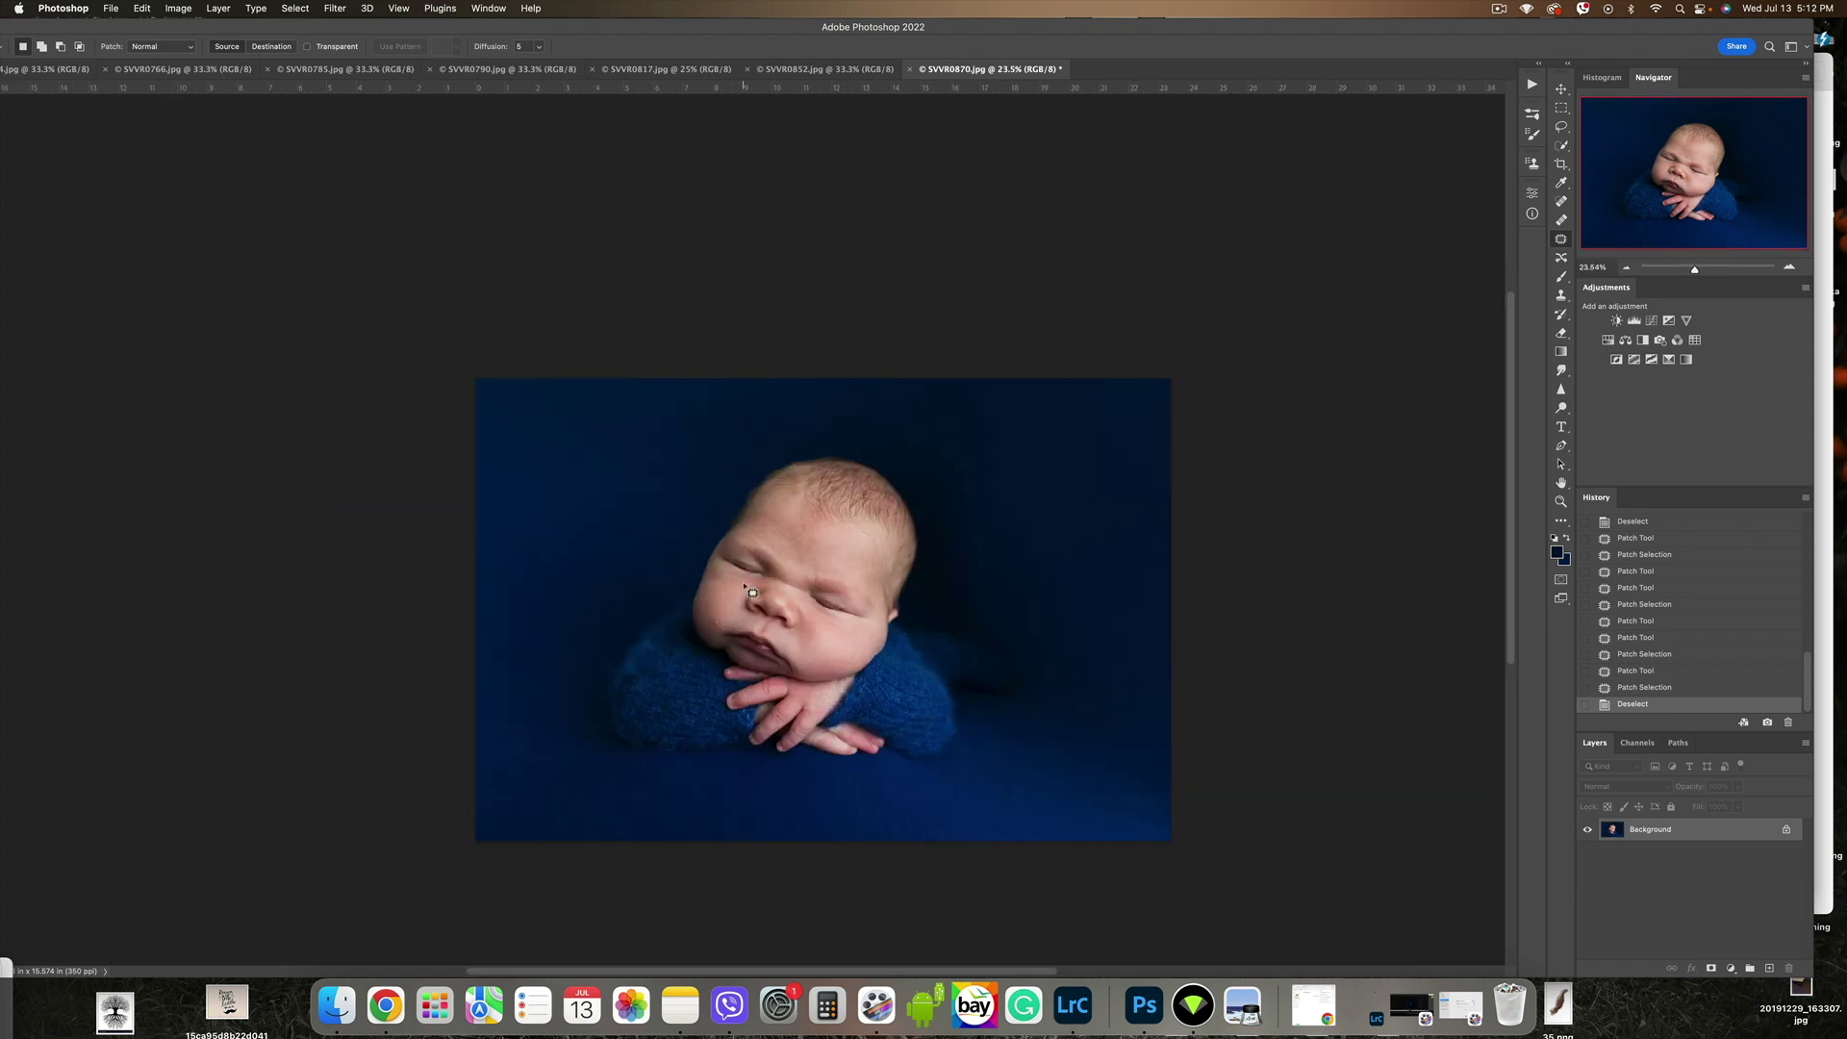